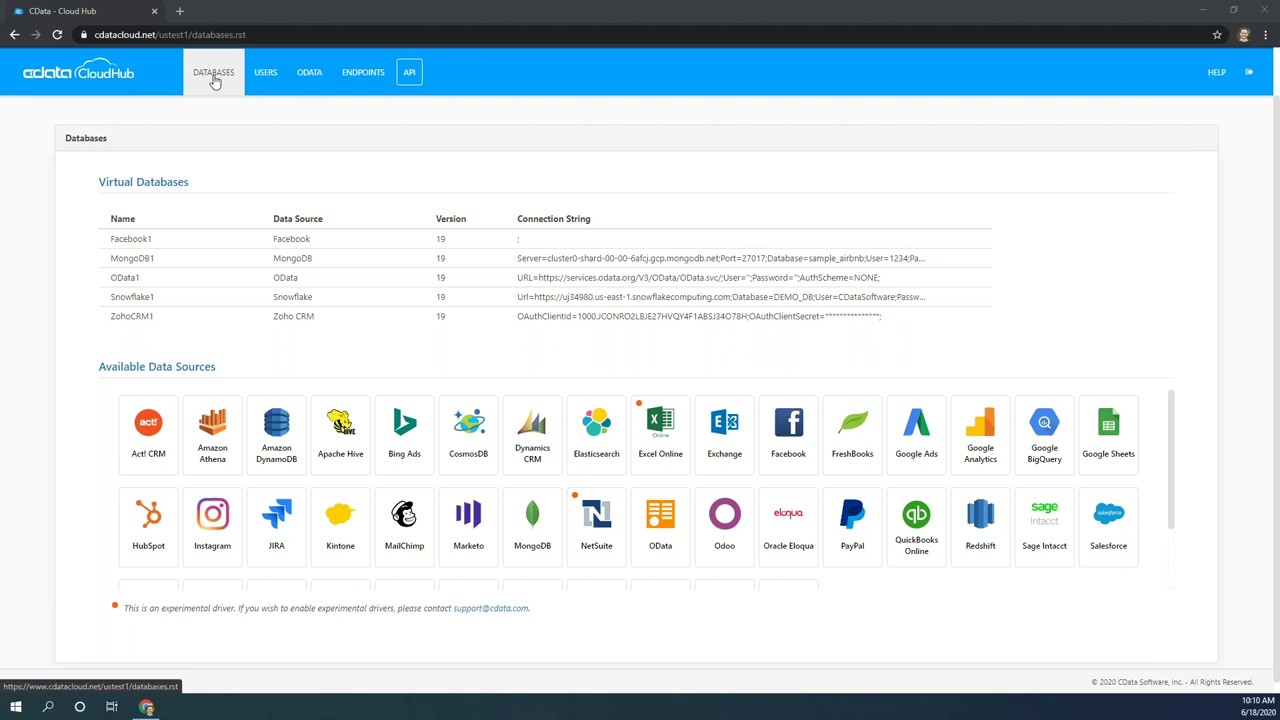
Choose the Twitter data source and sign in to open the new Twitter1 database settings.
scroll(86, 339, "down", 1)
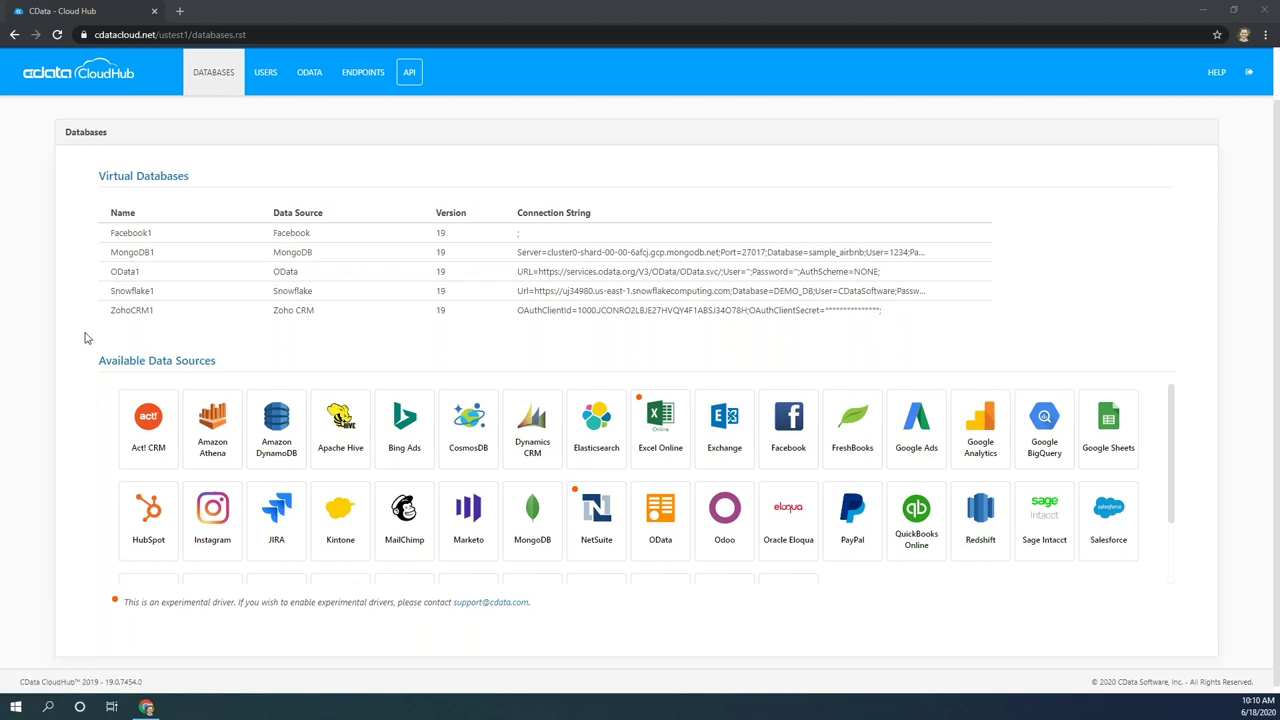
scroll(85, 338, "down", 1)
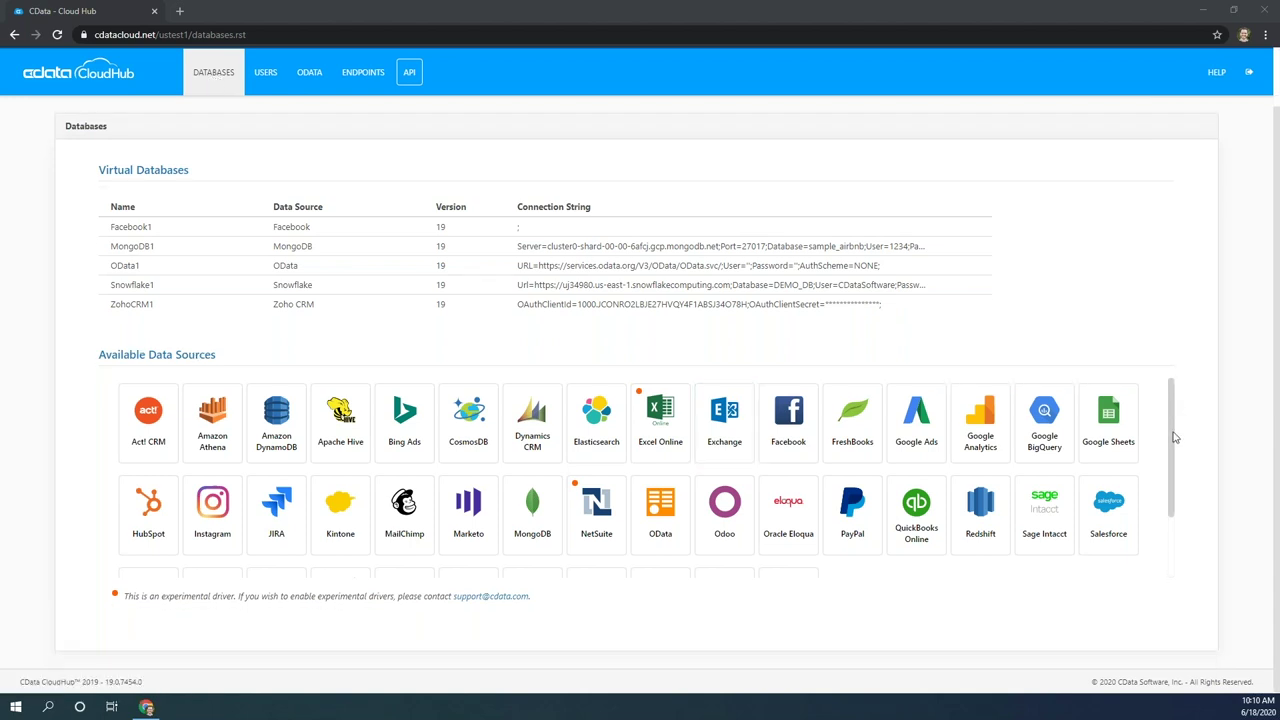
scroll(1172, 440, "down", 1)
scroll(1170, 445, "up", 1)
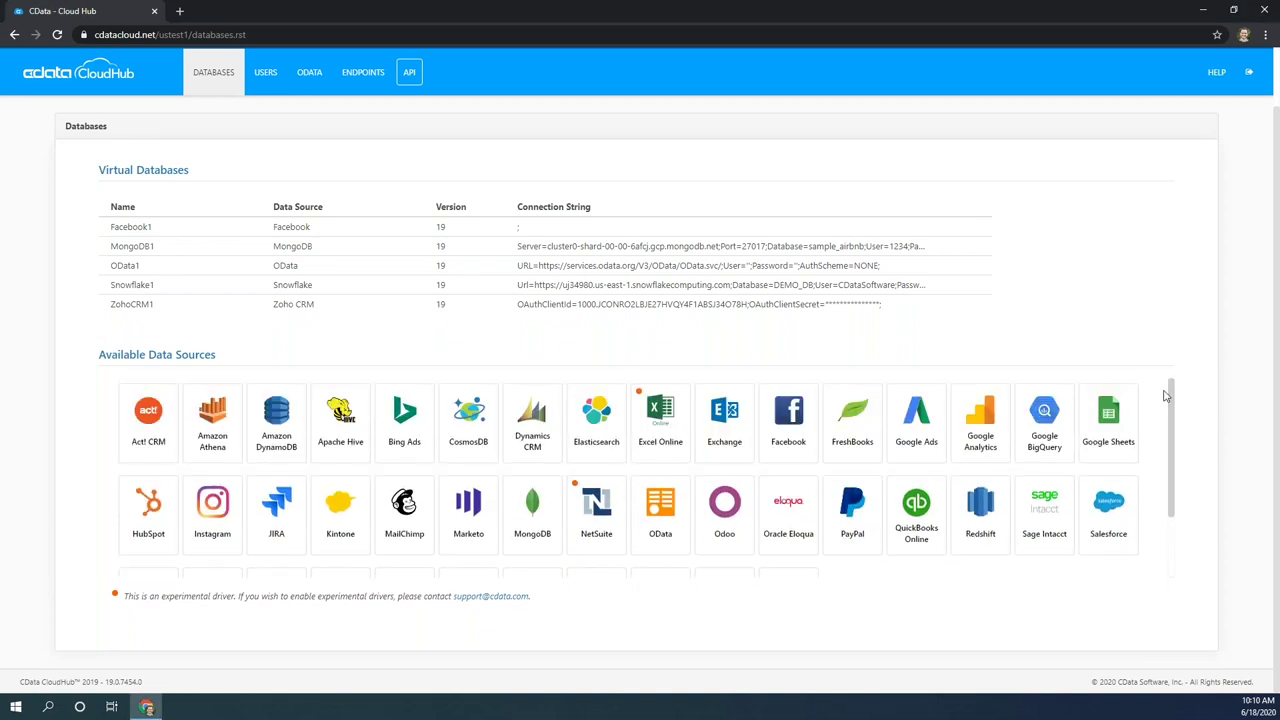
scroll(1166, 470, "down", 1)
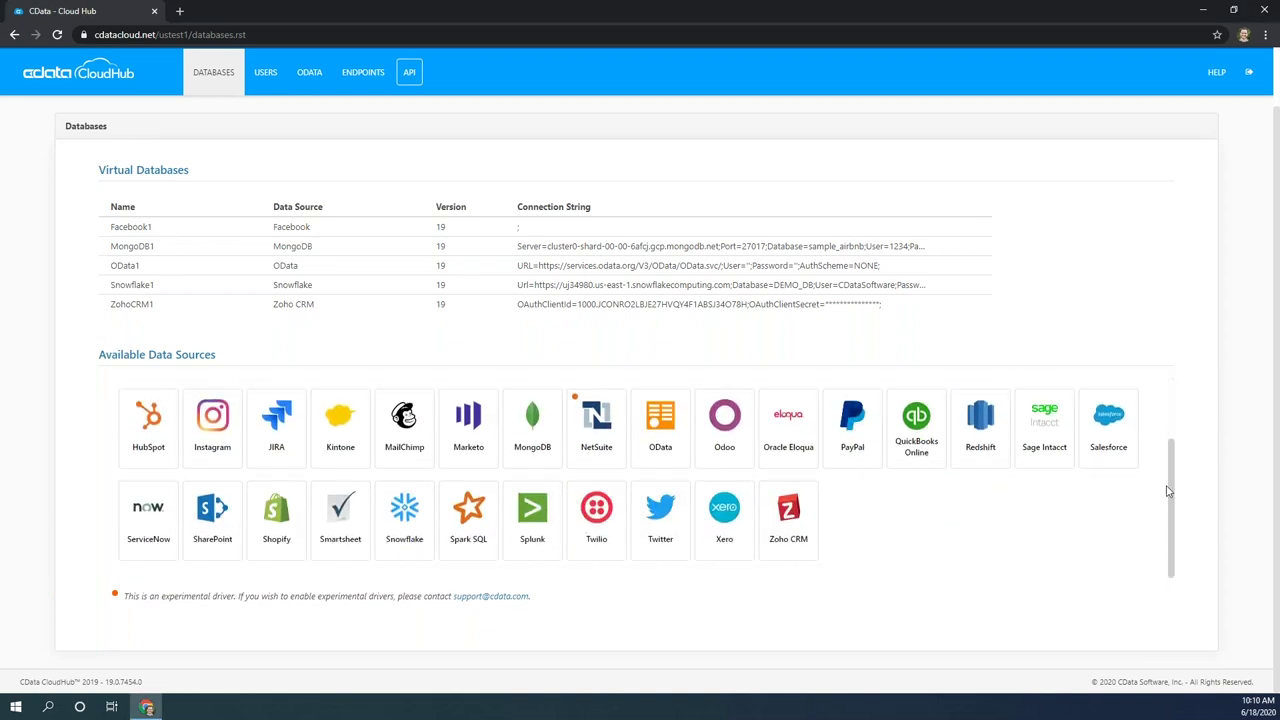
left_click(656, 527)
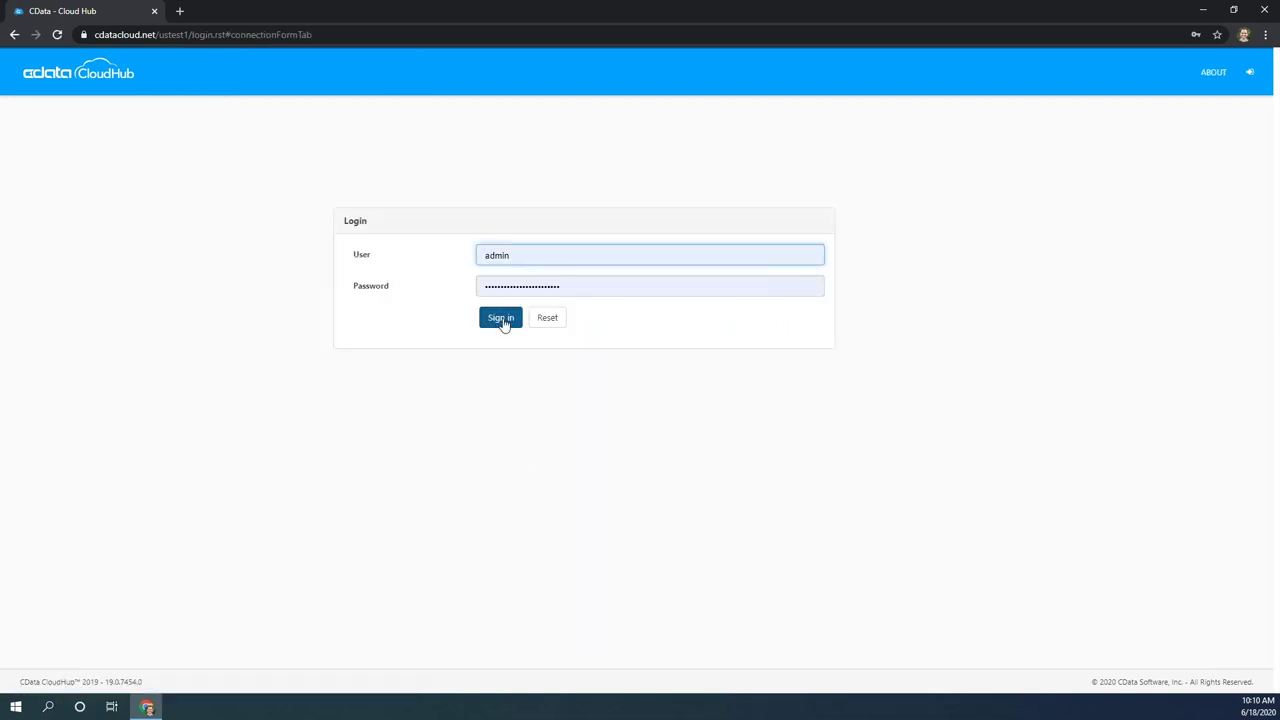
left_click(502, 320)
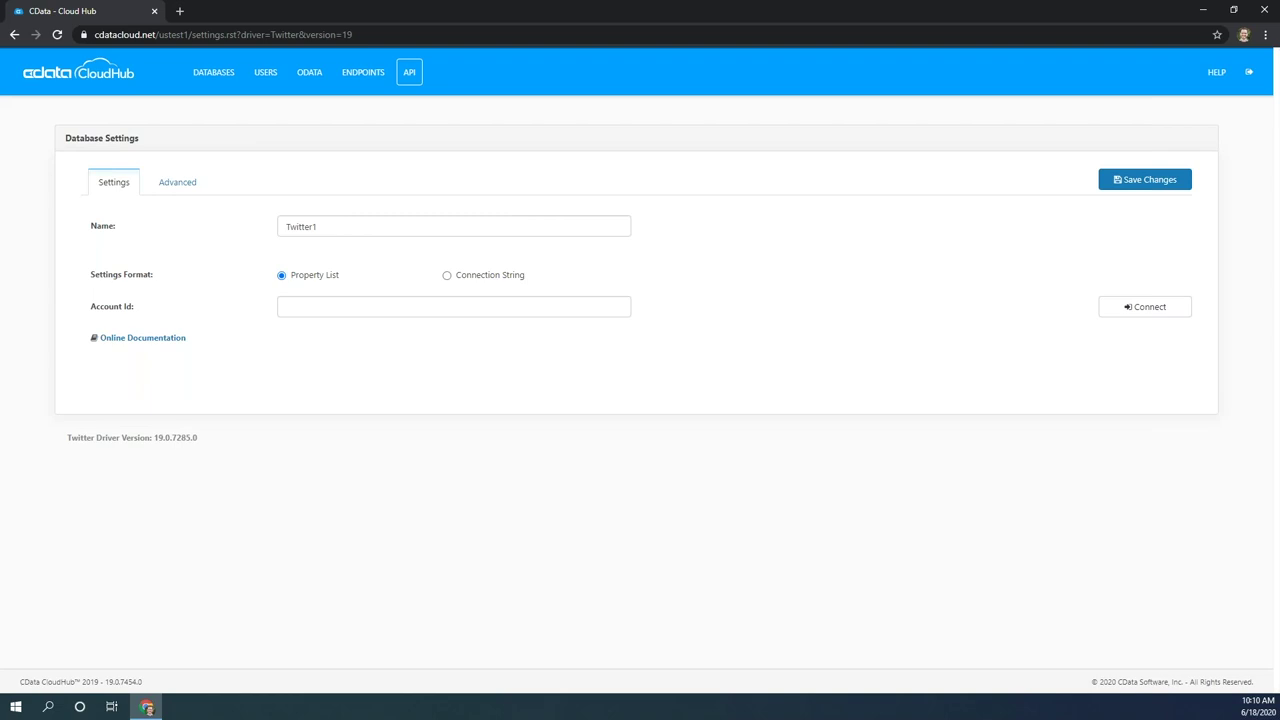
Link Twitter1 to a Twitter account by signing in and authorizing the CData Connector app.
left_click(1159, 307)
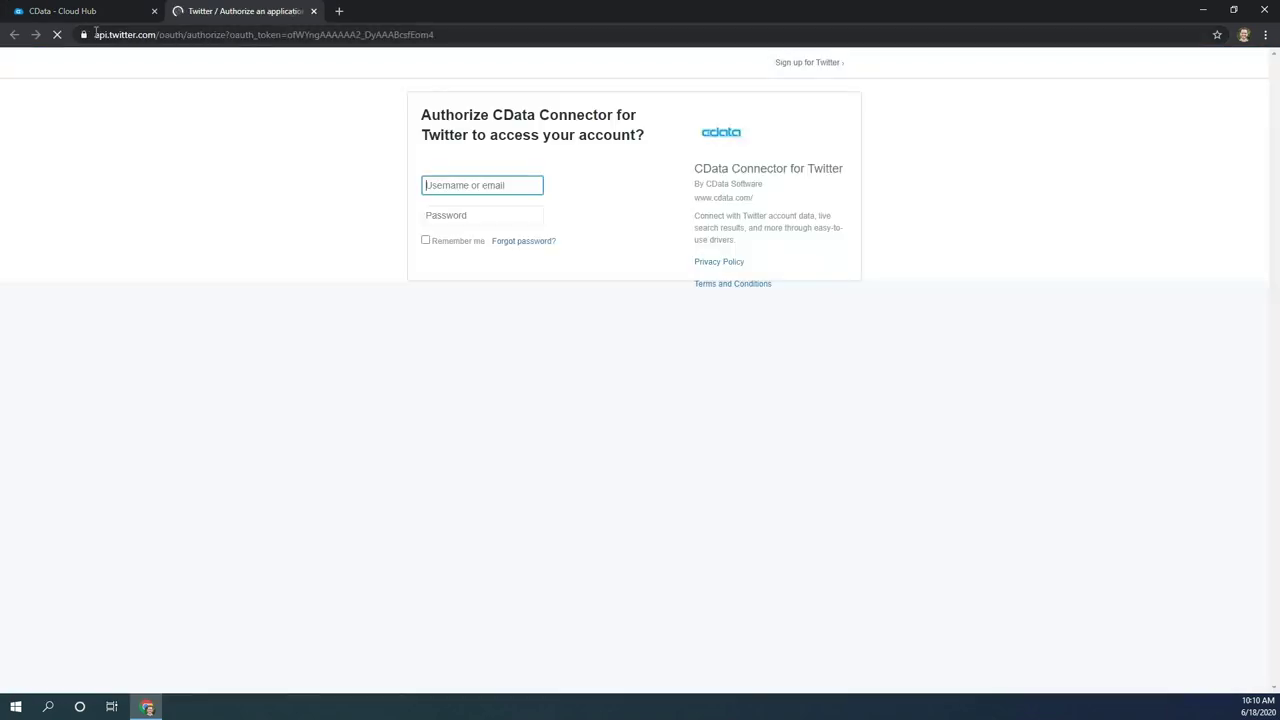
left_click(96, 30)
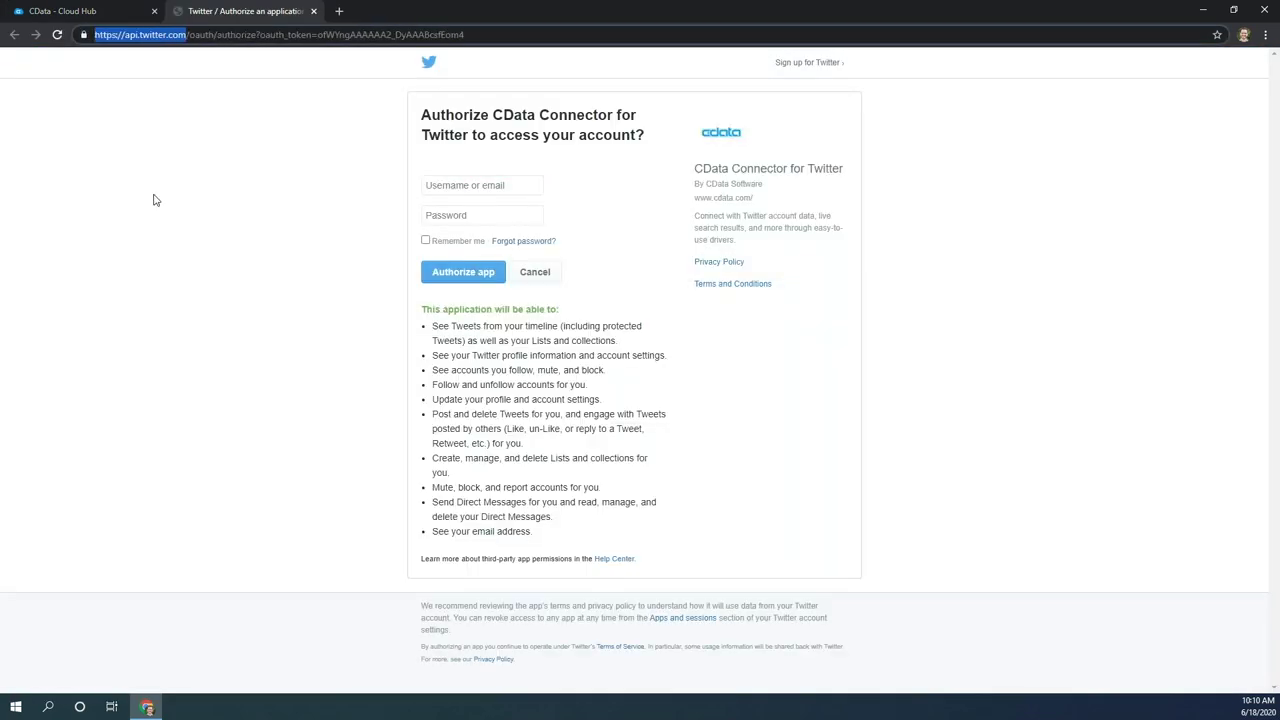
left_click(447, 186)
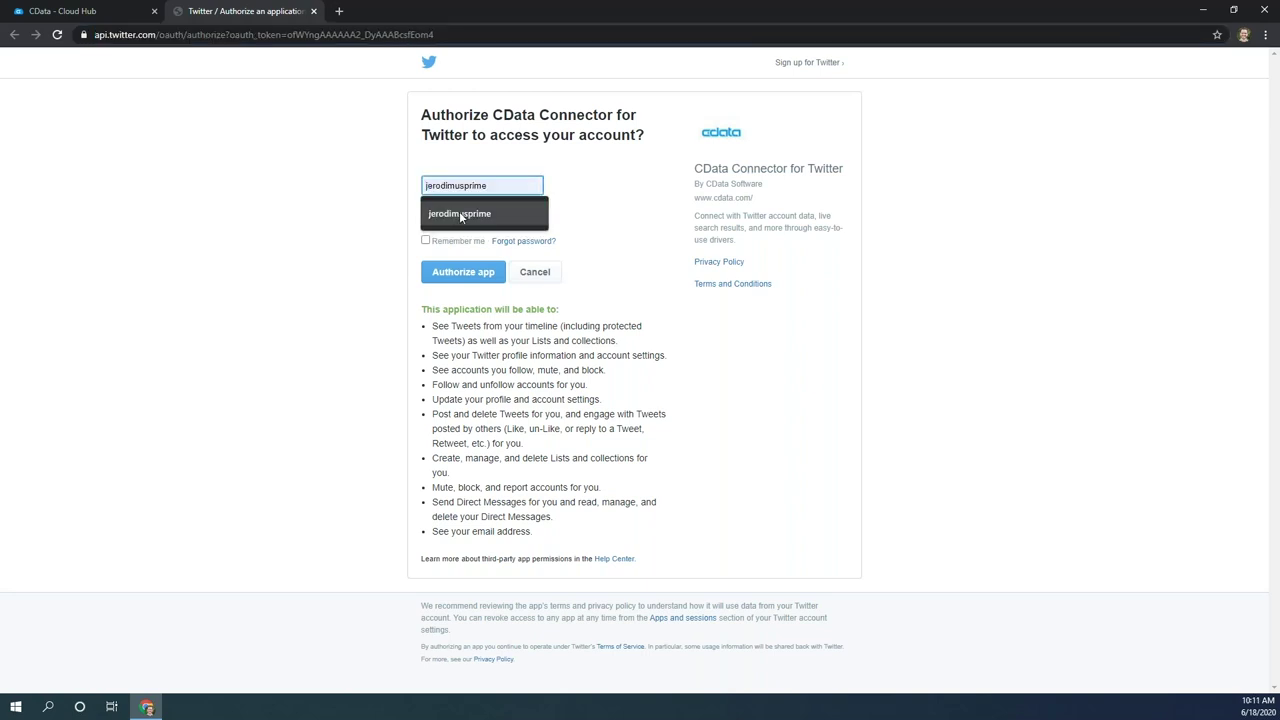
left_click(459, 214)
left_click(462, 215)
type("**********")
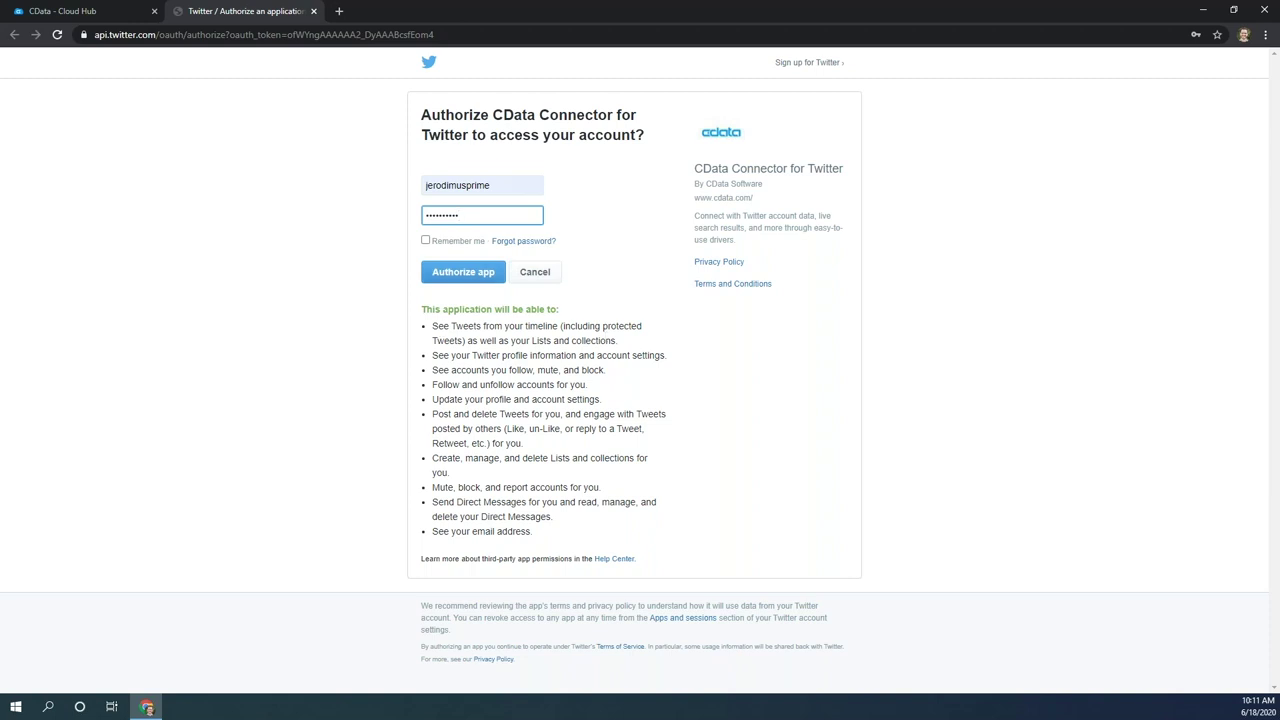
left_click(463, 272)
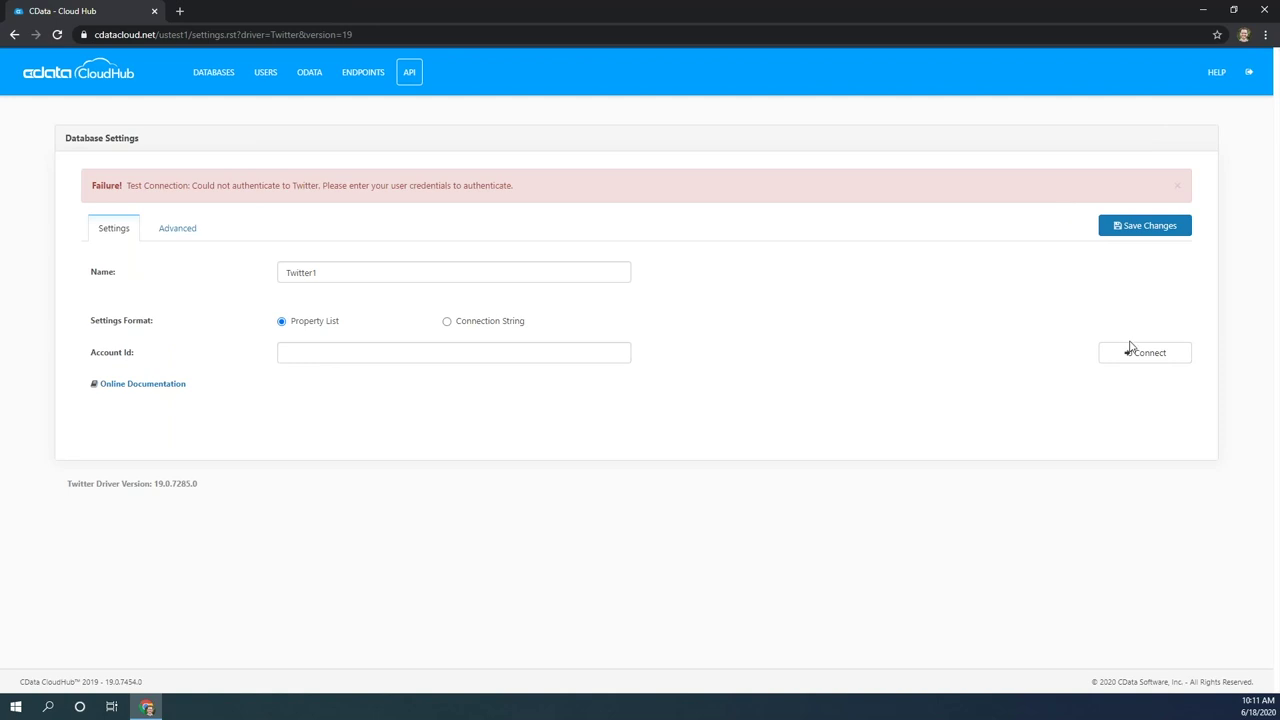
Dismiss the authentication error, save Twitter1, then check the Databases list and the OData tables page.
left_click(1177, 185)
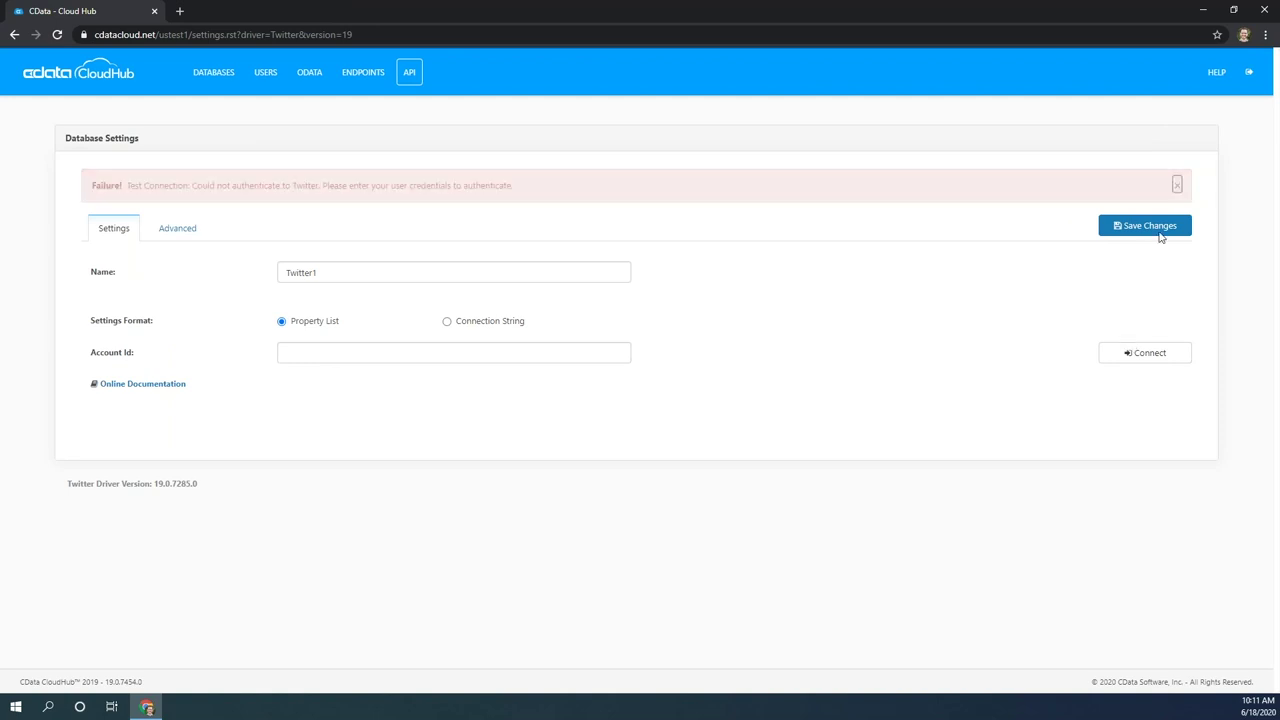
left_click(1136, 184)
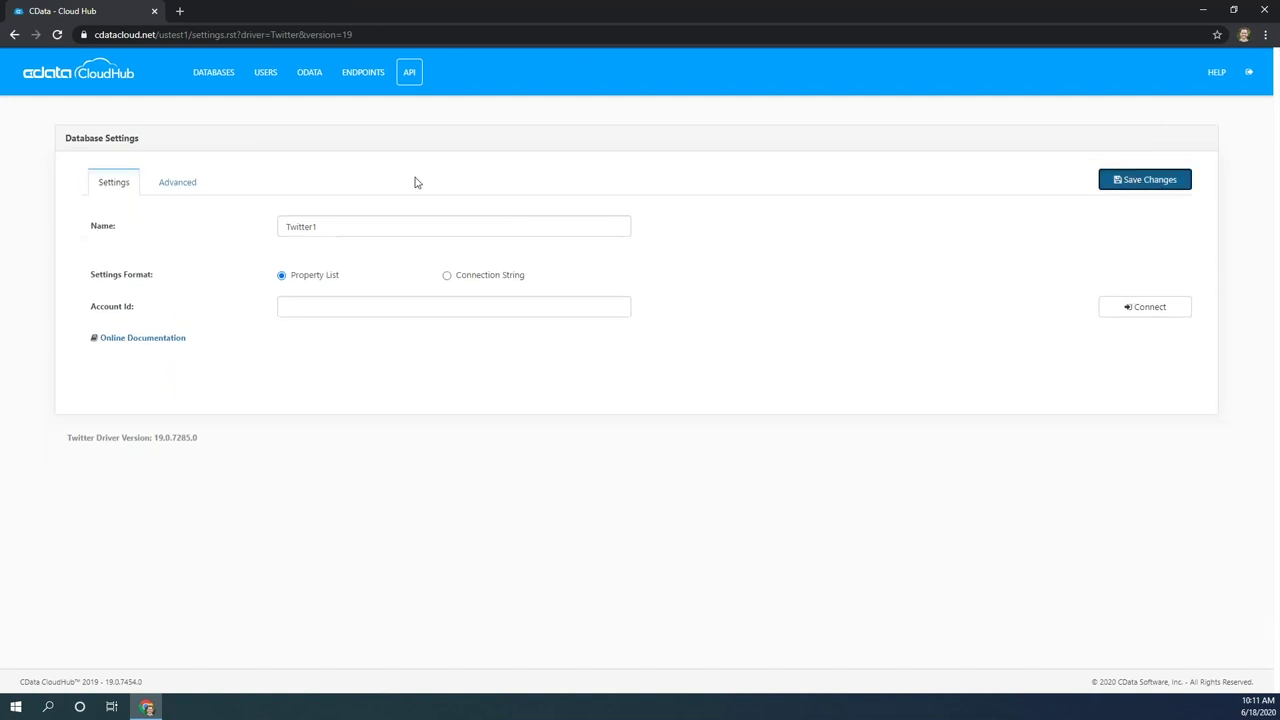
left_click(1115, 176)
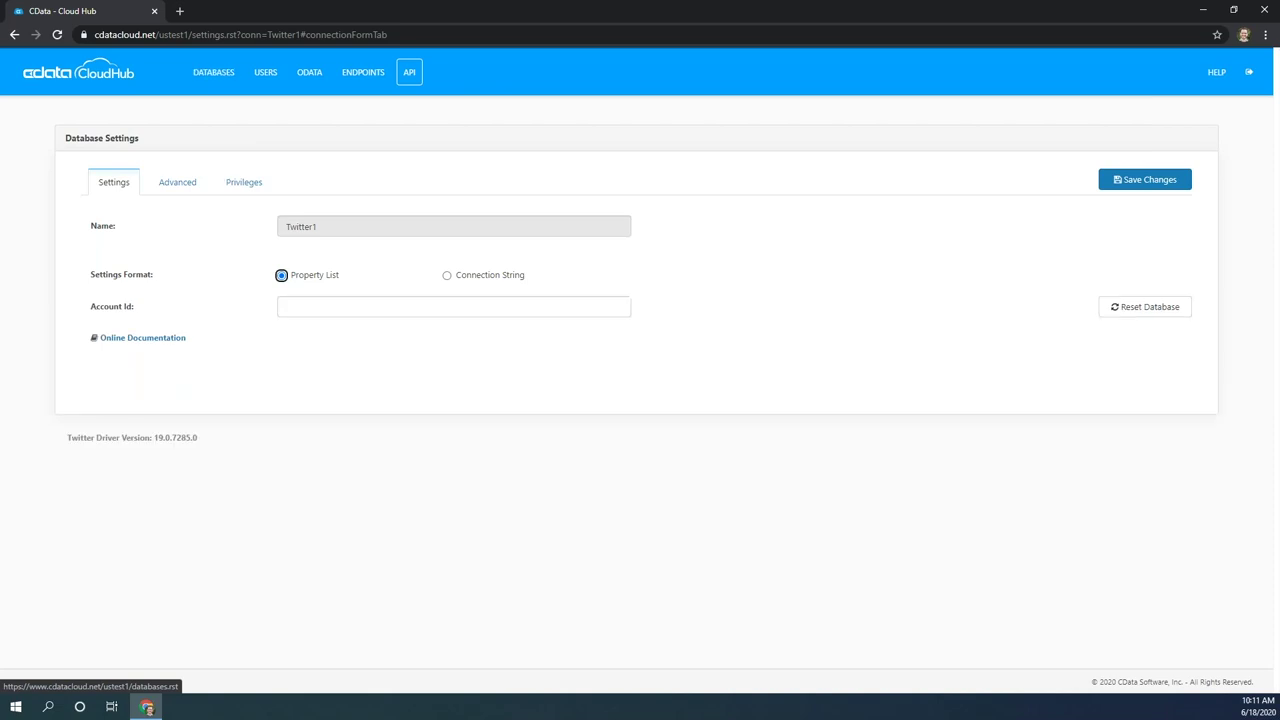
left_click(215, 77)
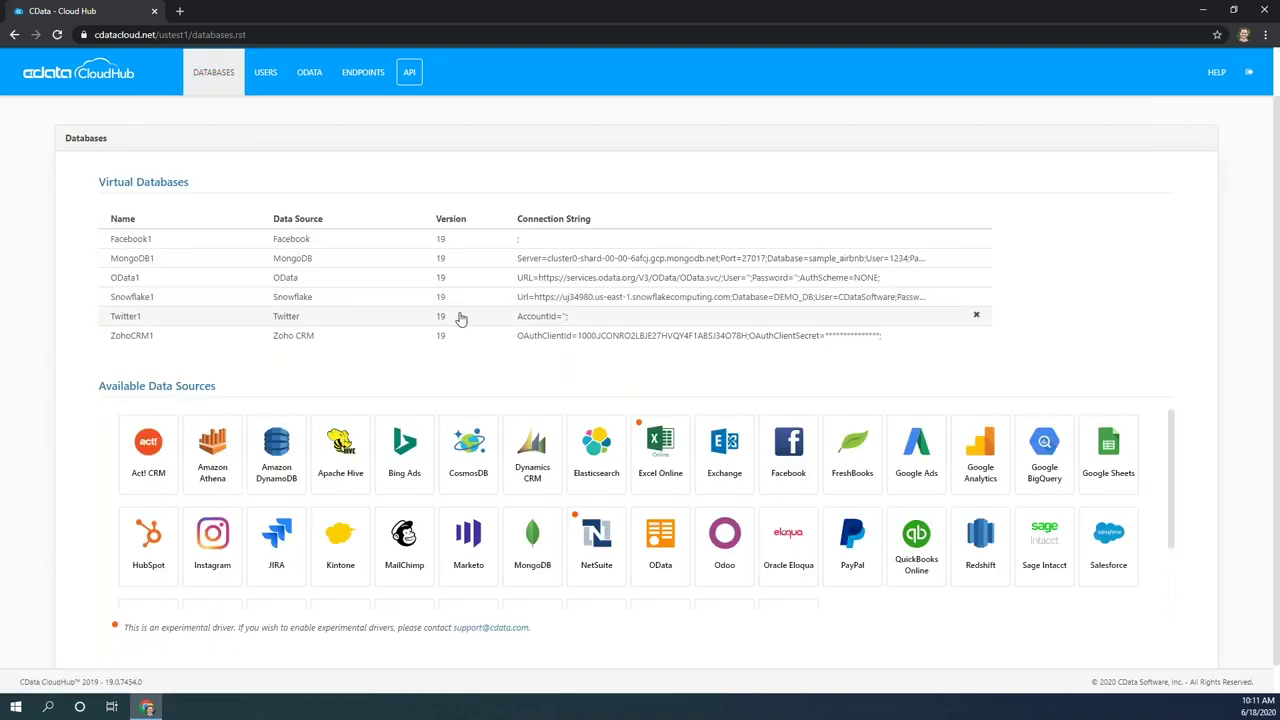
left_click(309, 78)
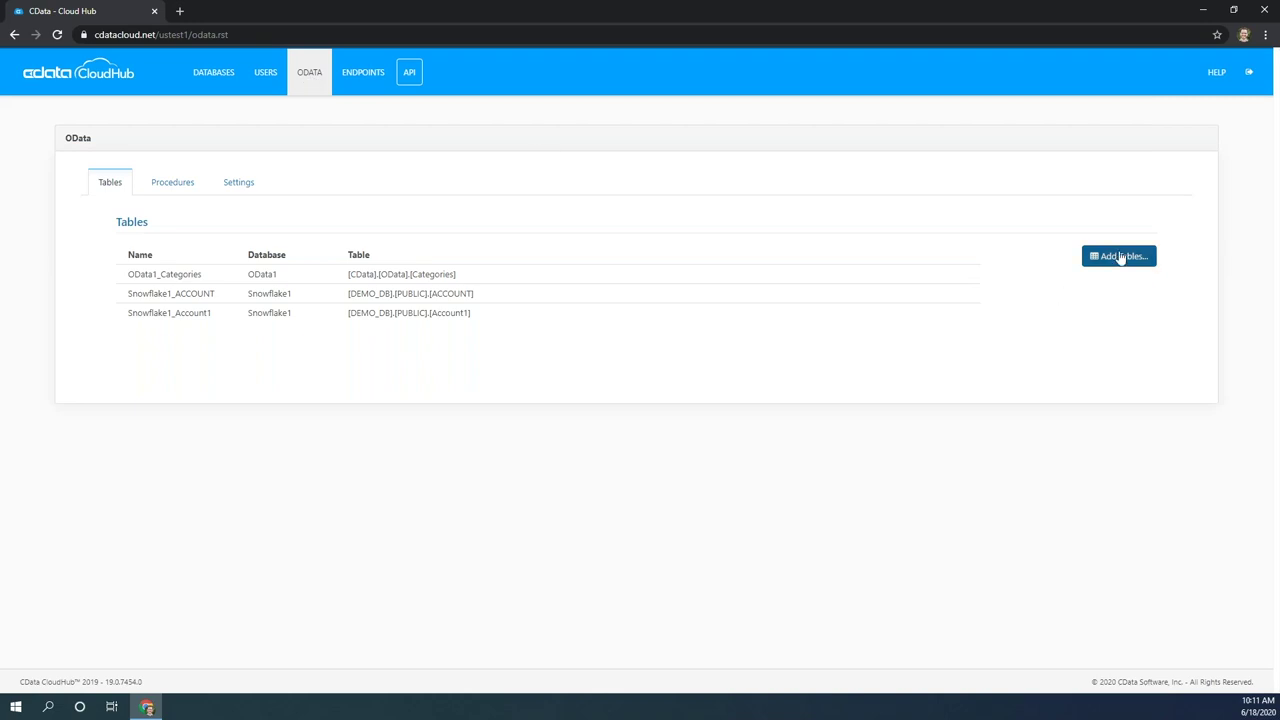
Expose the Twitter1 Followers table through OData as Twitter1_Followers.
left_click(1120, 258)
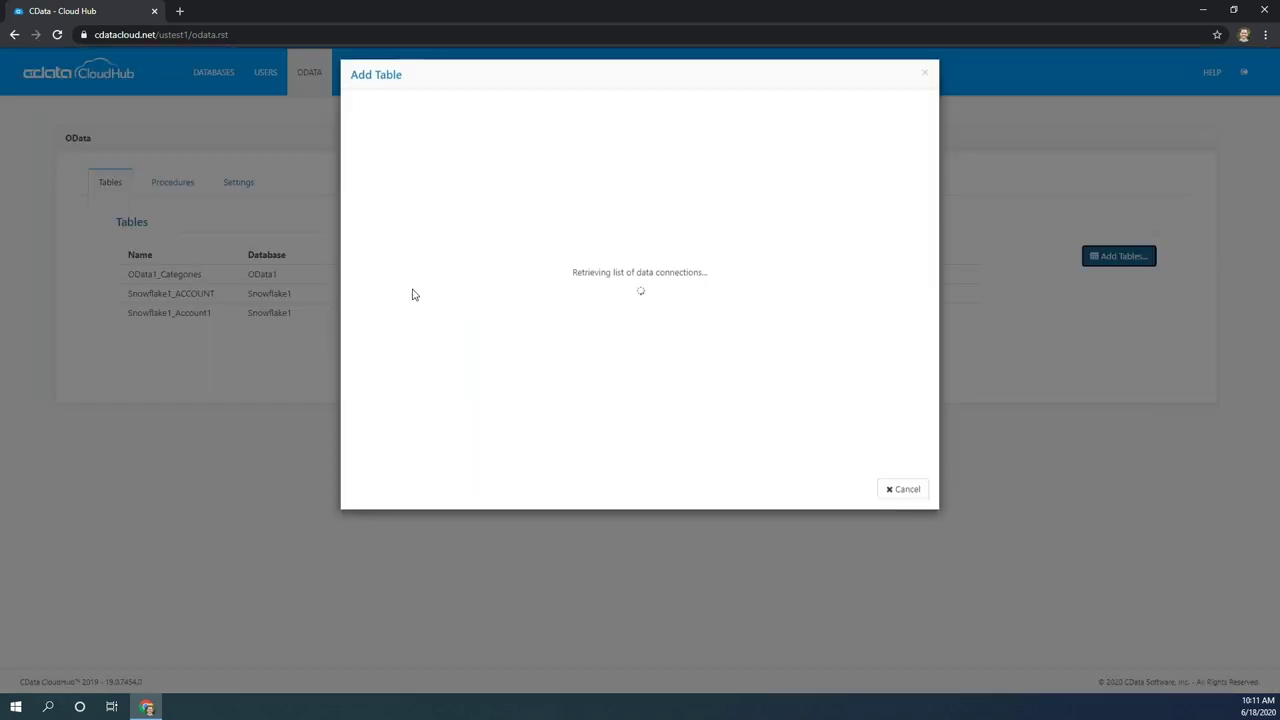
left_click(366, 262)
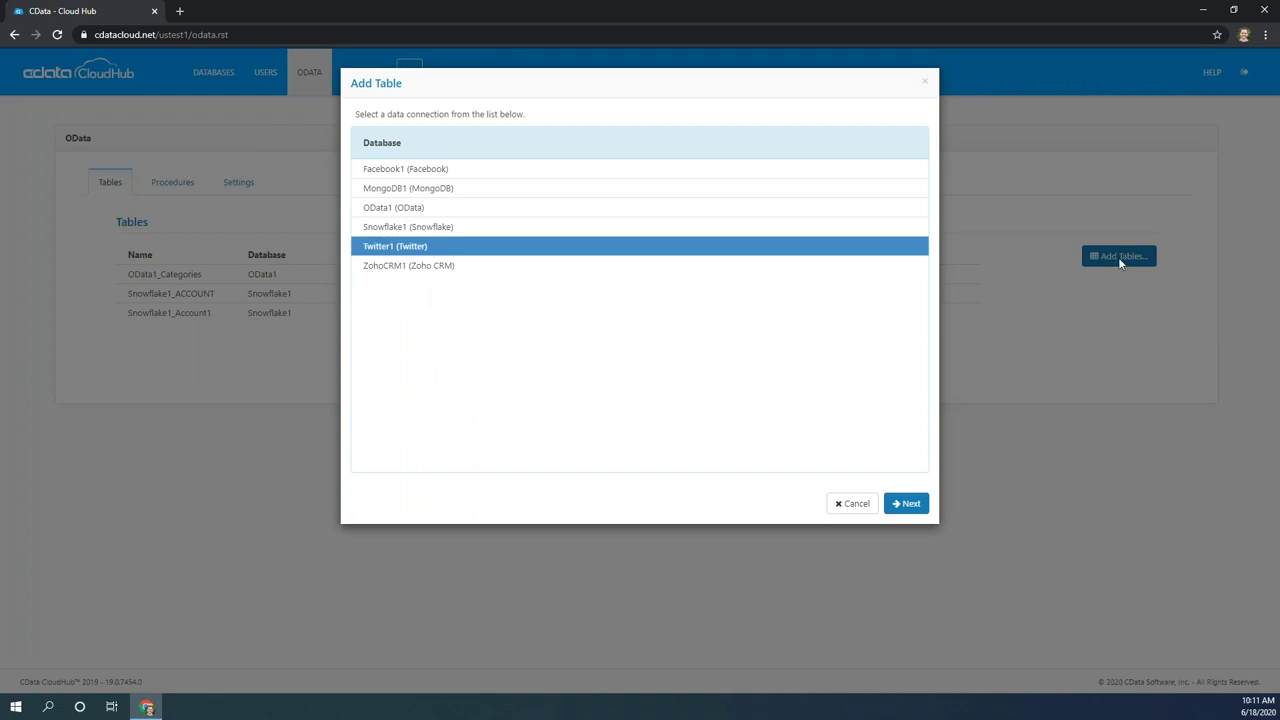
key("Return")
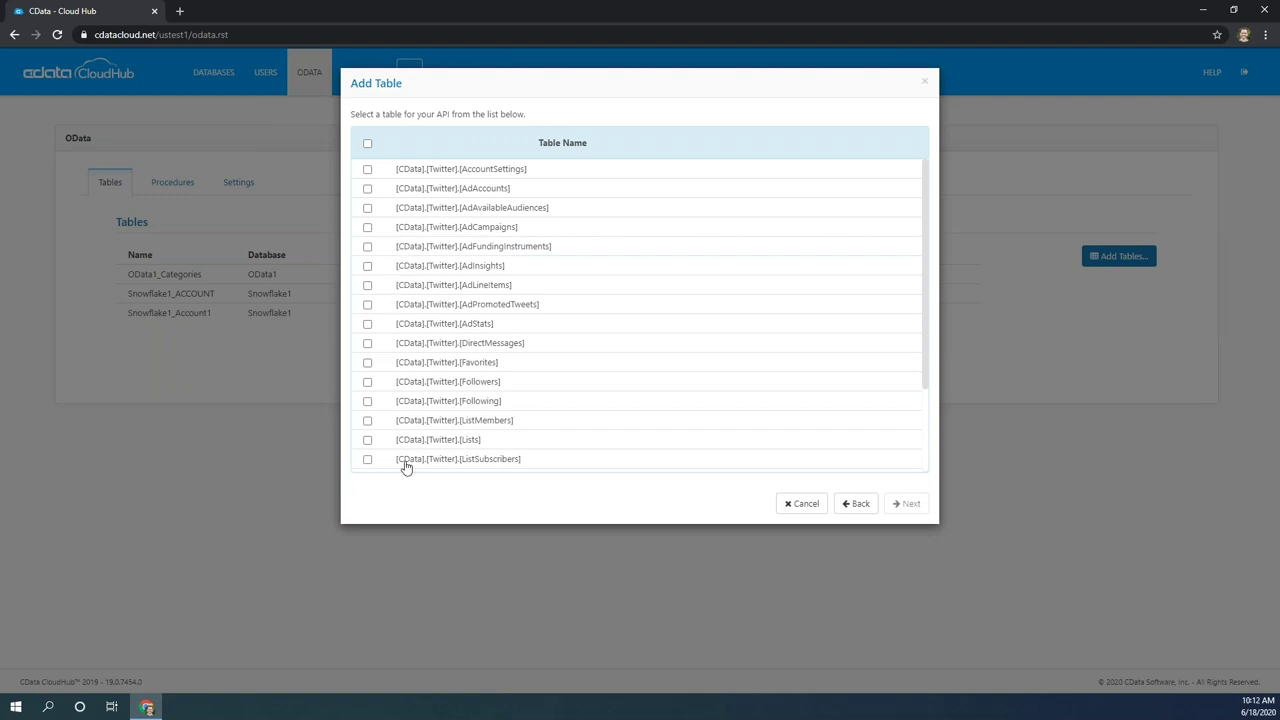
scroll(400, 440, "down", 2)
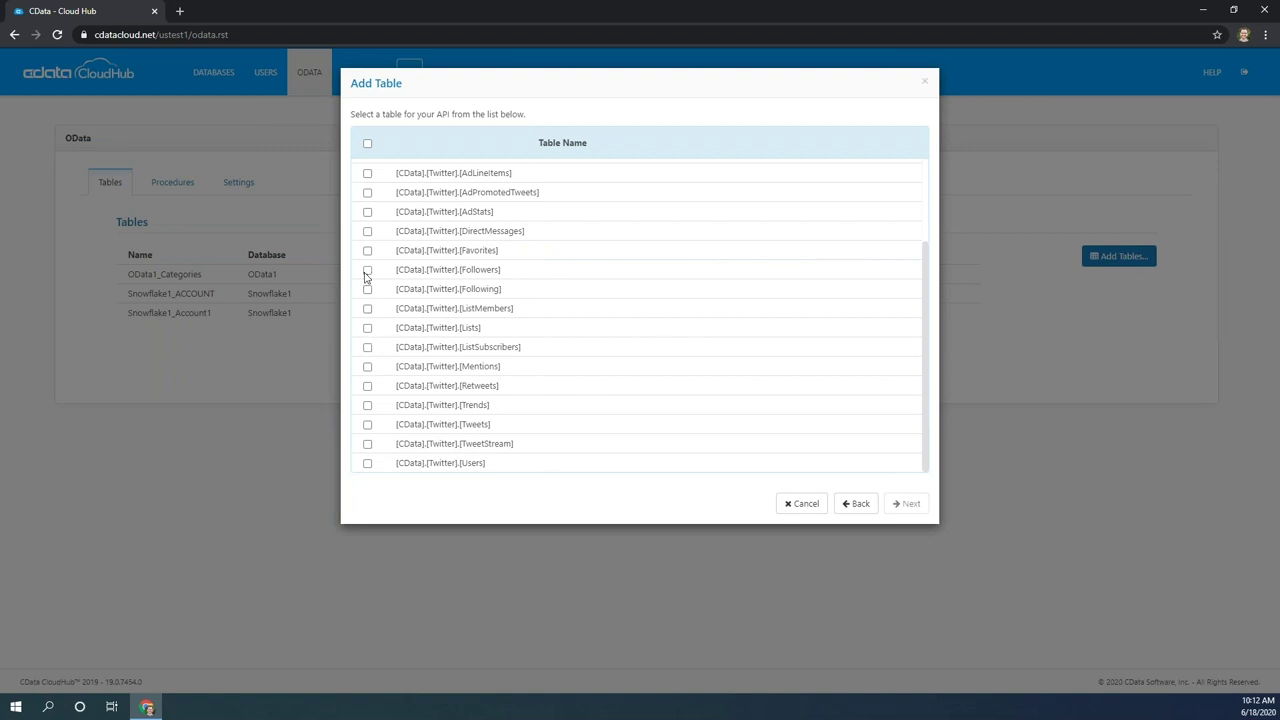
left_click(367, 271)
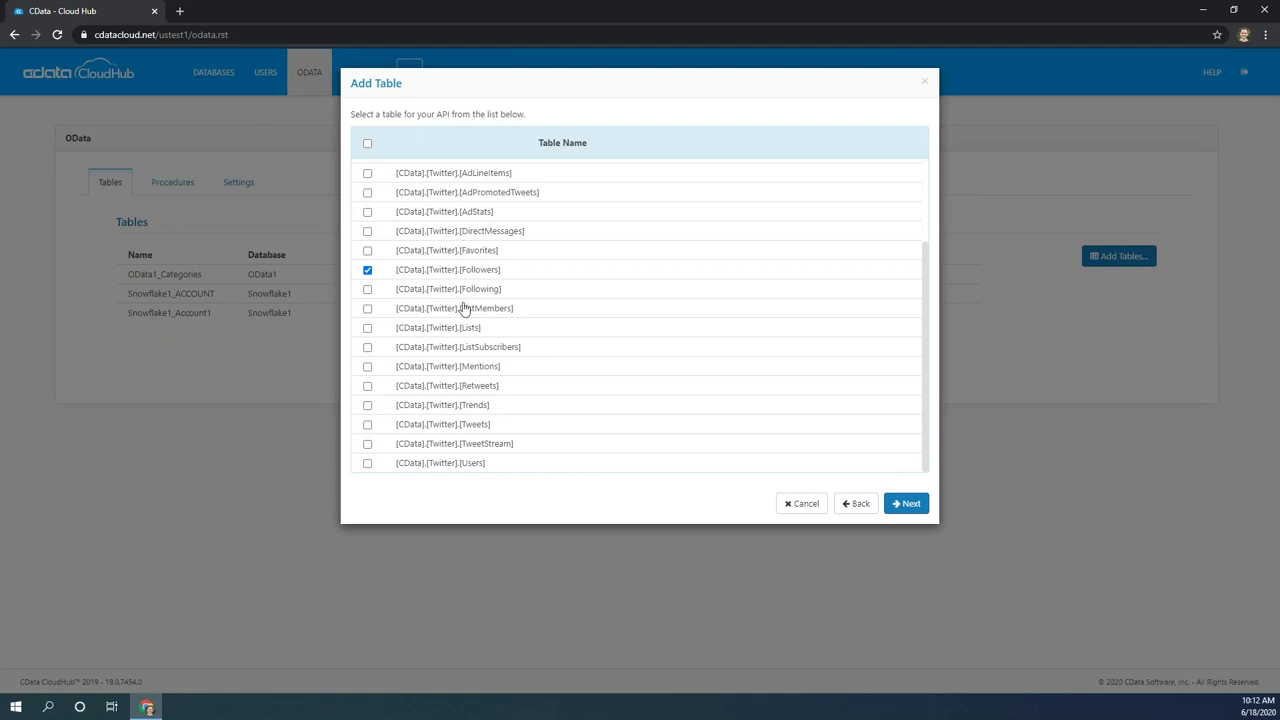
left_click(910, 507)
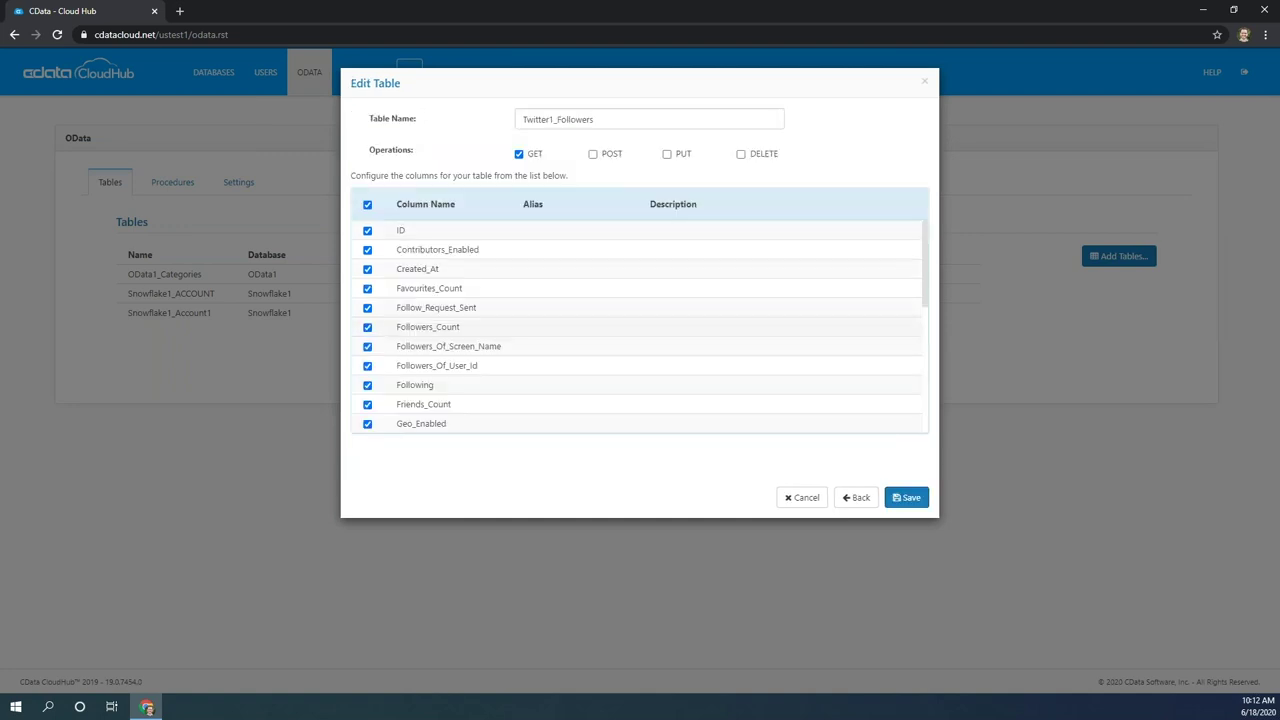
scroll(540, 318, "down", 5)
scroll(540, 318, "up", 5)
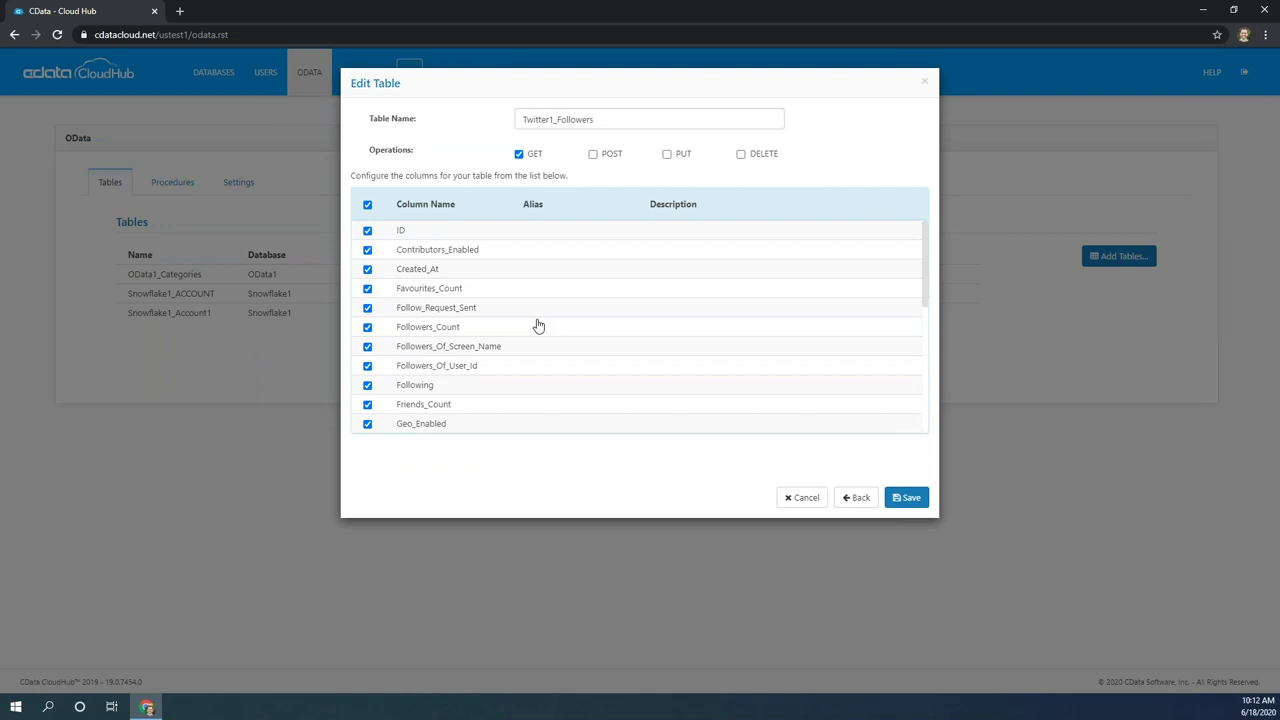
left_click(910, 500)
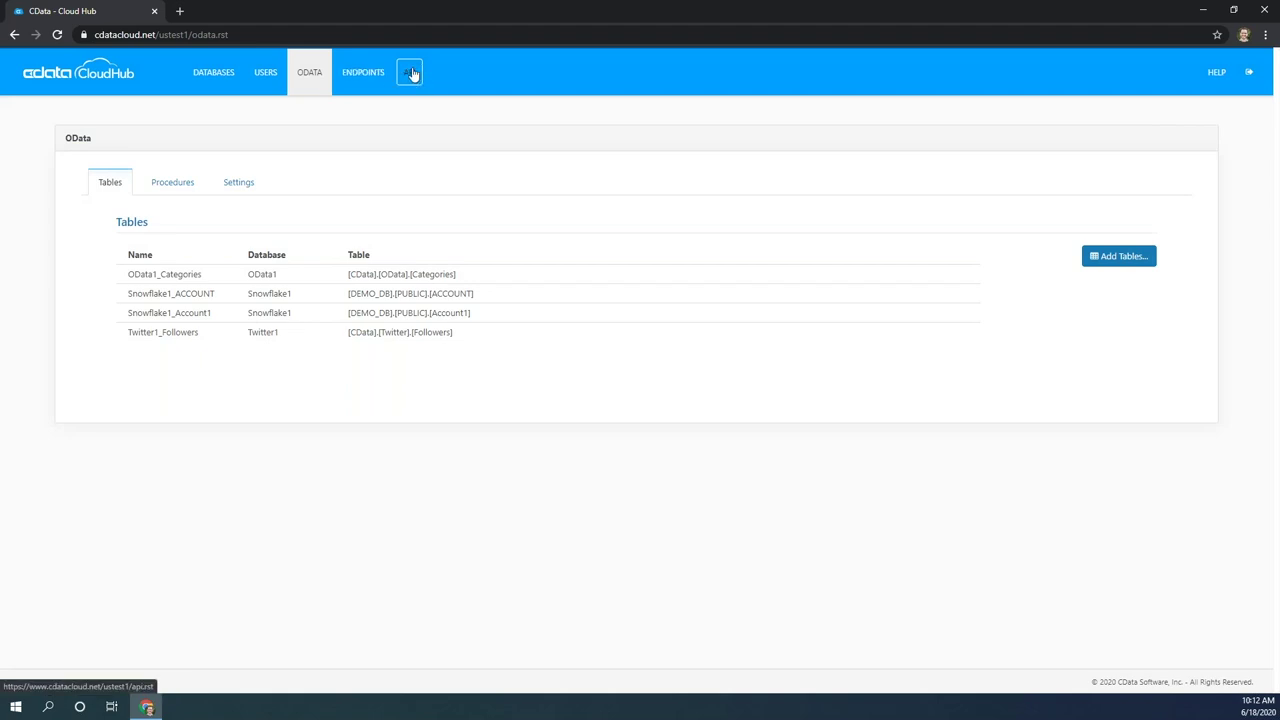
View the REST API endpoints and properties for the Twitter1_Followers table.
left_click(412, 73)
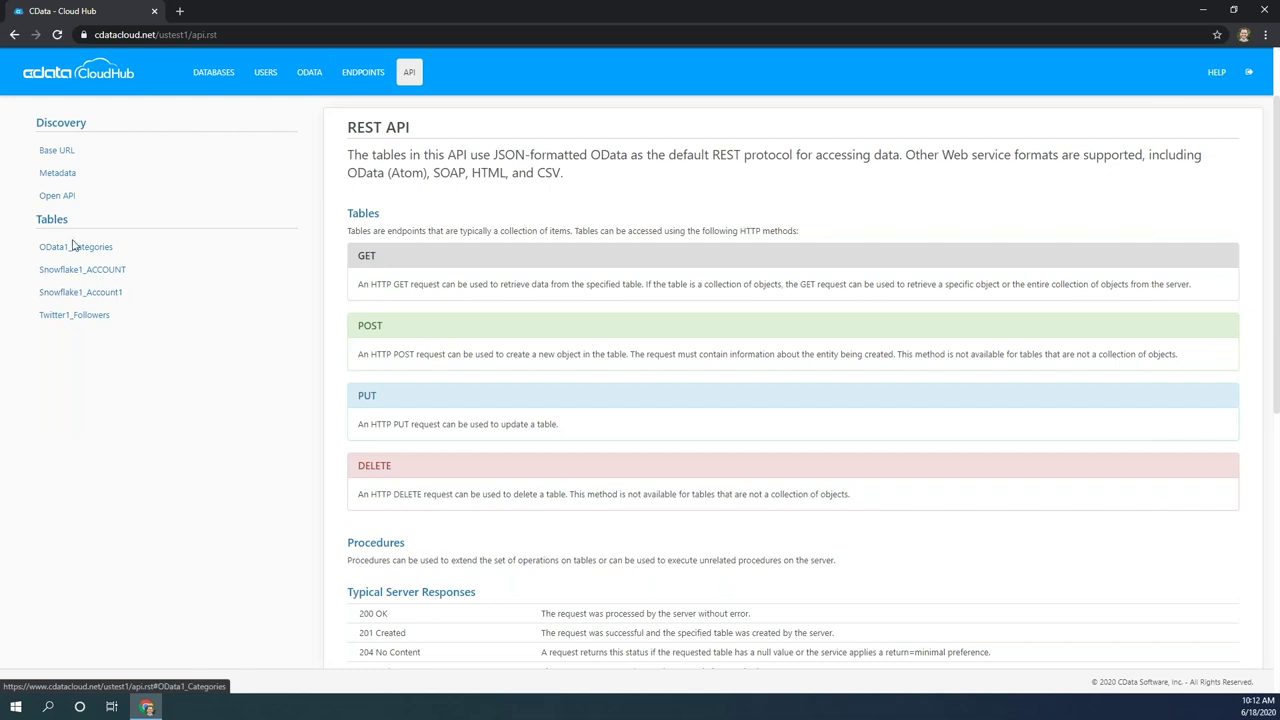
left_click(77, 314)
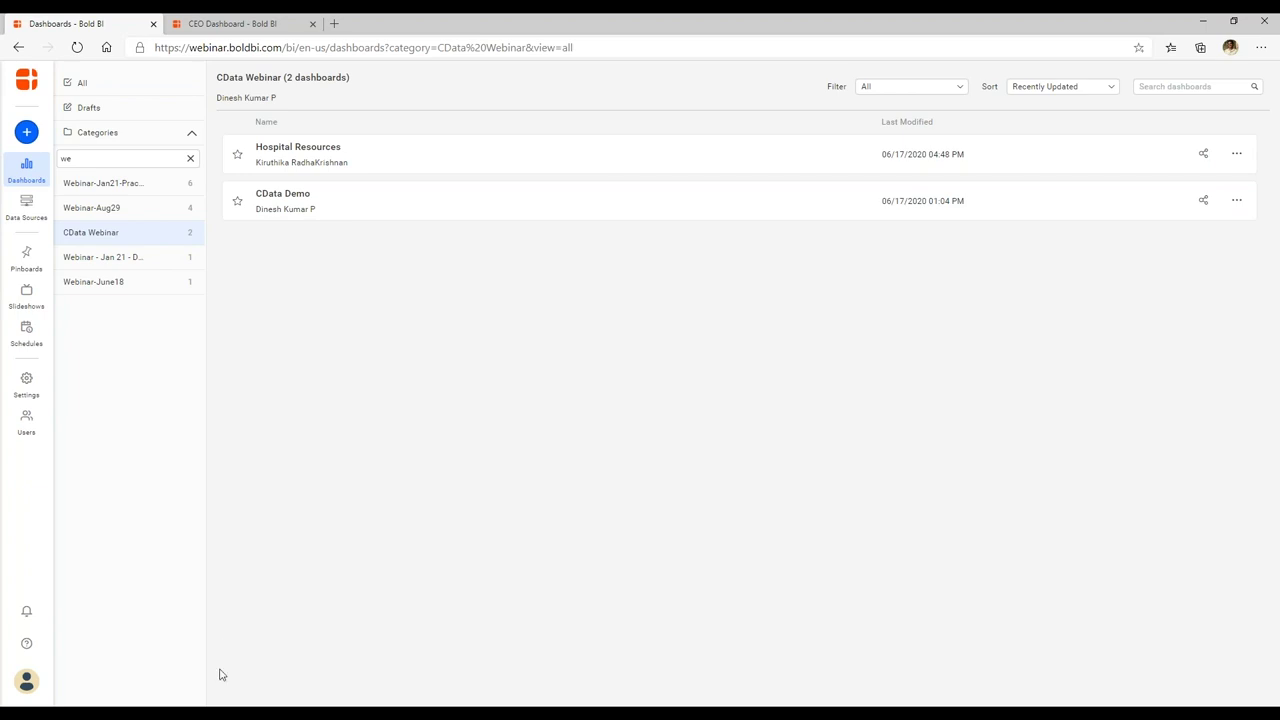
Bring the CData Cloud Hub window back to the front.
mouse_move(146, 714)
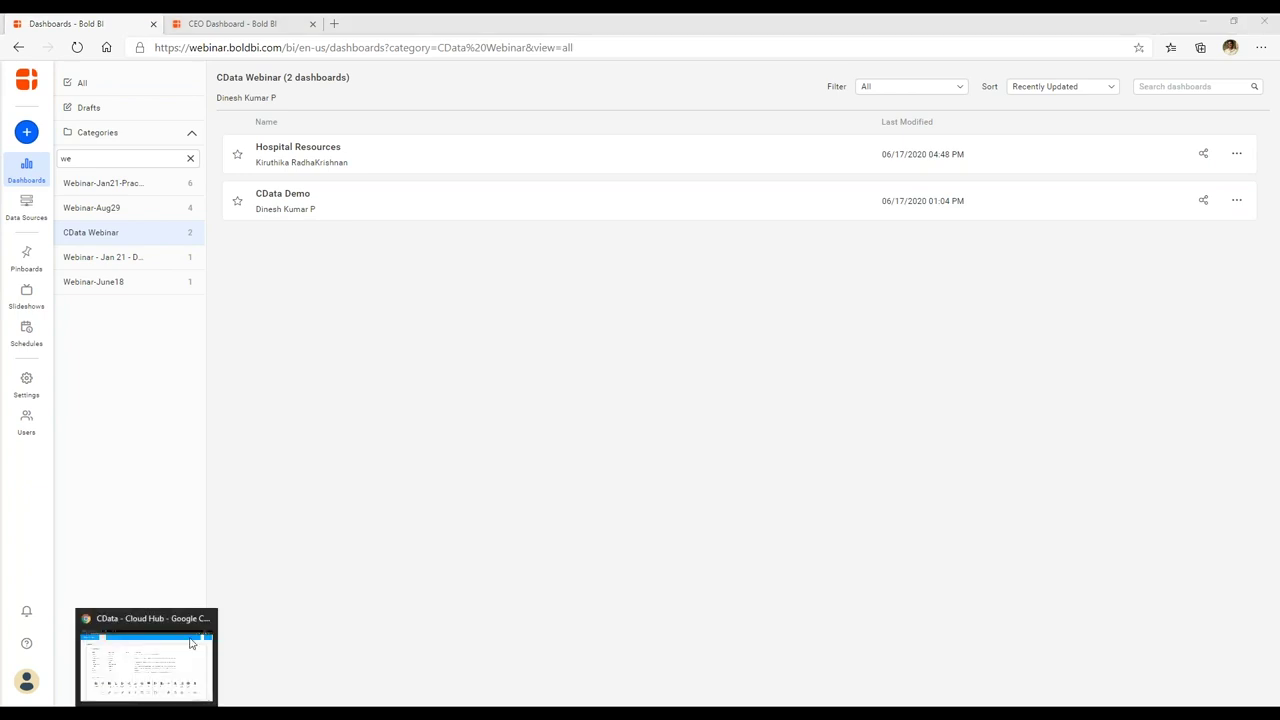
left_click(193, 643)
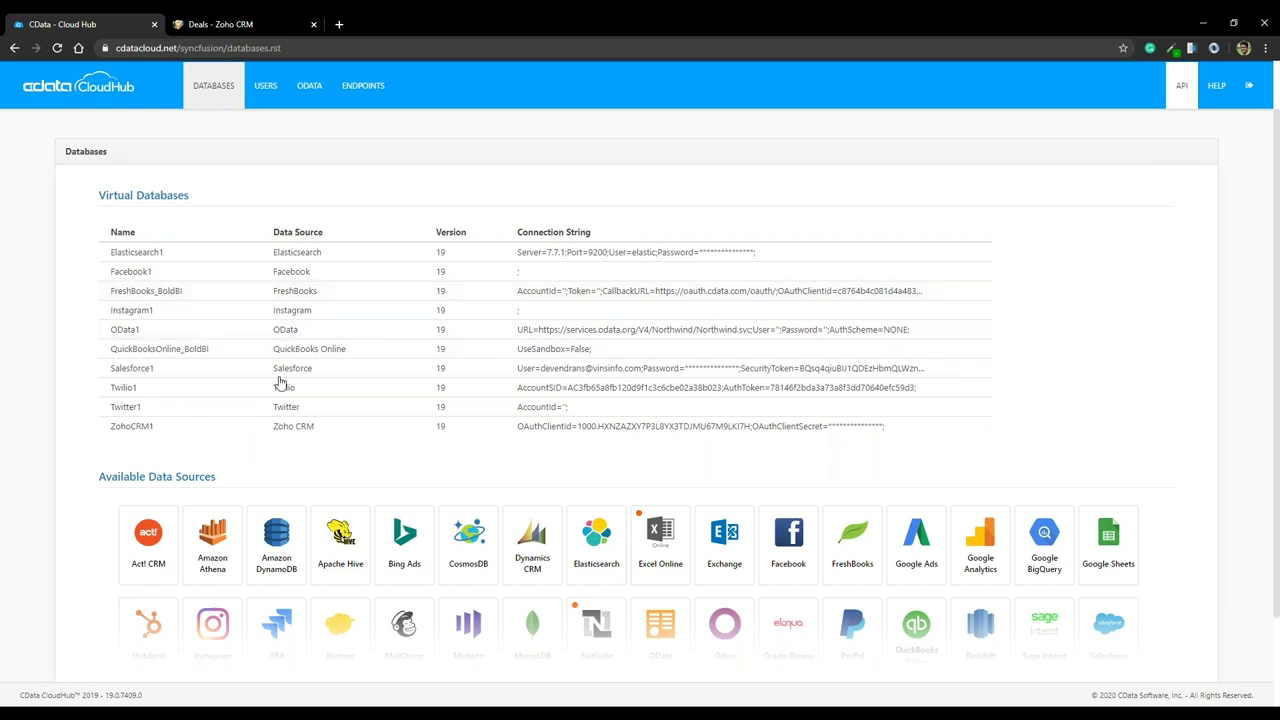
Create a new Bold BI dashboard called 'CData Bold BI - Demo' and open it in the designer.
mouse_move(193, 706)
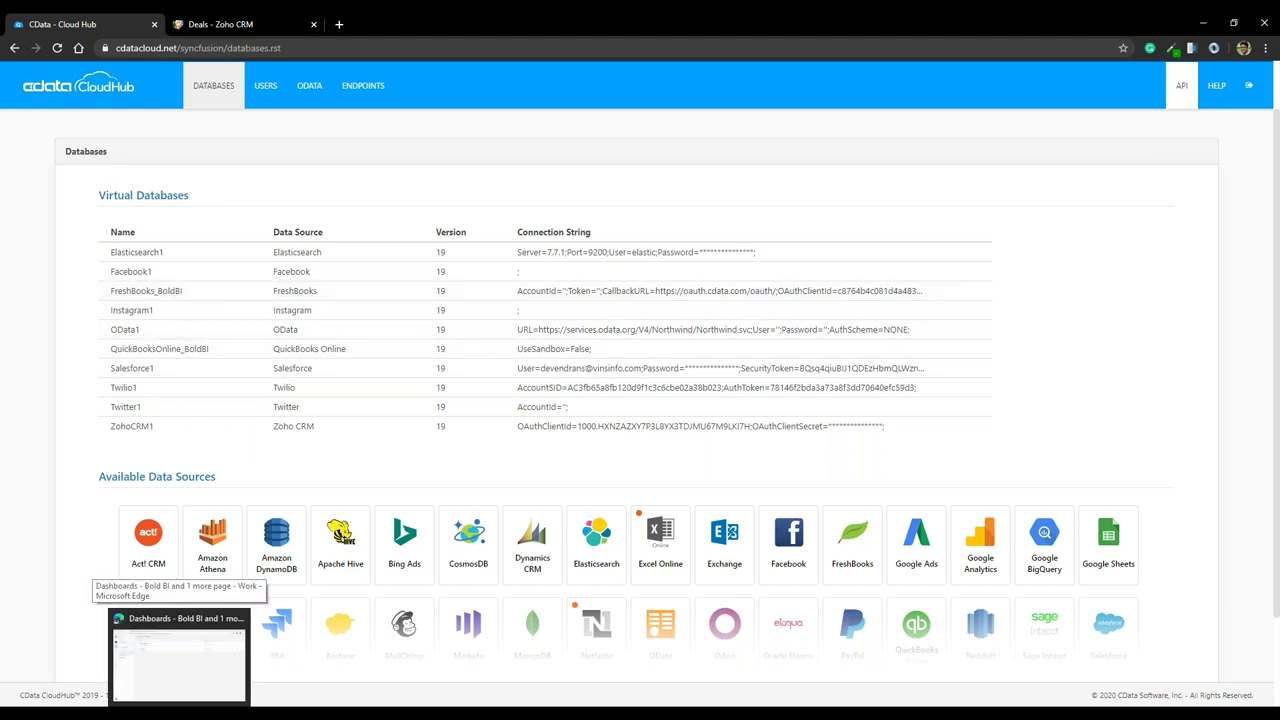
left_click(178, 655)
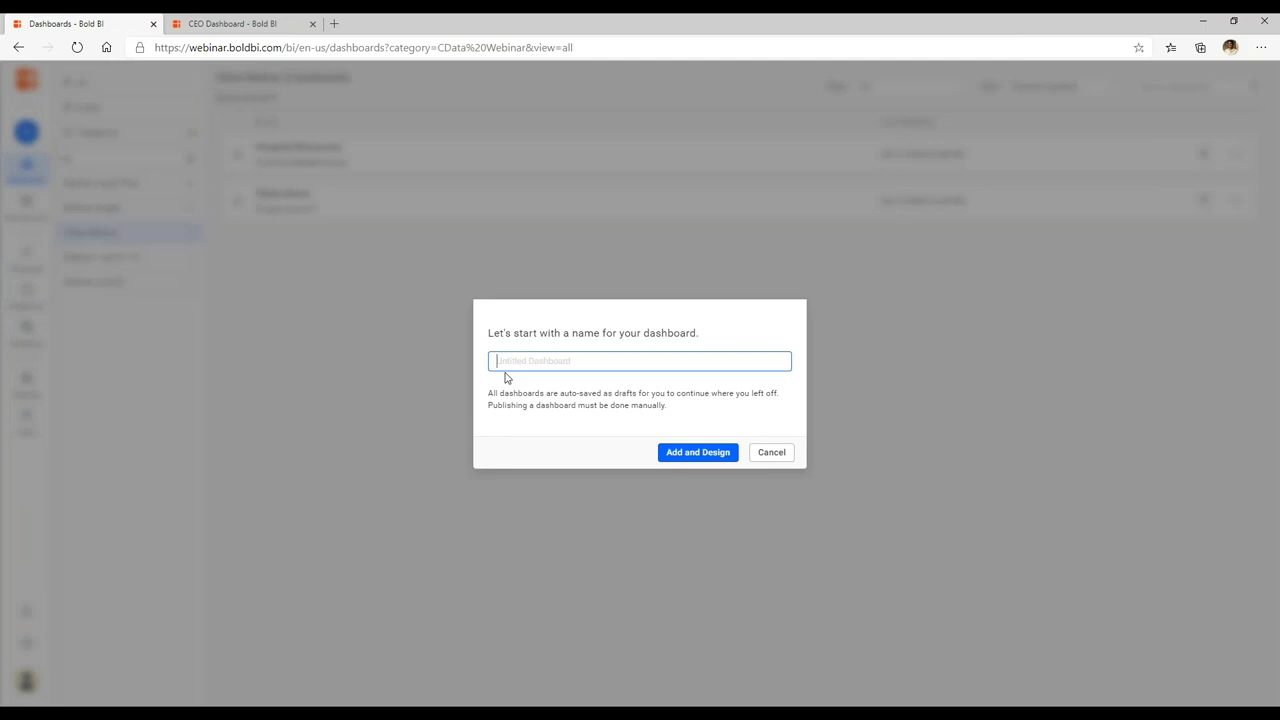
type("CData Bold BI - Demo")
left_click(709, 458)
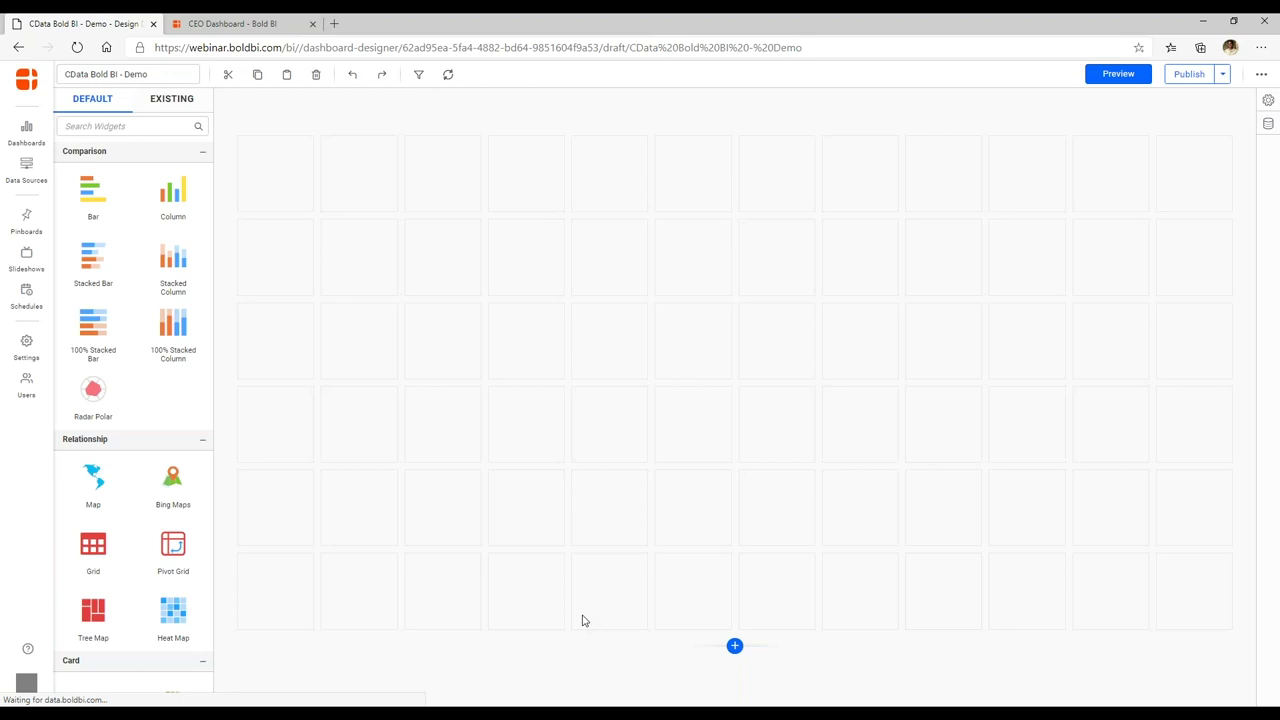
Show the Data Sources panel with connectors such as CDATA, CSV and Amazon Redshift.
left_click(1268, 125)
Search 'cda' among the connectors and start a new CDATA data source.
left_click(1036, 690)
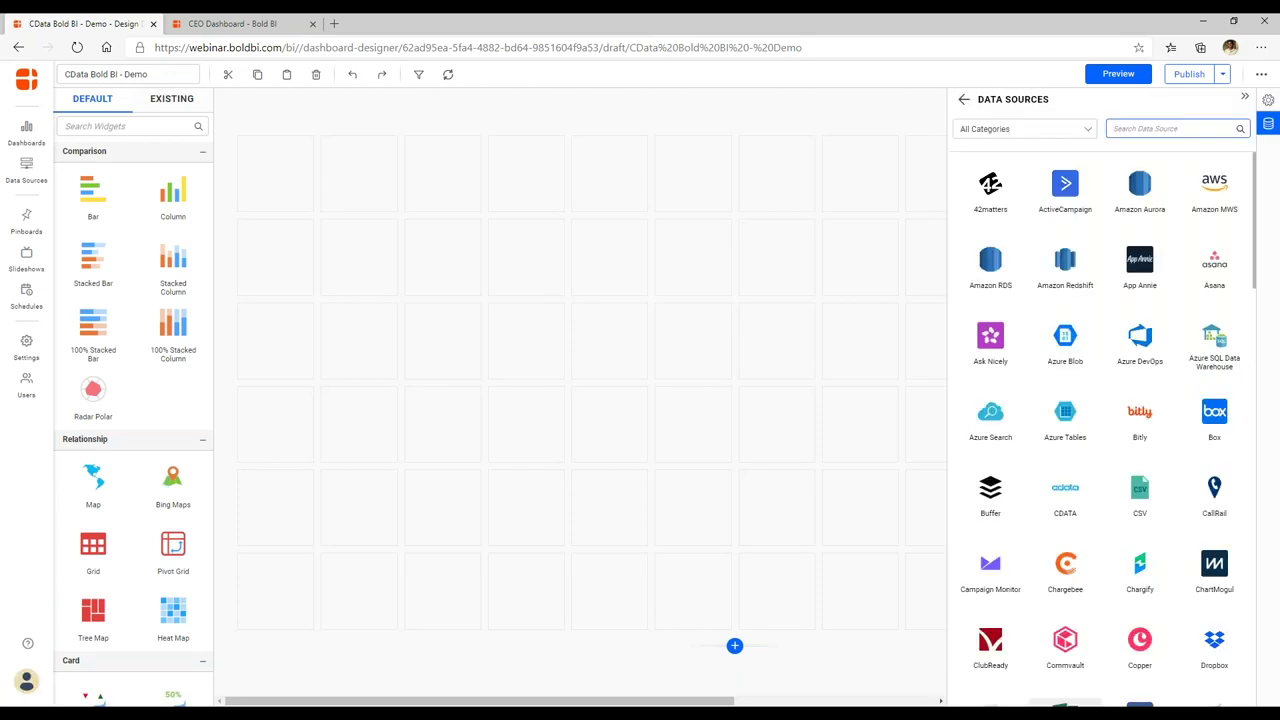
type("cda")
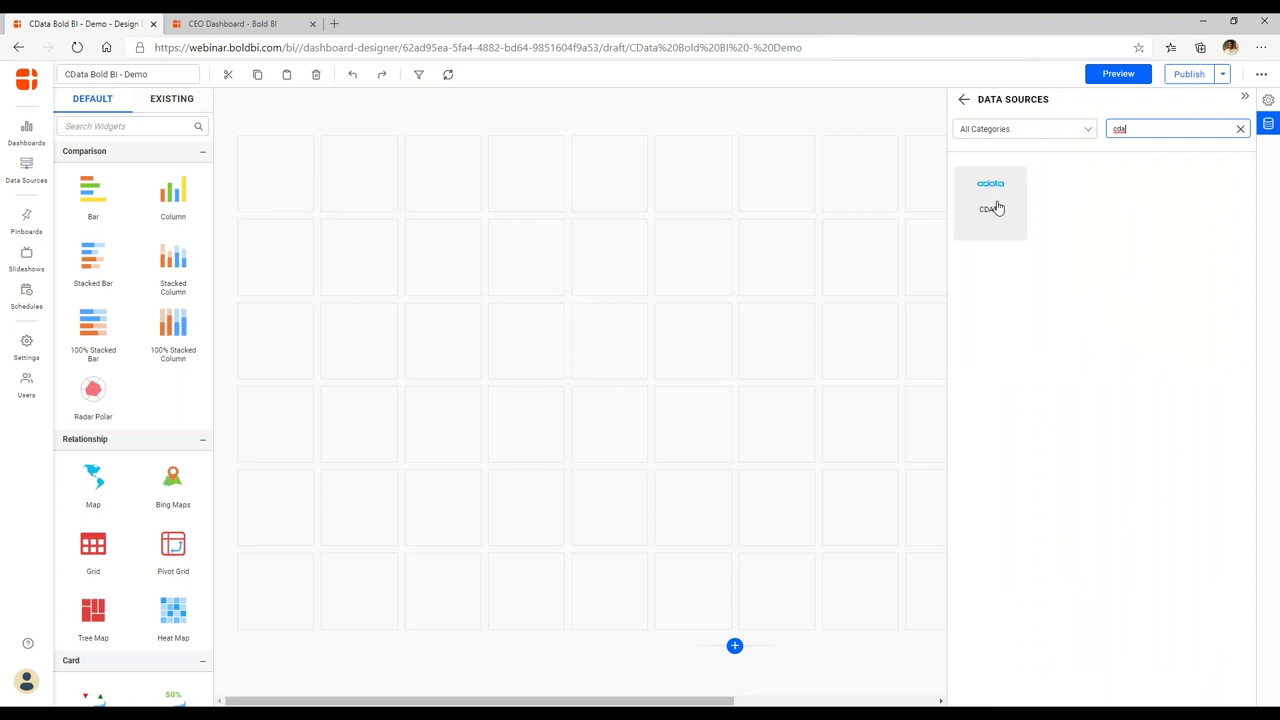
left_click(1016, 206)
left_click(1019, 166)
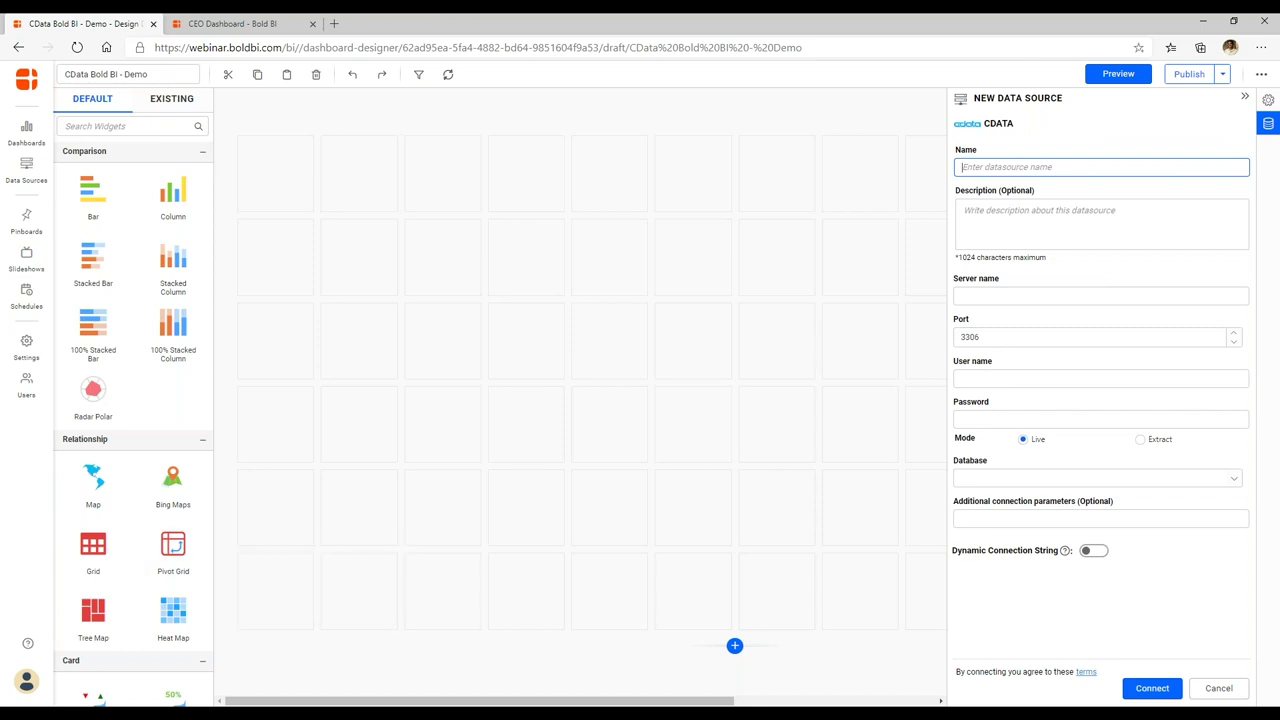
Close a stray blank browser tab, then name the data source 'CData Zoho CRM'.
key("alt+Tab")
right_click(357, 28)
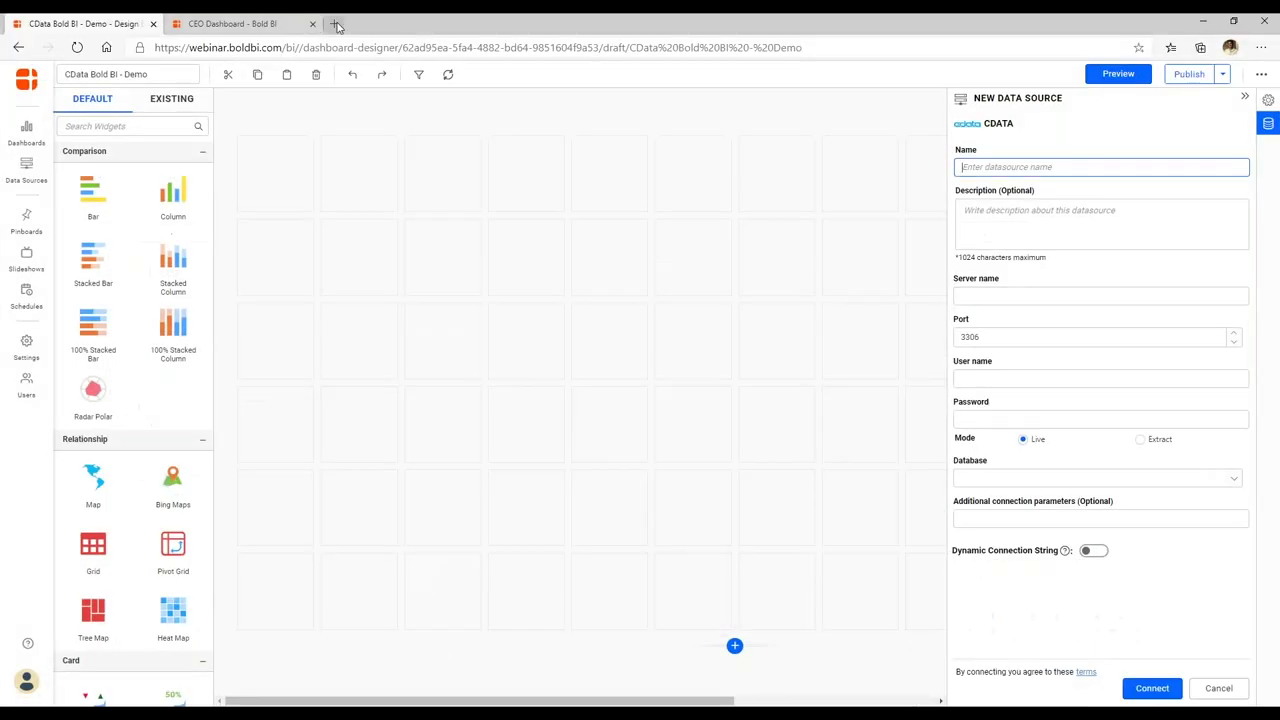
left_click(337, 23)
right_click(368, 28)
key("Escape")
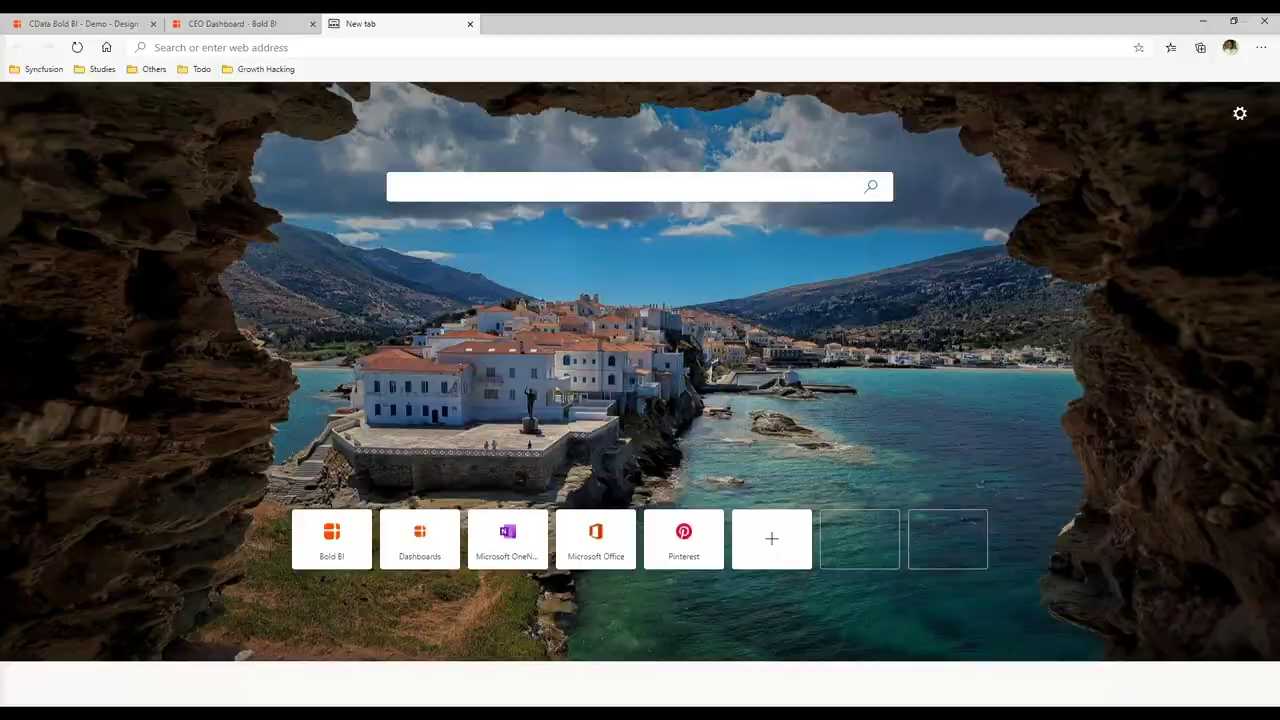
key("ctrl+w")
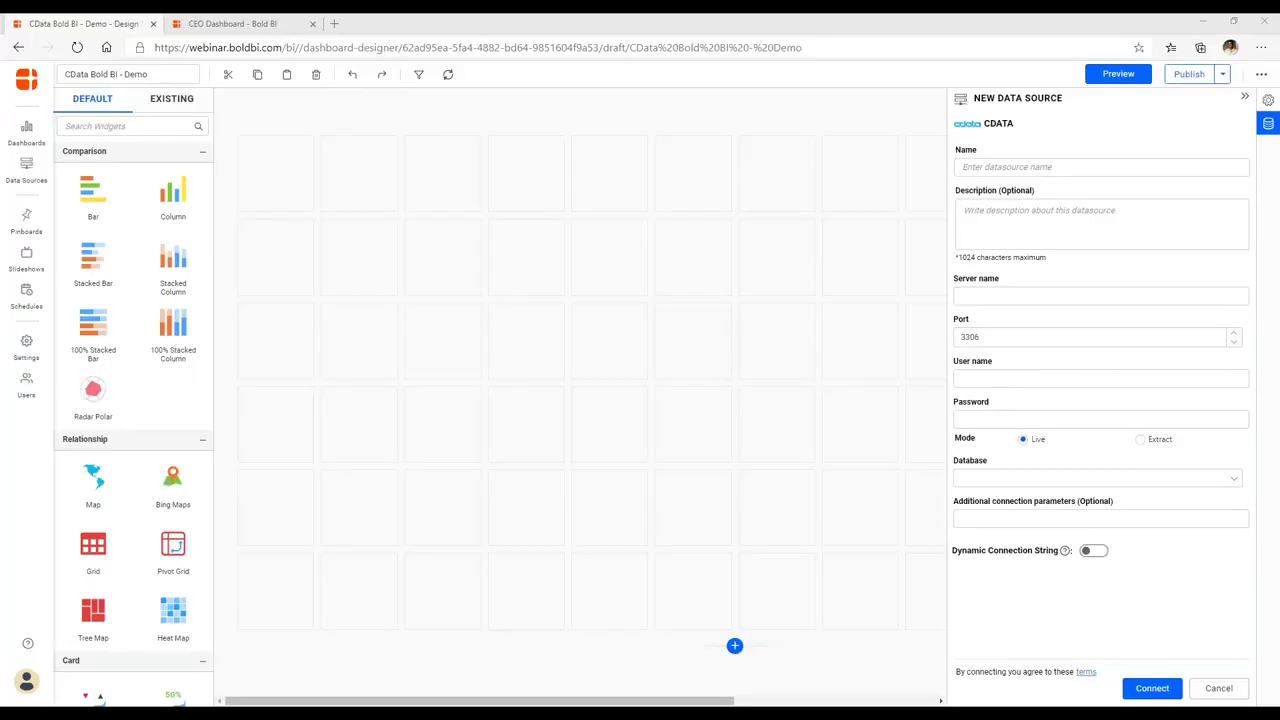
left_click(1016, 166)
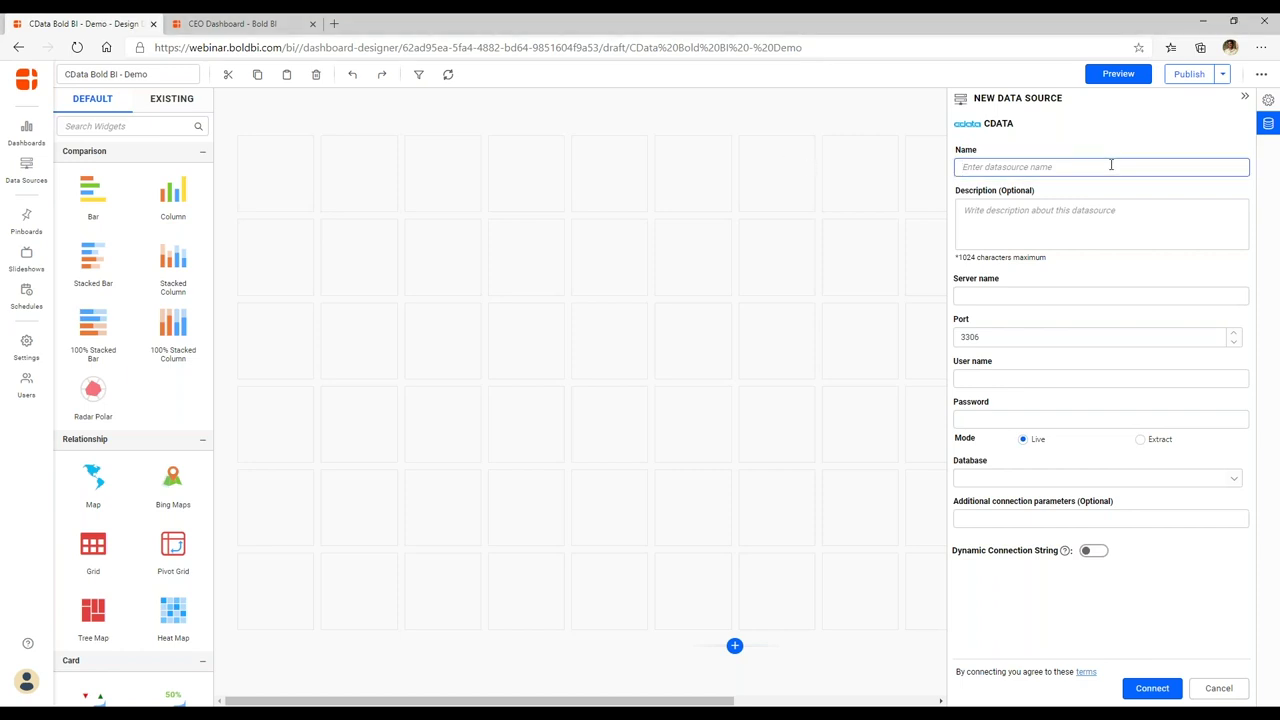
type("CData Zoho CRM")
Rename the data source to 'CData - Zoho CRM' and set server syncfusion.cdatacloud.net.
key("Tab")
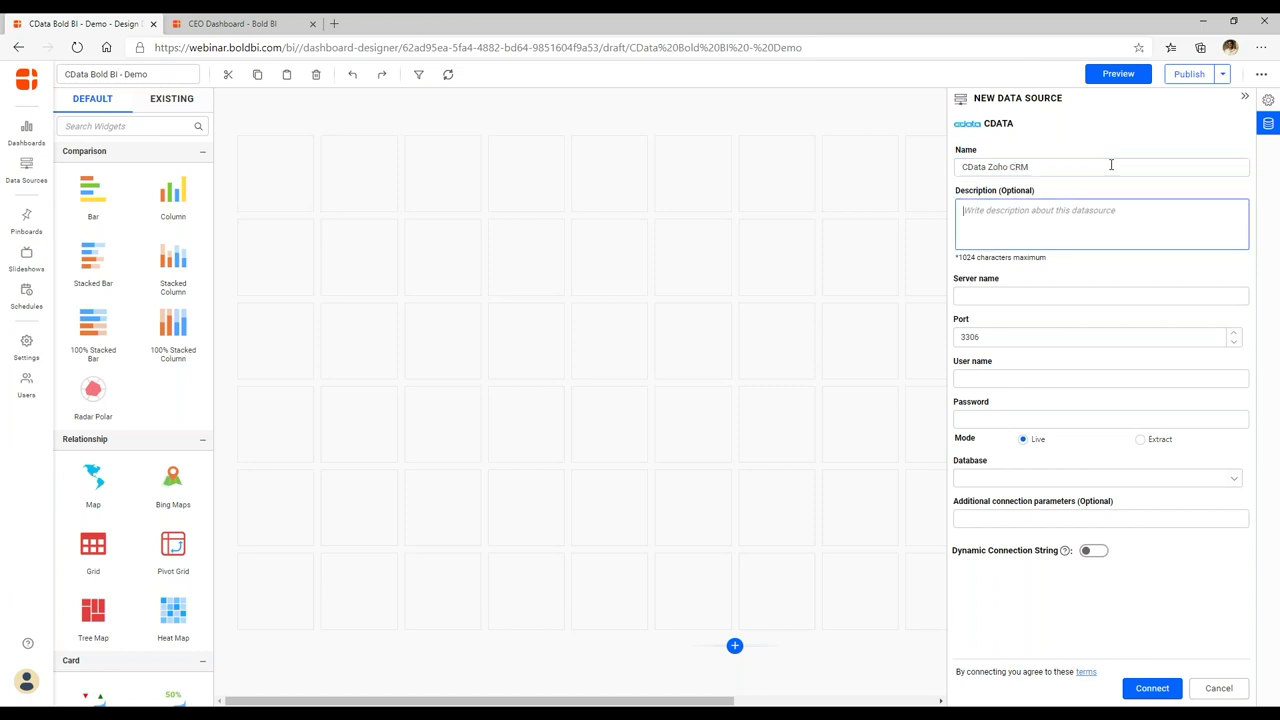
left_click(989, 167)
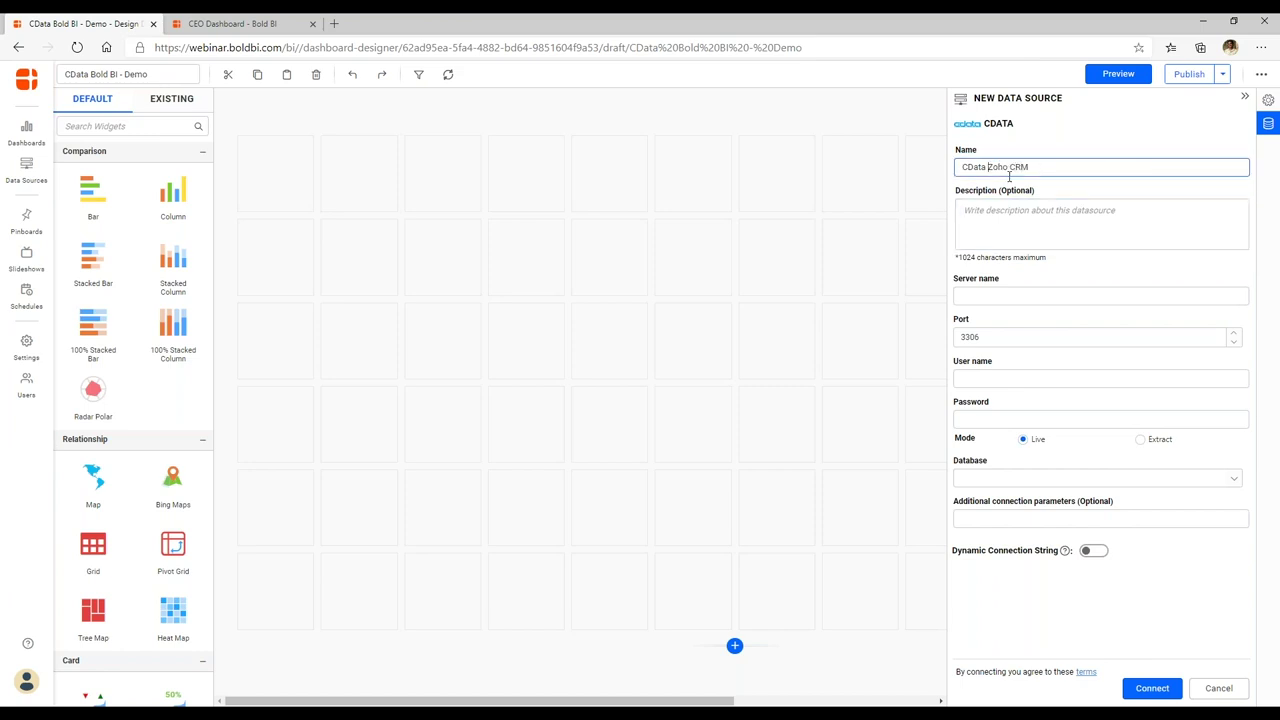
type("-")
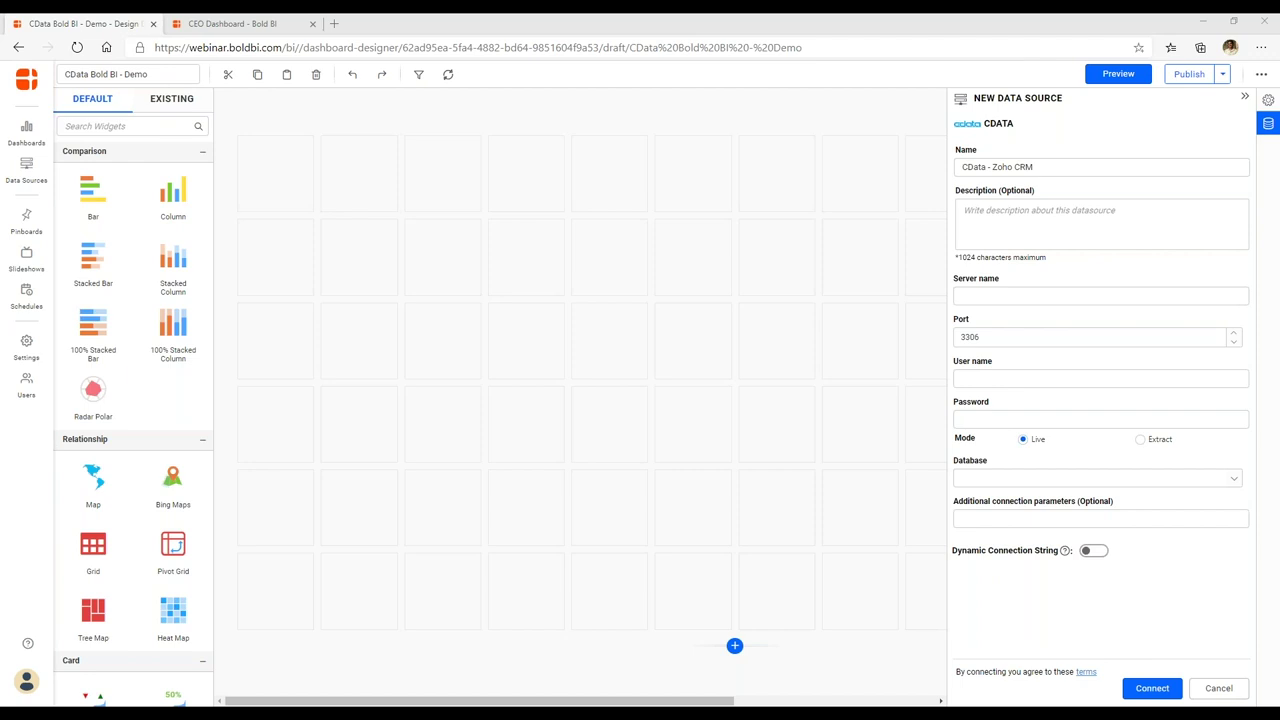
left_click(1028, 292)
type("syncfusion.cdatacloud.net")
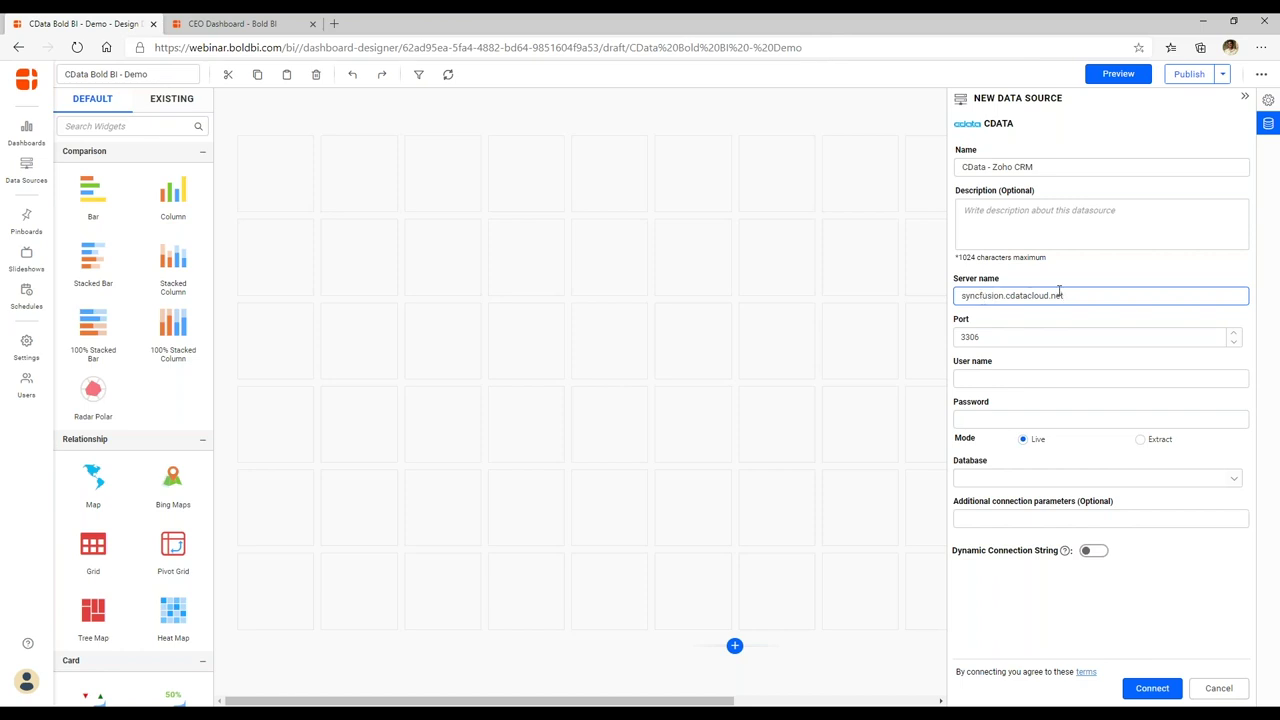
Enter the login user name admin and paste the account password.
key("alt+Tab")
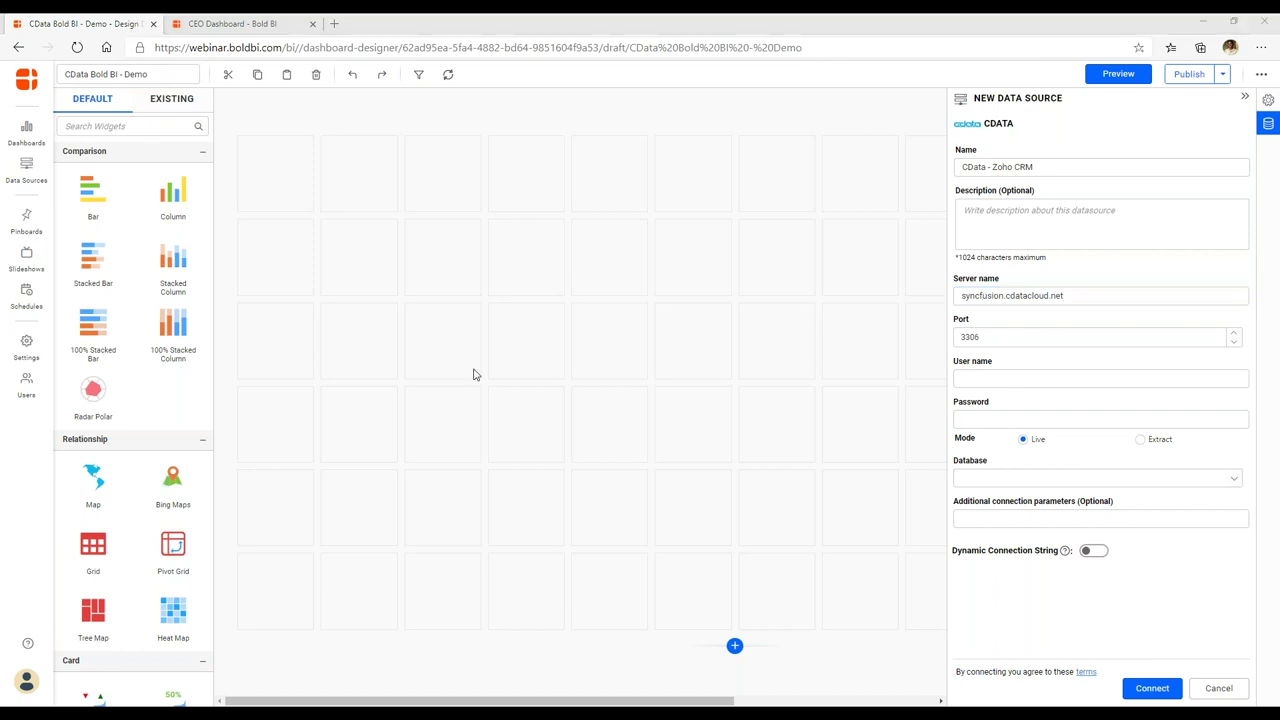
left_click(1055, 376)
type("admin")
key("Tab")
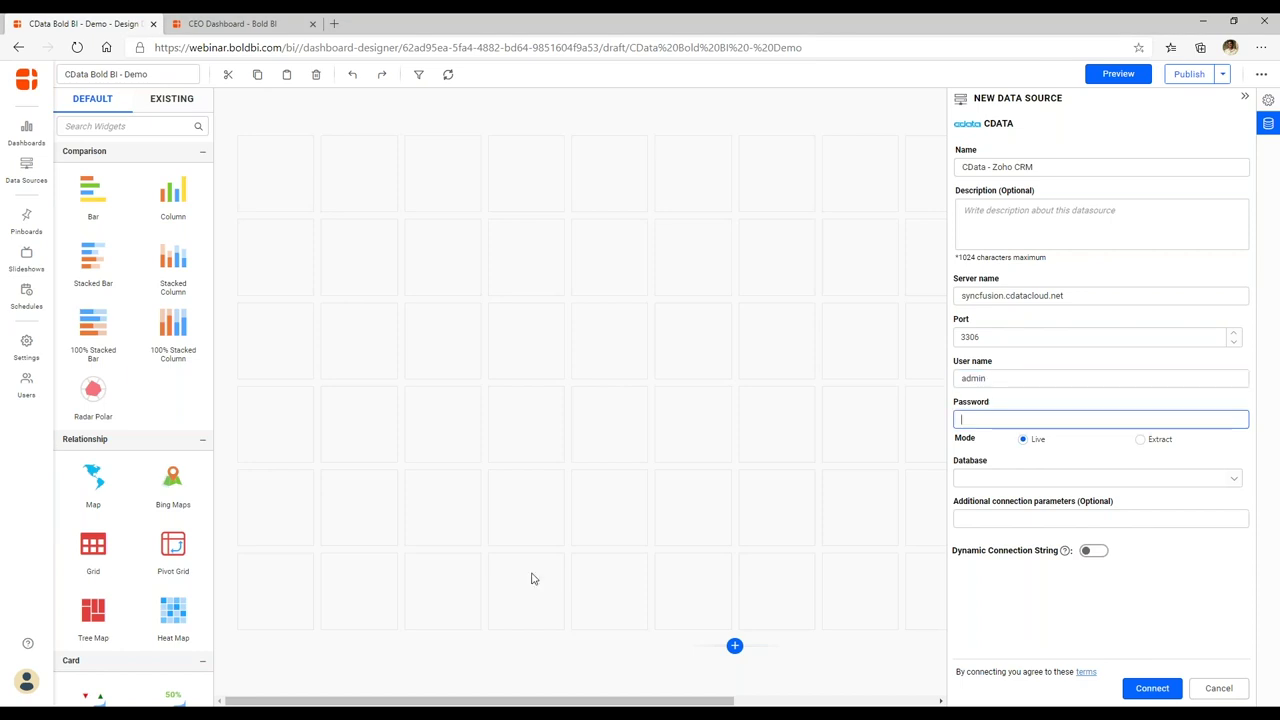
key("alt+Tab")
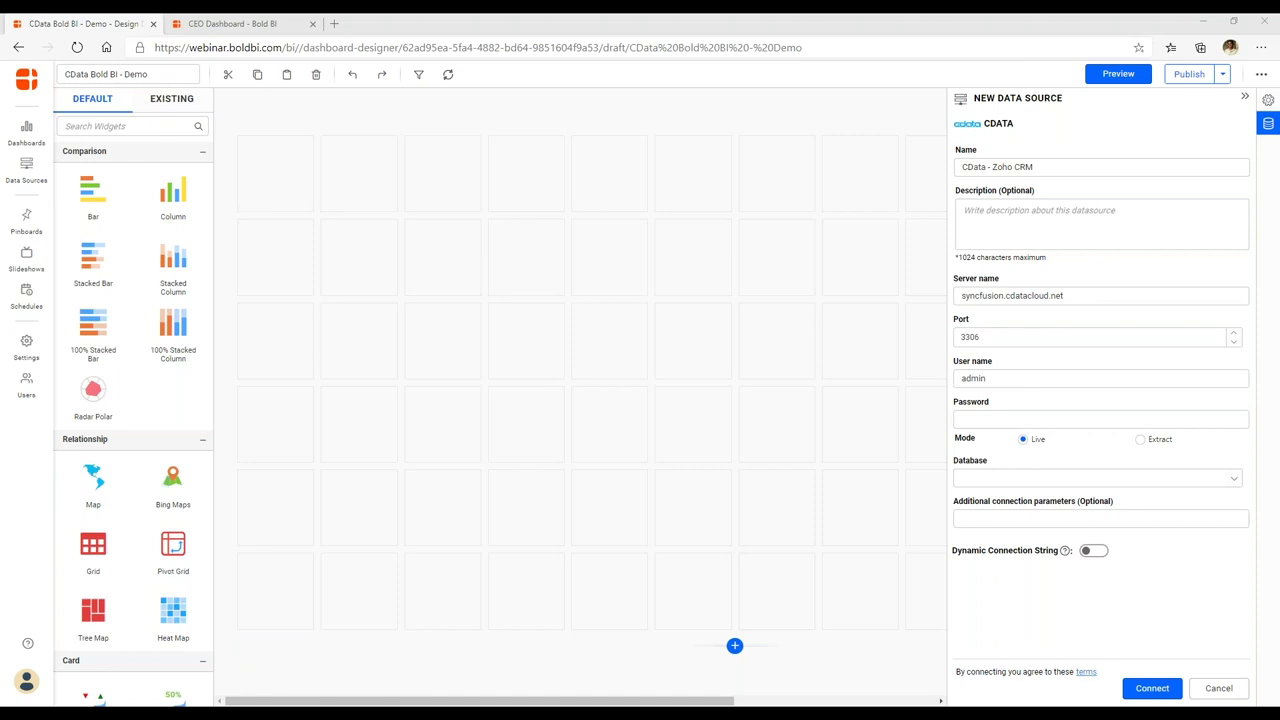
left_click(993, 415)
key("ctrl+v")
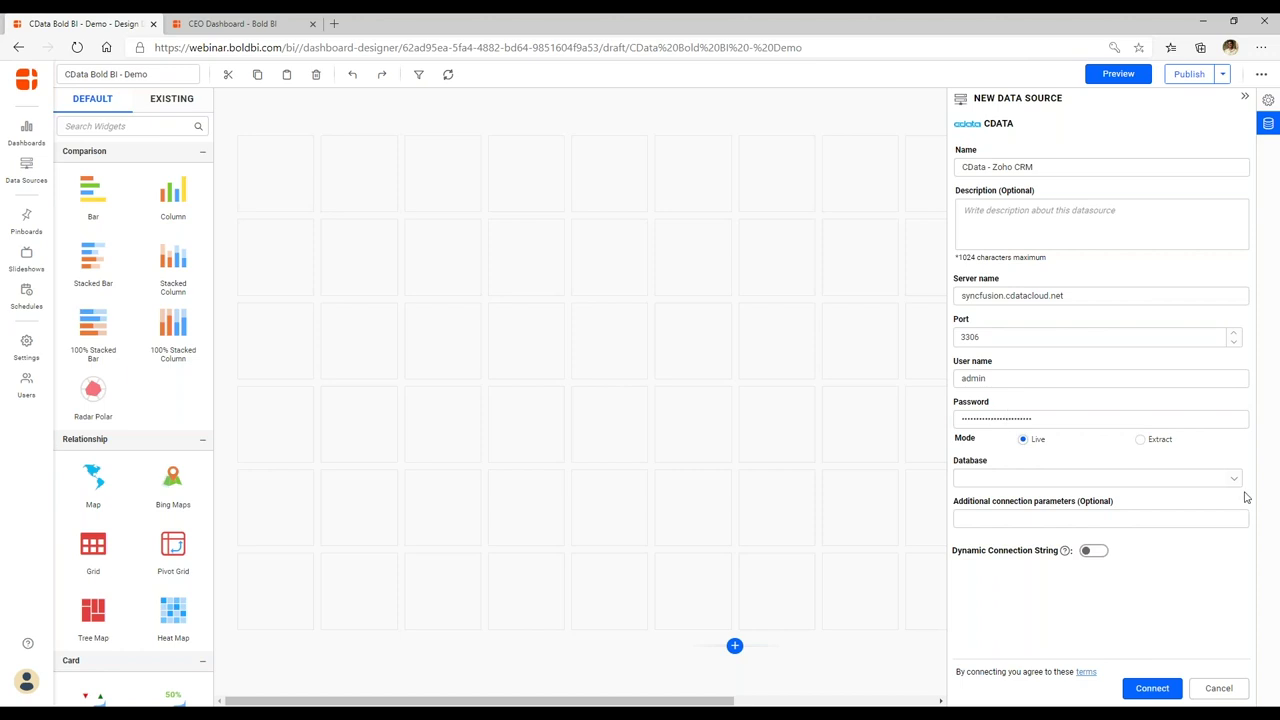
left_click(980, 340)
Choose ZohoCRM1 as the database and connect the data source.
left_click(1235, 478)
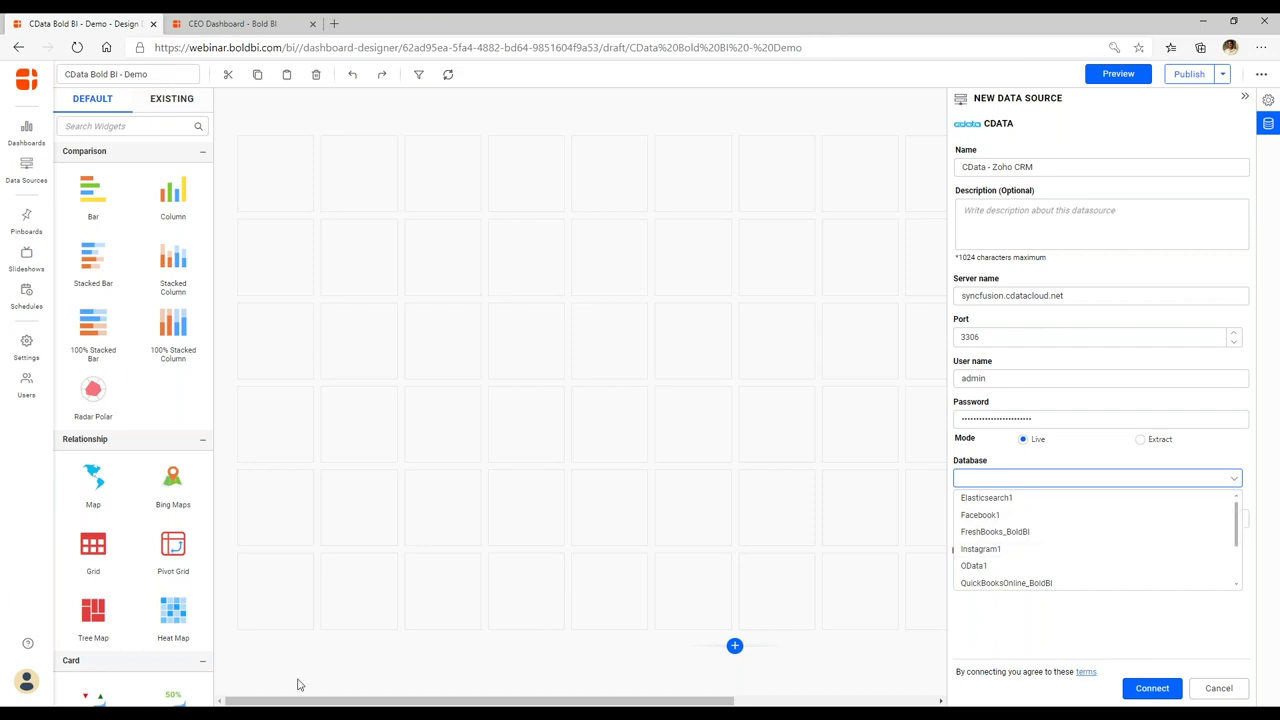
key("alt+Tab")
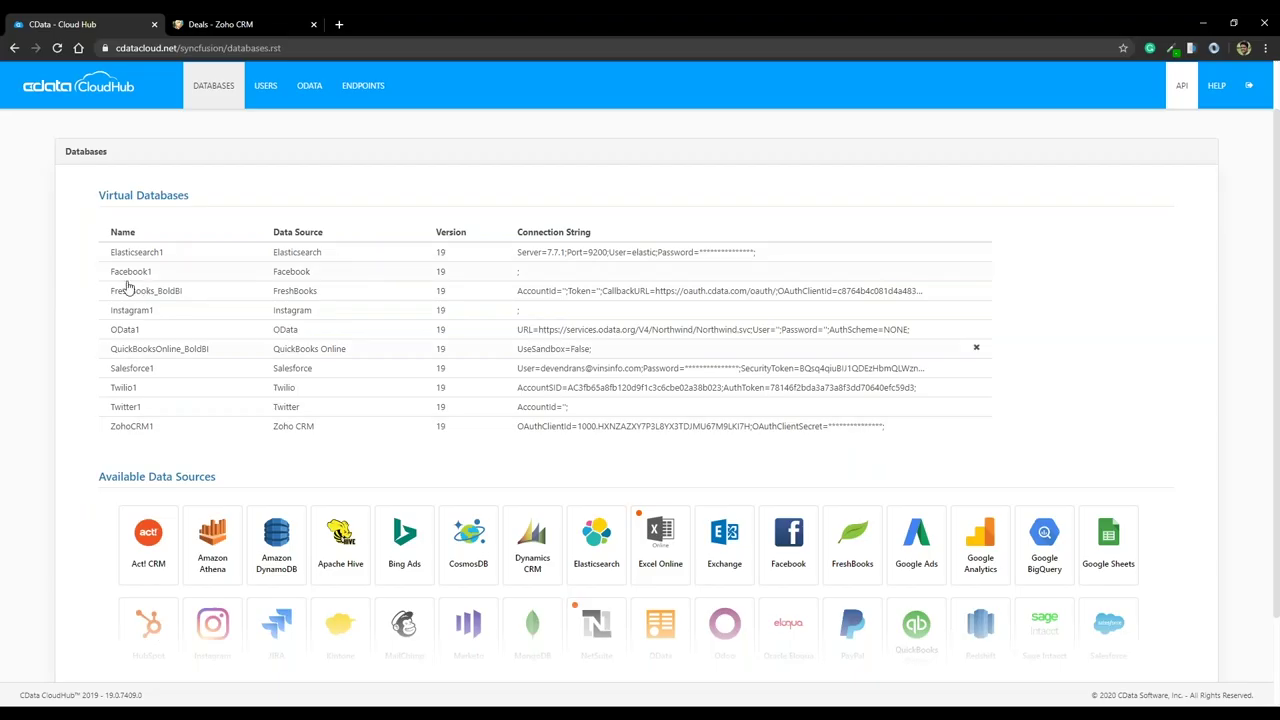
key("alt+Tab")
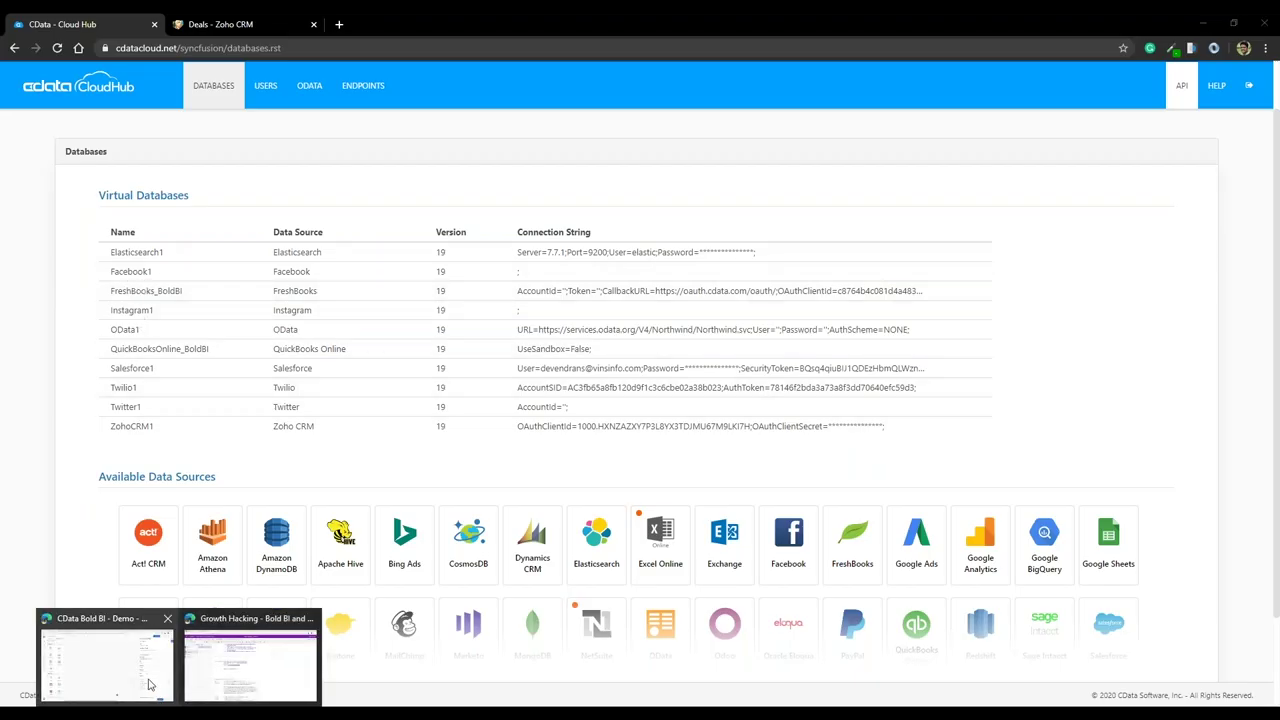
scroll(1067, 524, "down", 5)
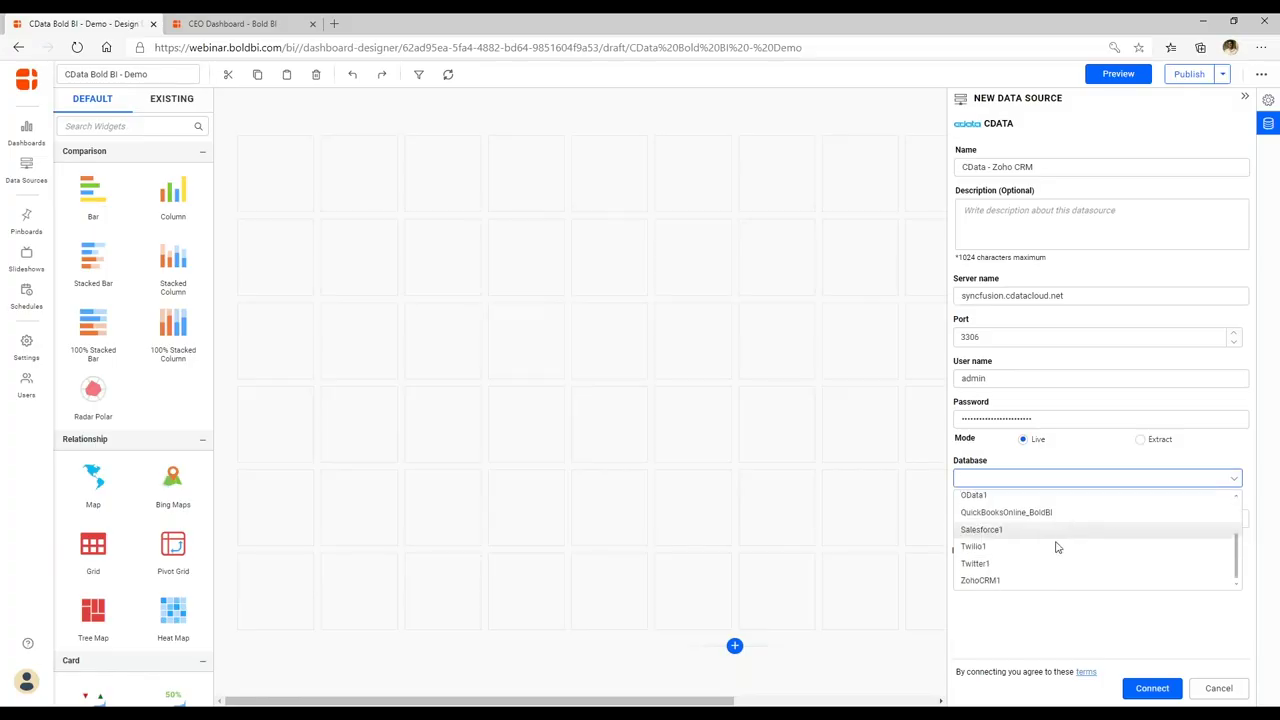
left_click(1023, 586)
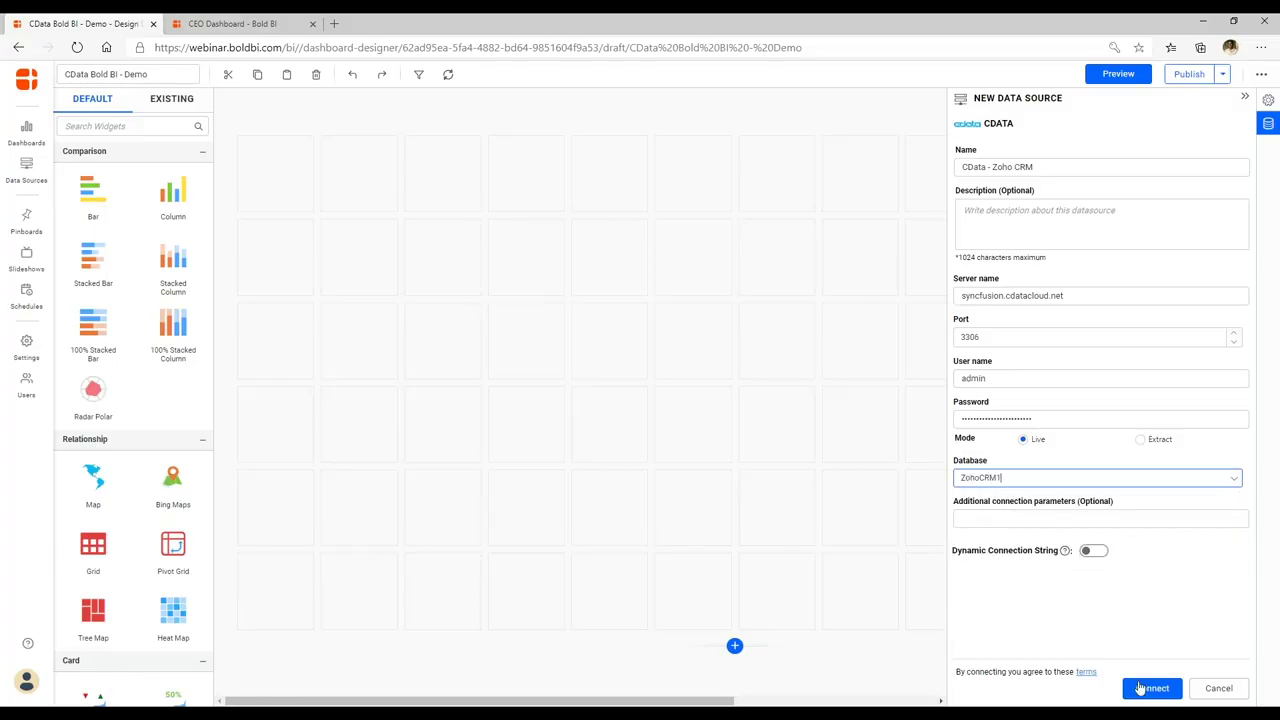
left_click(1145, 688)
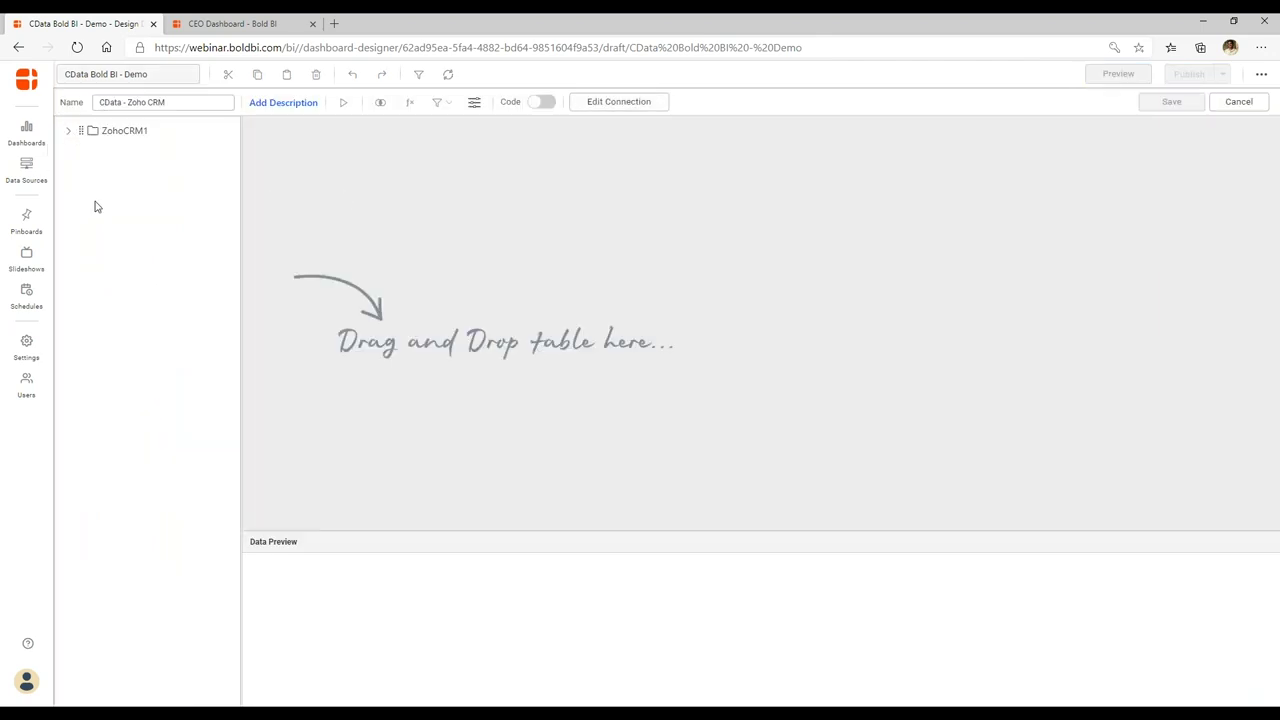
Expand ZohoCRM1's tables and drag the Deals table onto the data source canvas.
left_click(68, 134)
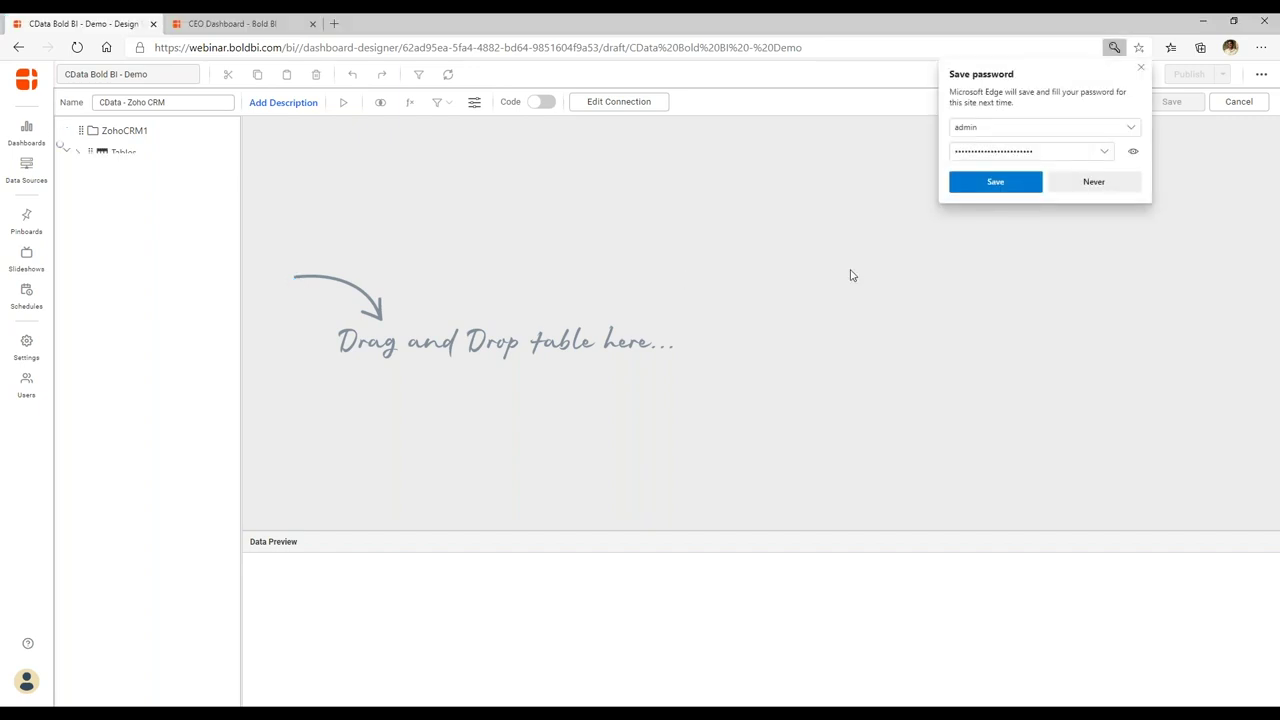
left_click(1141, 67)
left_click(77, 153)
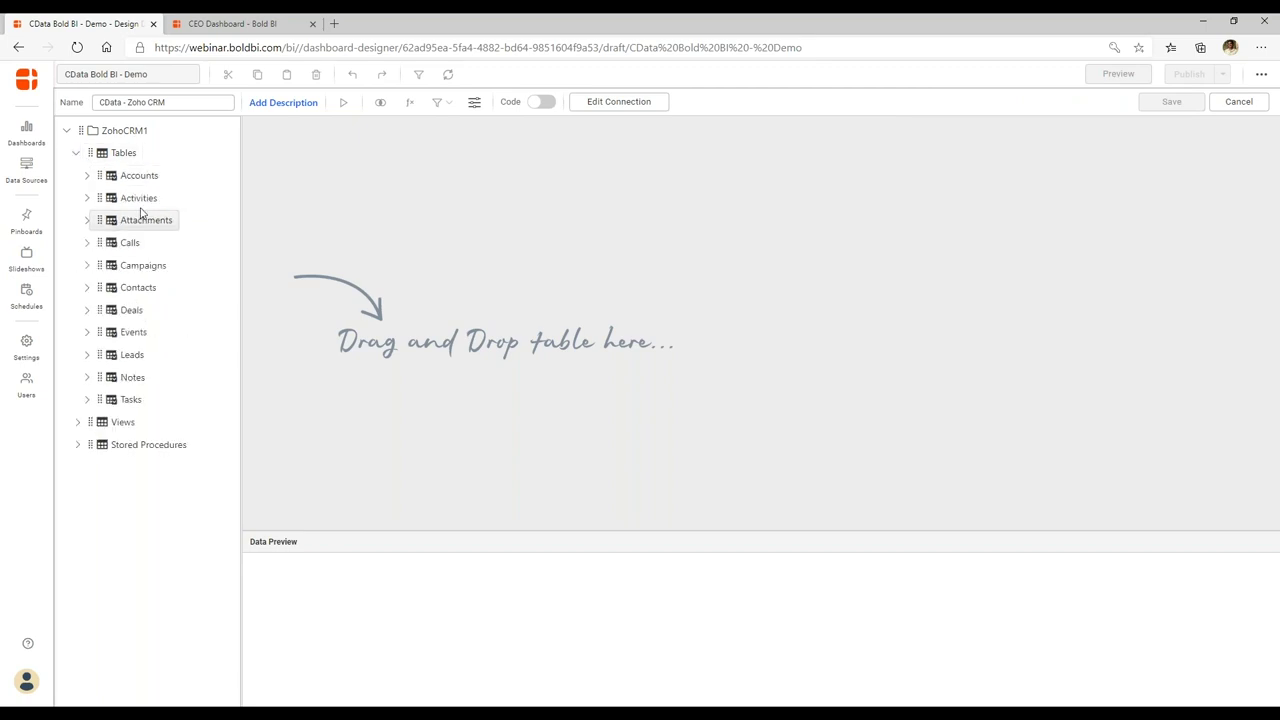
left_click_drag(125, 313, 418, 254)
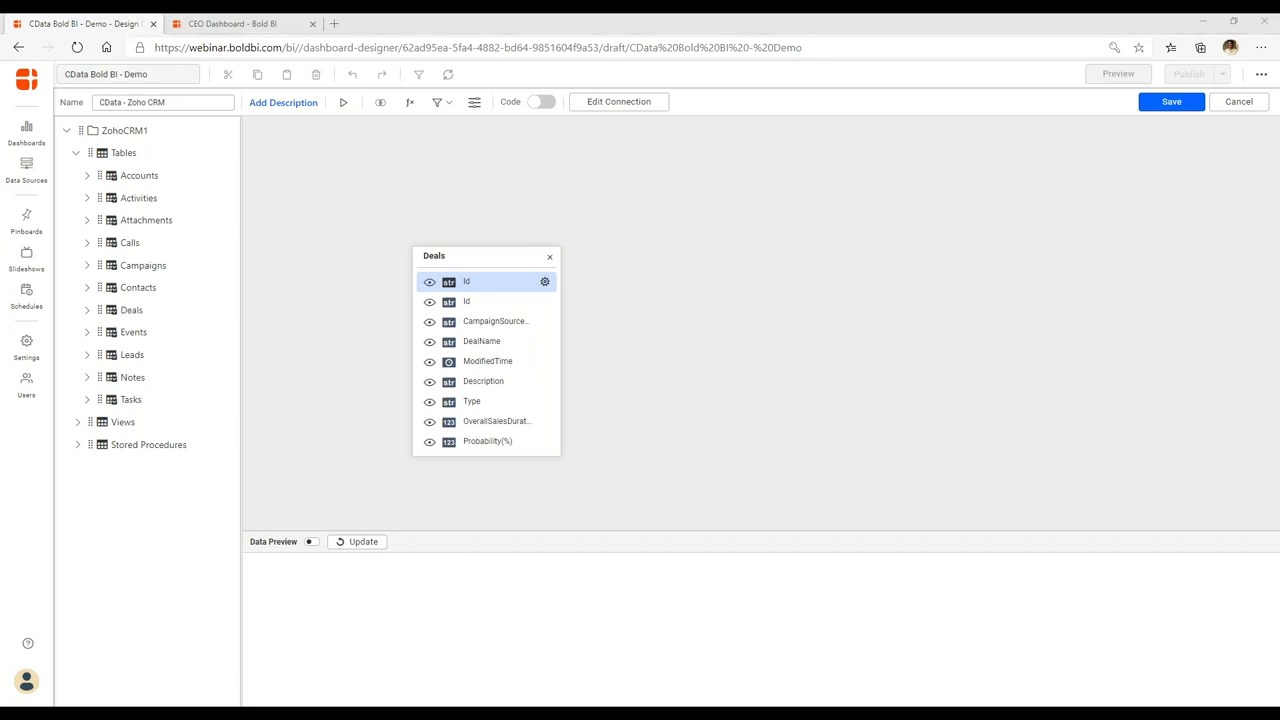
Preview the 13 Deals records and compare them with the Zoho CRM deals list in Chrome.
left_click(356, 542)
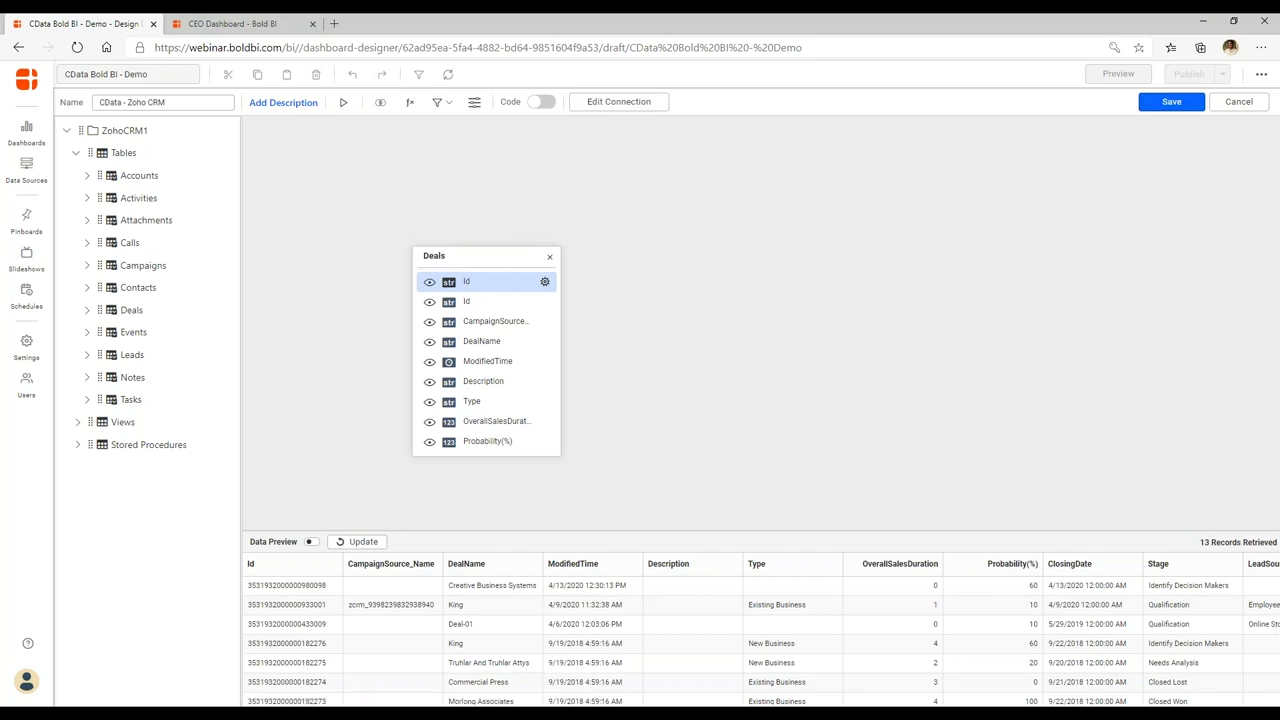
mouse_move(150, 704)
left_click(150, 665)
left_click(230, 25)
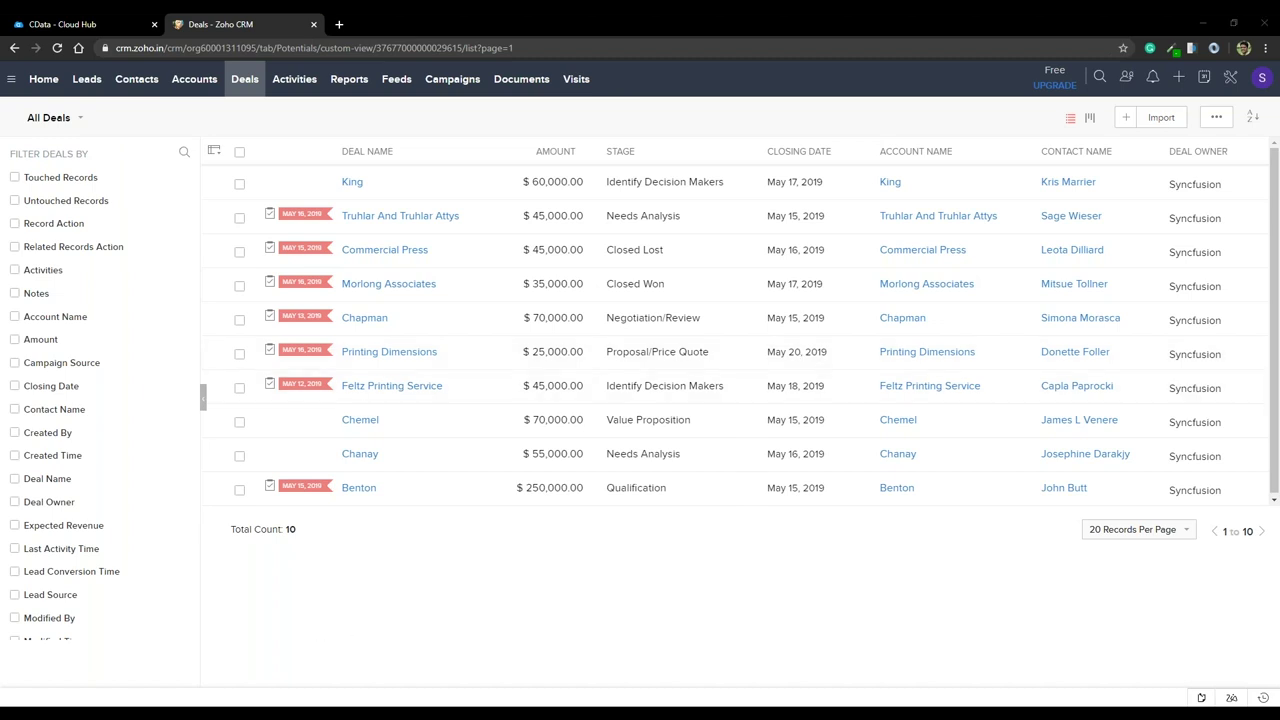
left_click(253, 702)
scroll(615, 637, "down", 2)
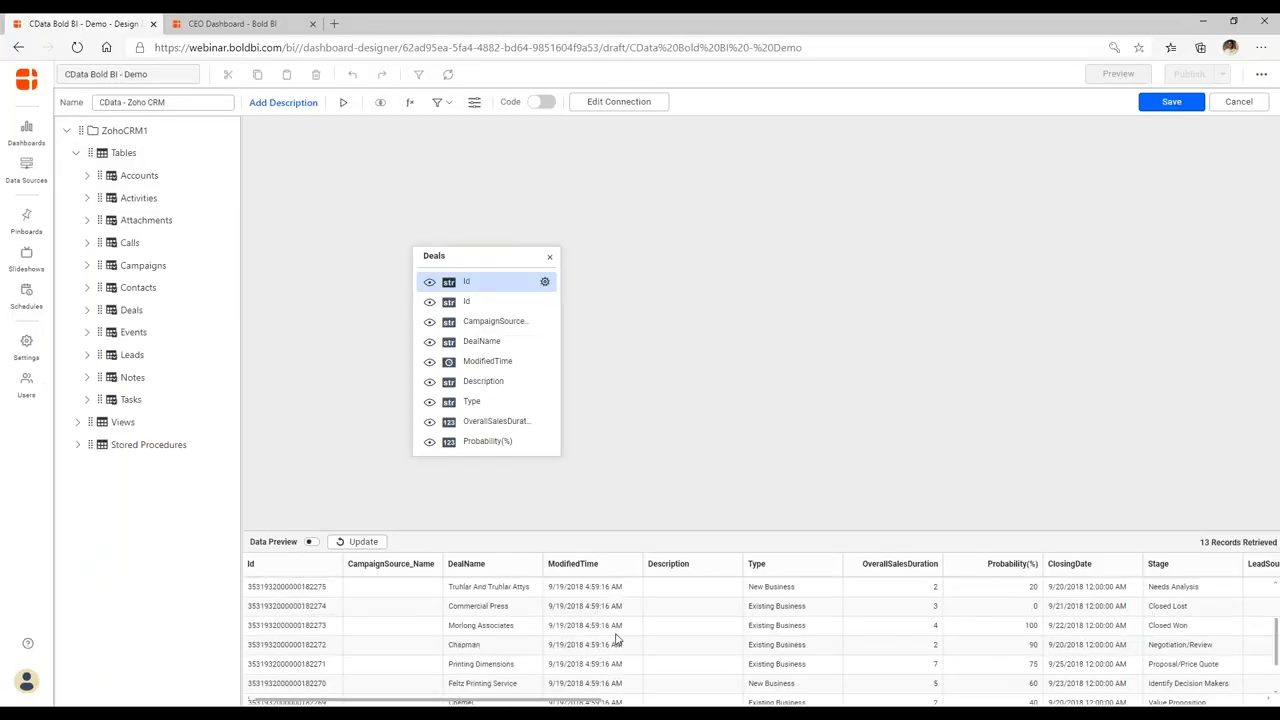
scroll(630, 620, "up", 3)
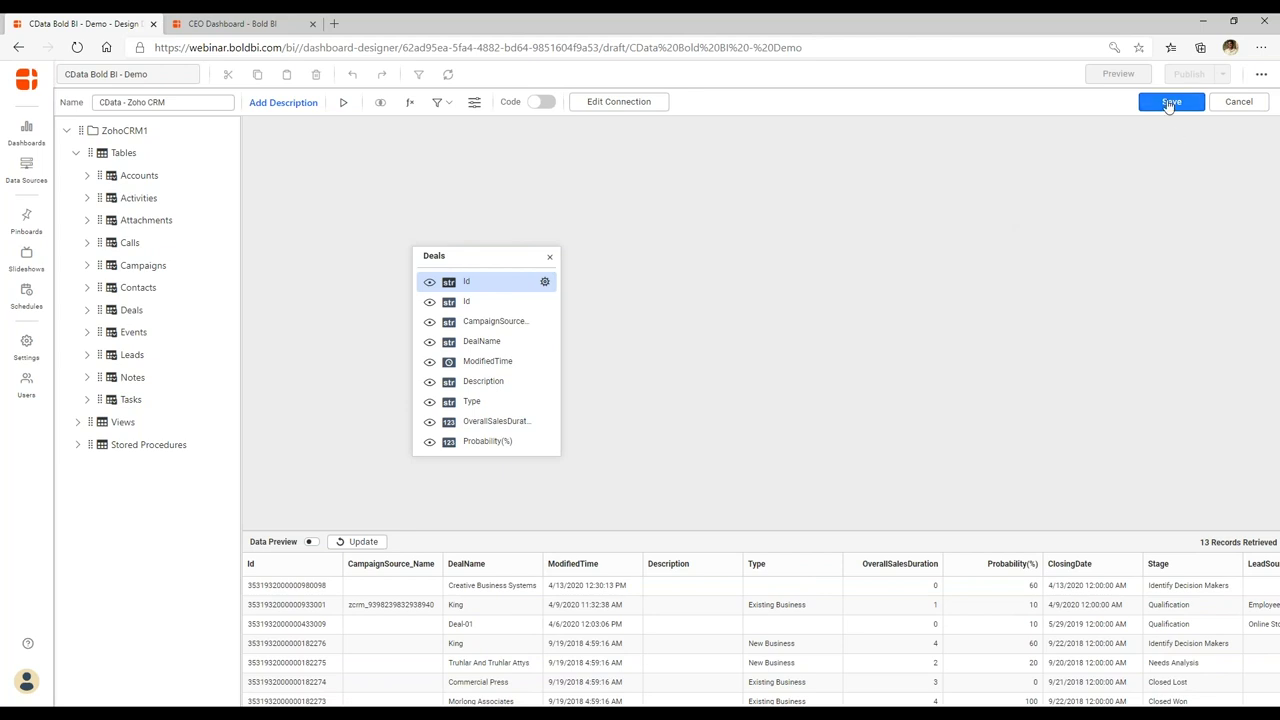
Save the CData - Zoho CRM data source and browse the Default widget panel.
left_click(1168, 103)
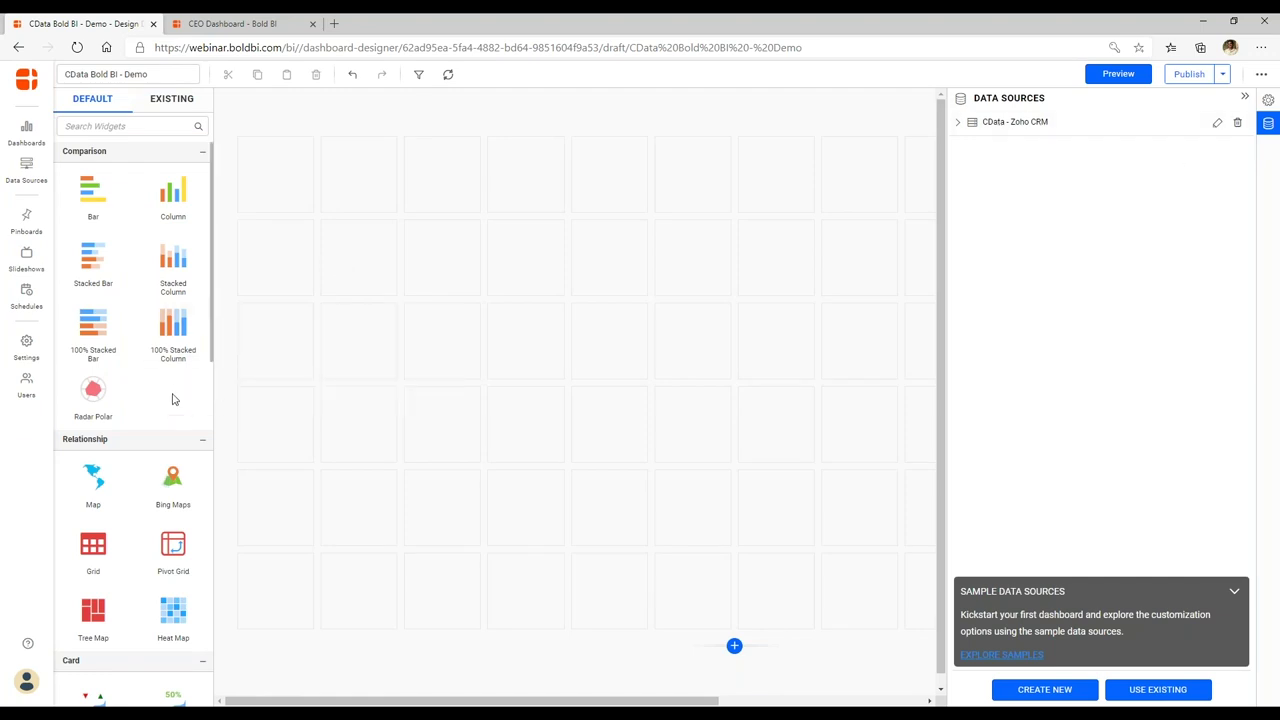
scroll(172, 392, "down", 3)
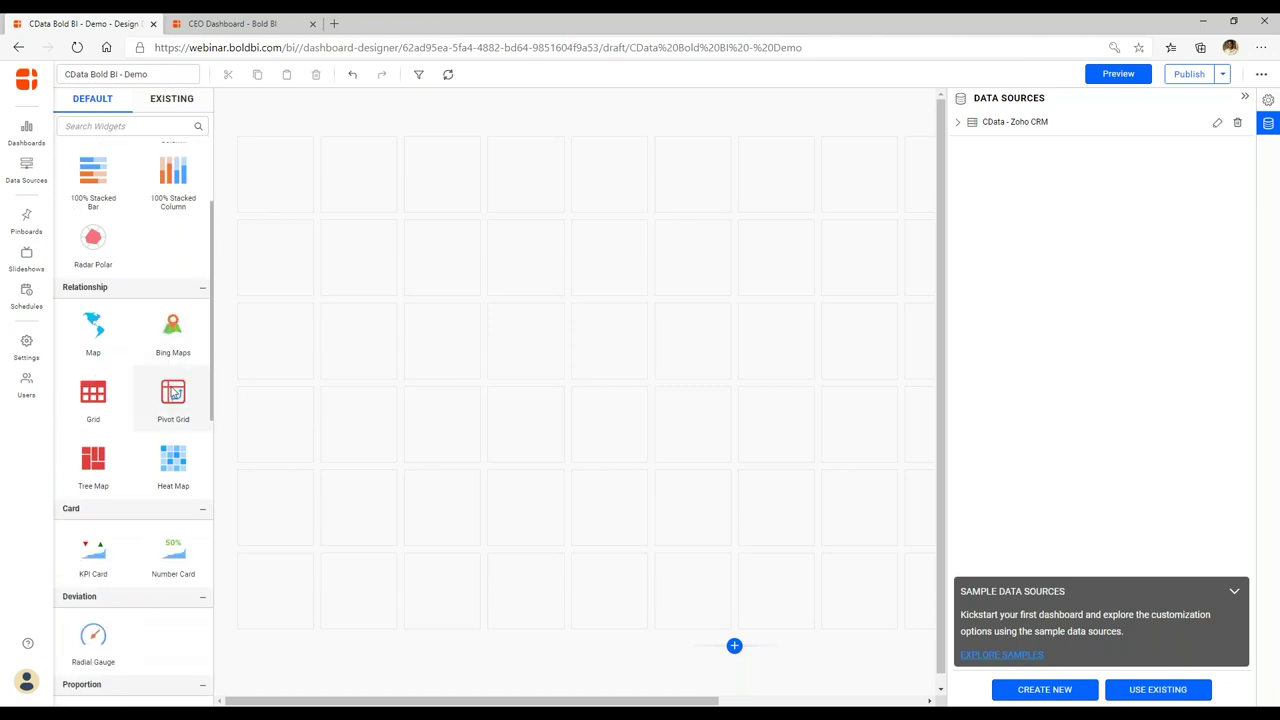
scroll(134, 377, "up", 3)
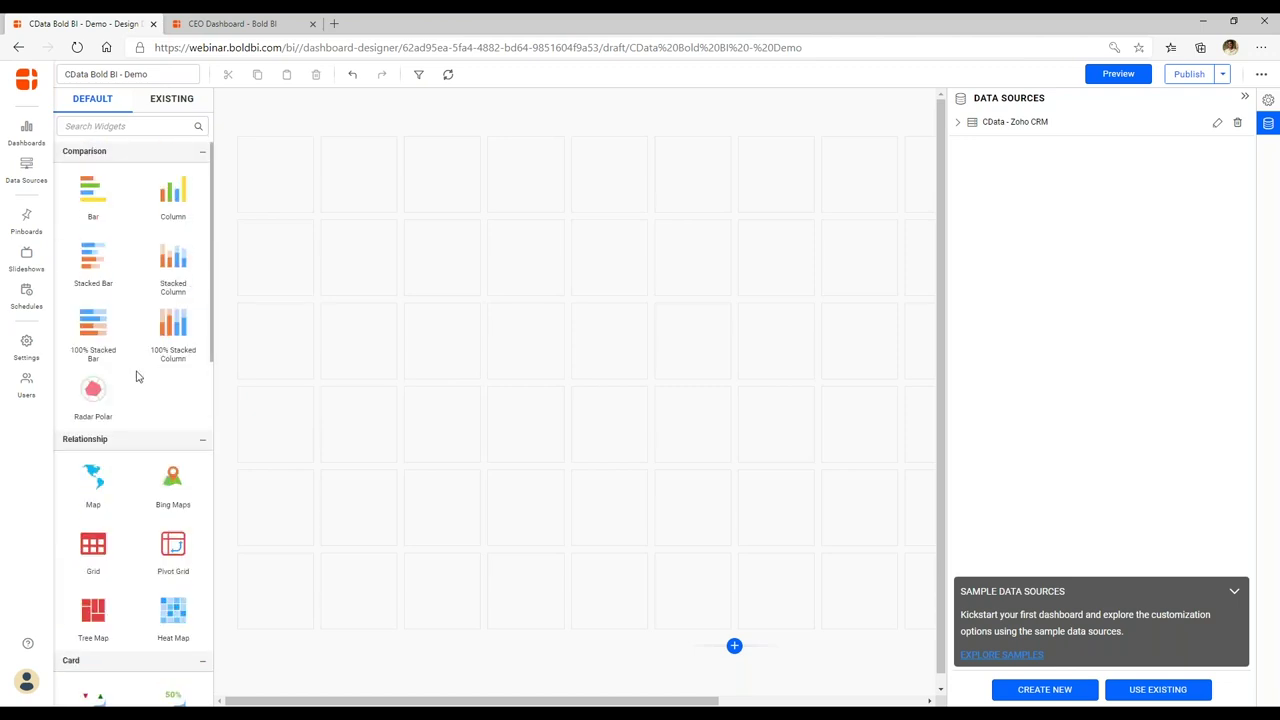
scroll(134, 377, "down", 4)
scroll(138, 378, "down", 3)
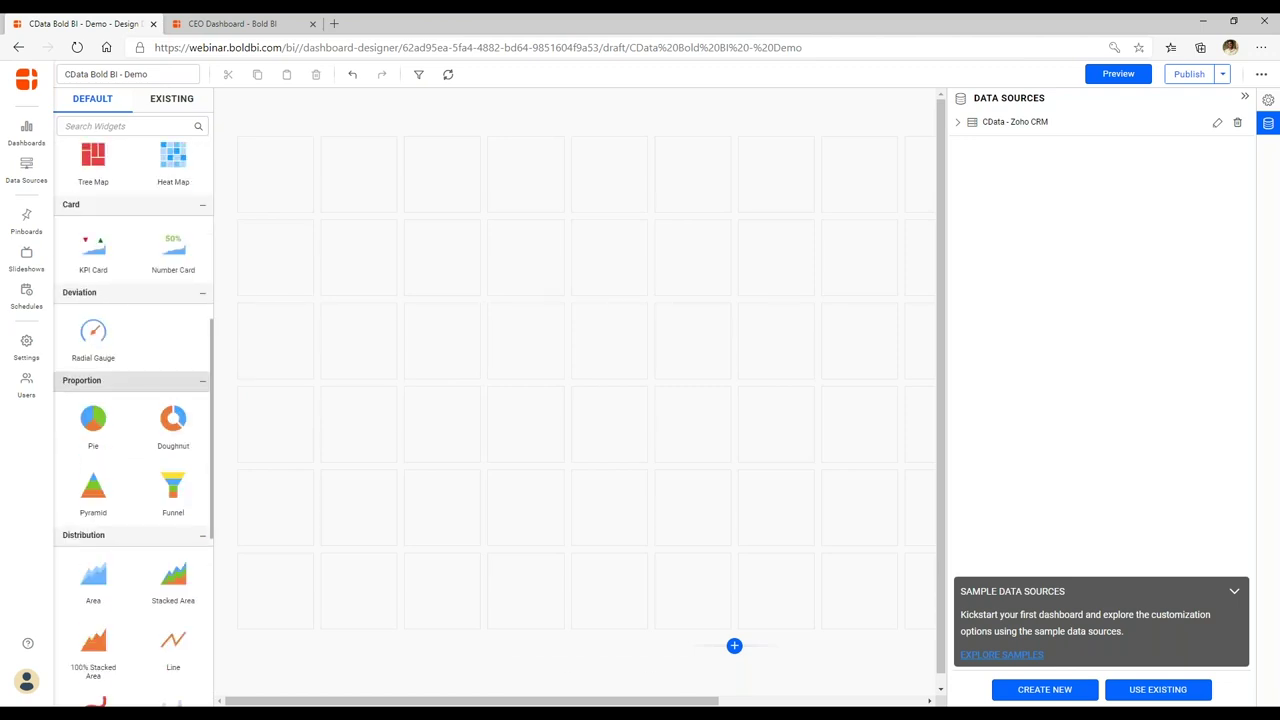
scroll(163, 457, "up", 6)
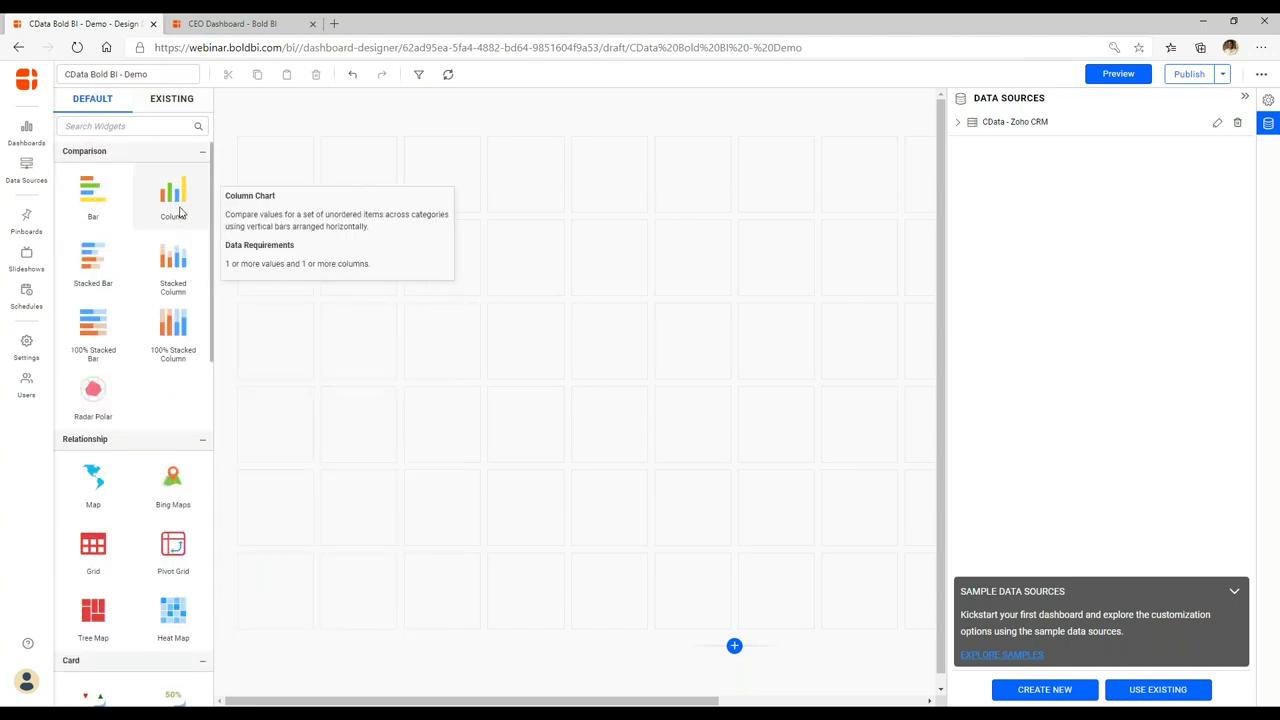
Place and resize a column chart at the top left, naming it 'Deals by Date'.
left_click_drag(180, 211, 590, 386)
left_click_drag(443, 462, 456, 370)
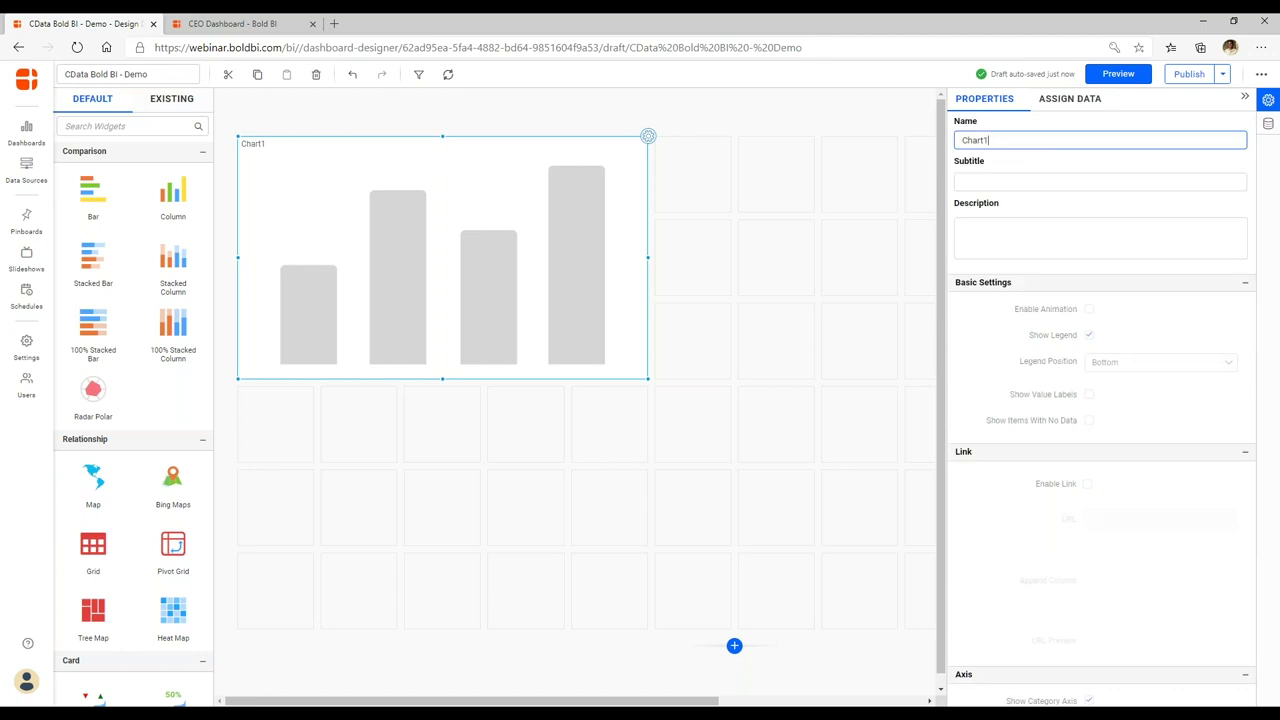
double_click(1004, 147)
type("Deals by Date")
key("Tab")
double_click(999, 140)
key("BackSpace")
key("Tab")
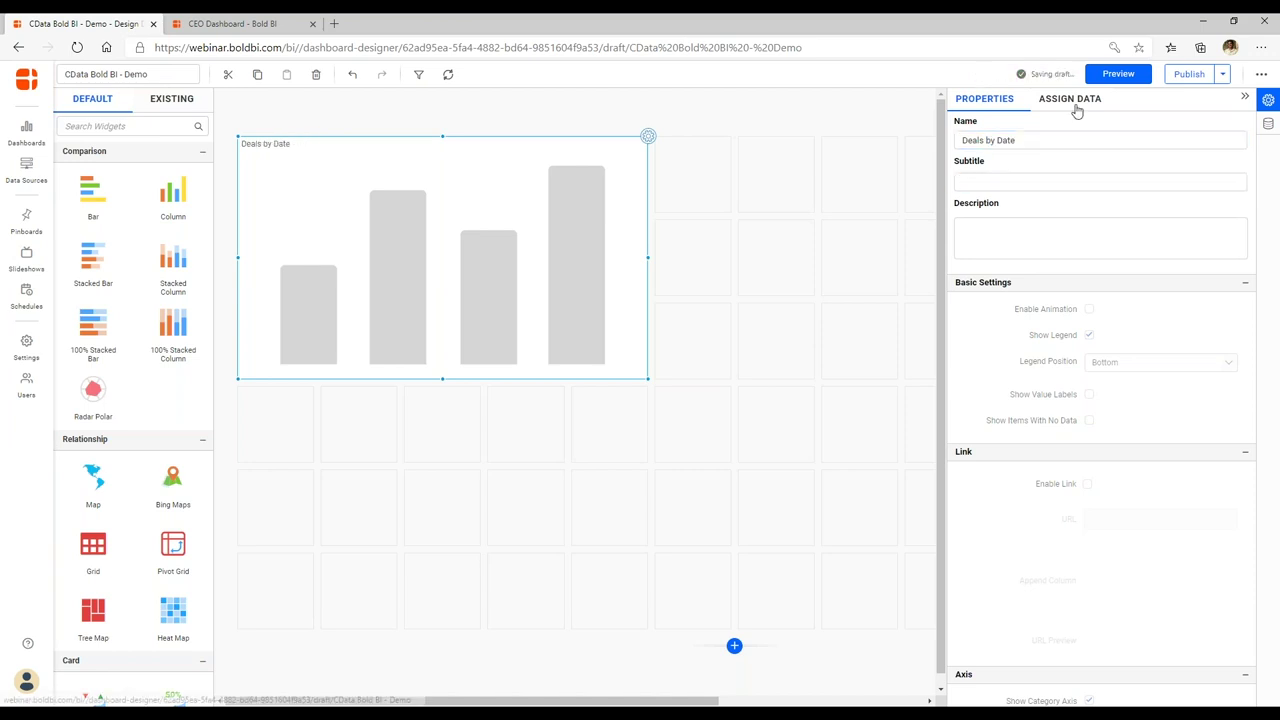
left_click(1075, 104)
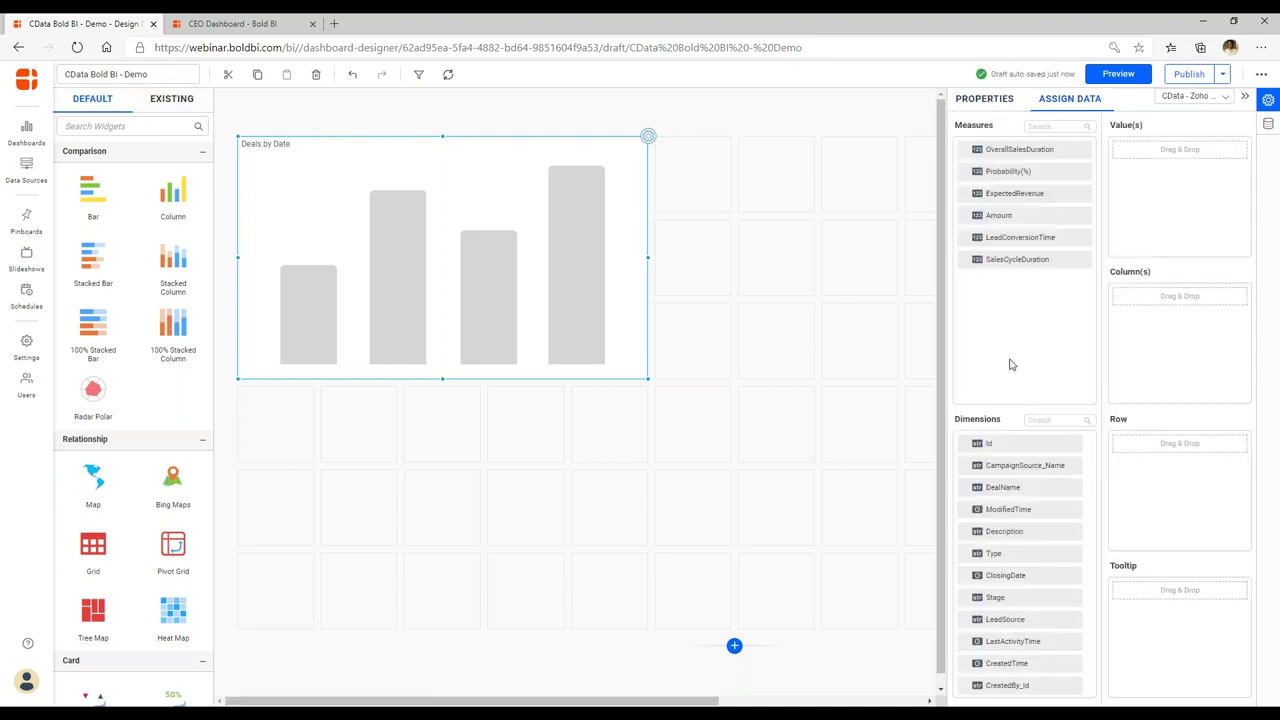
Plot Count of Id by ClosingDate year, sorted ascending by ClosingDate.
left_click_drag(1003, 446, 1143, 209)
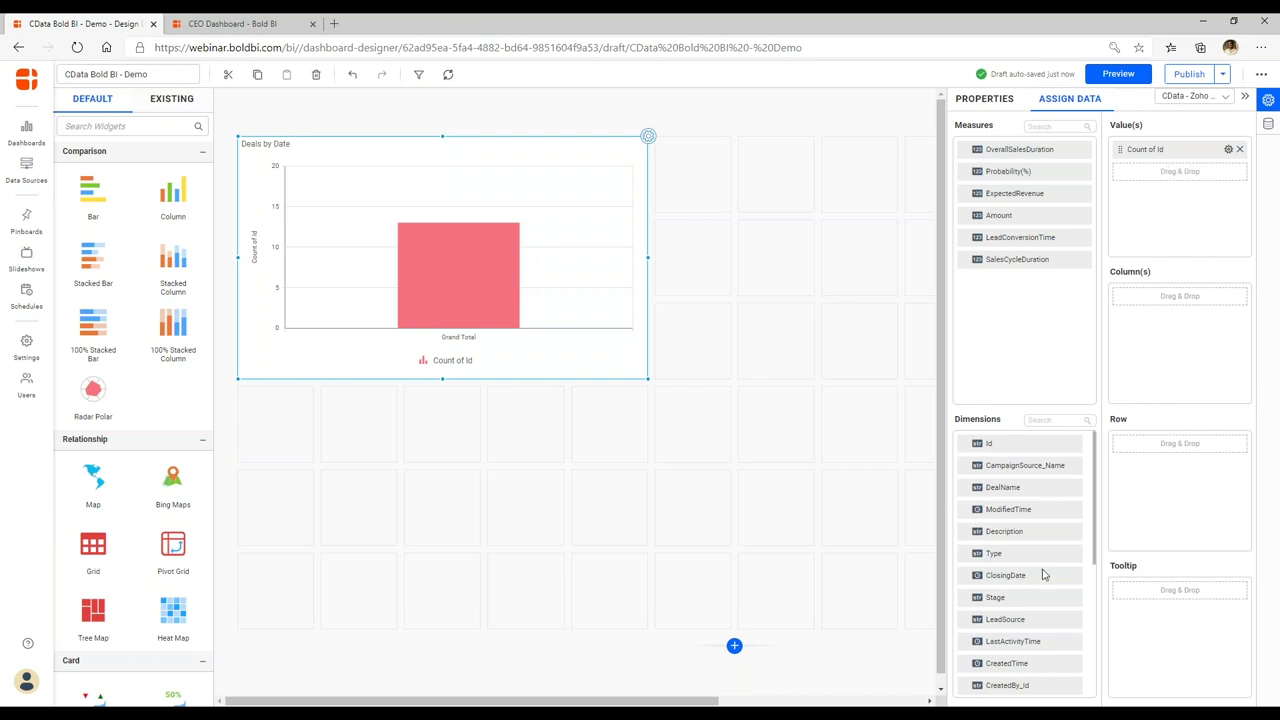
left_click_drag(1020, 580, 1134, 302)
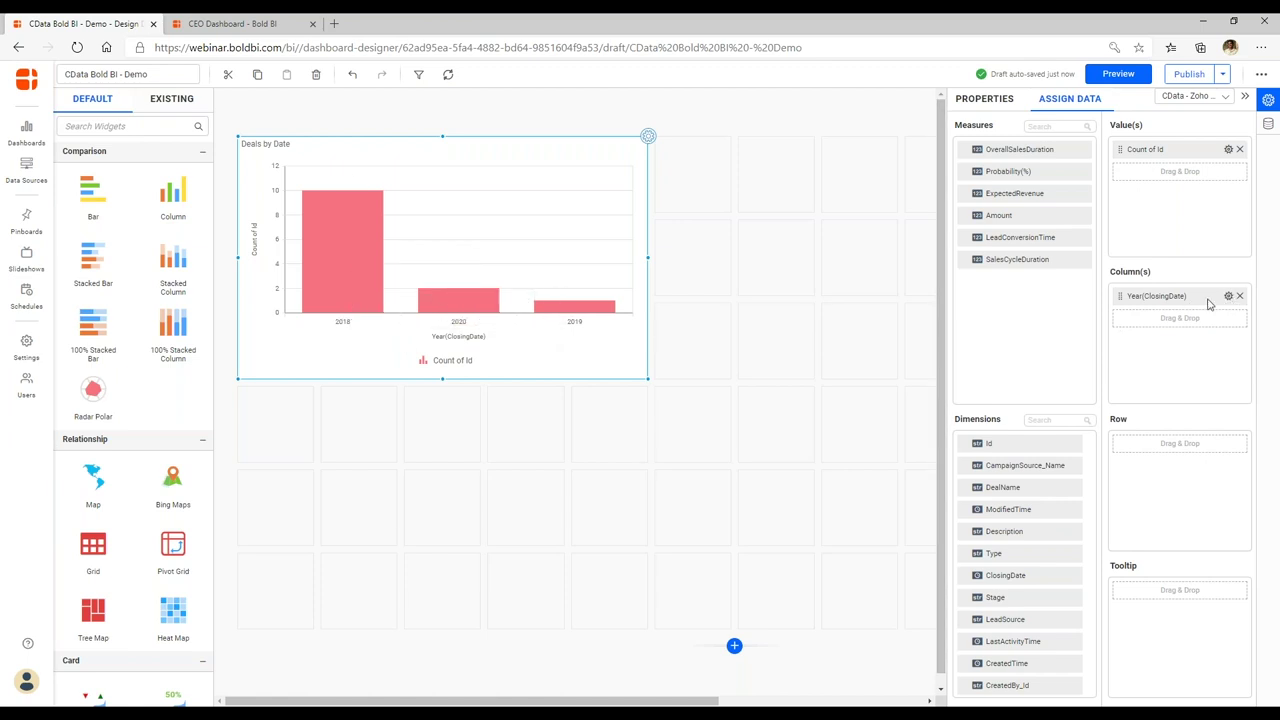
left_click(1229, 297)
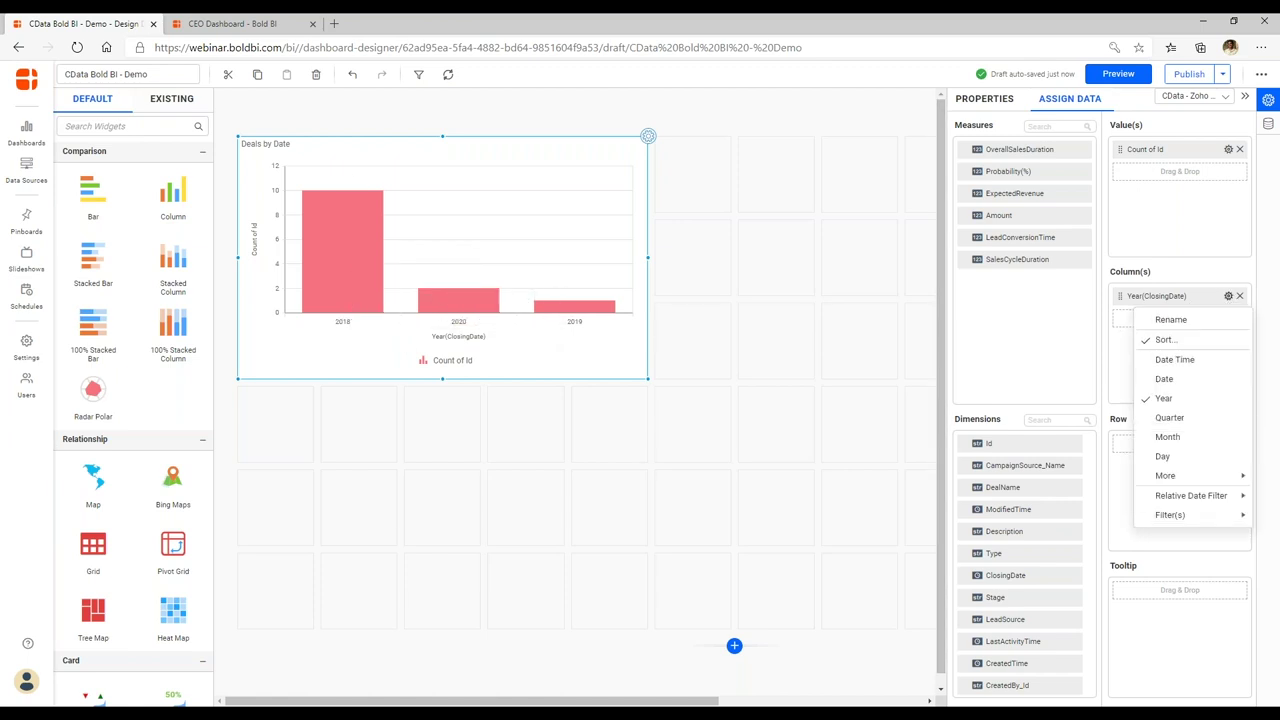
left_click(1203, 346)
left_click(545, 348)
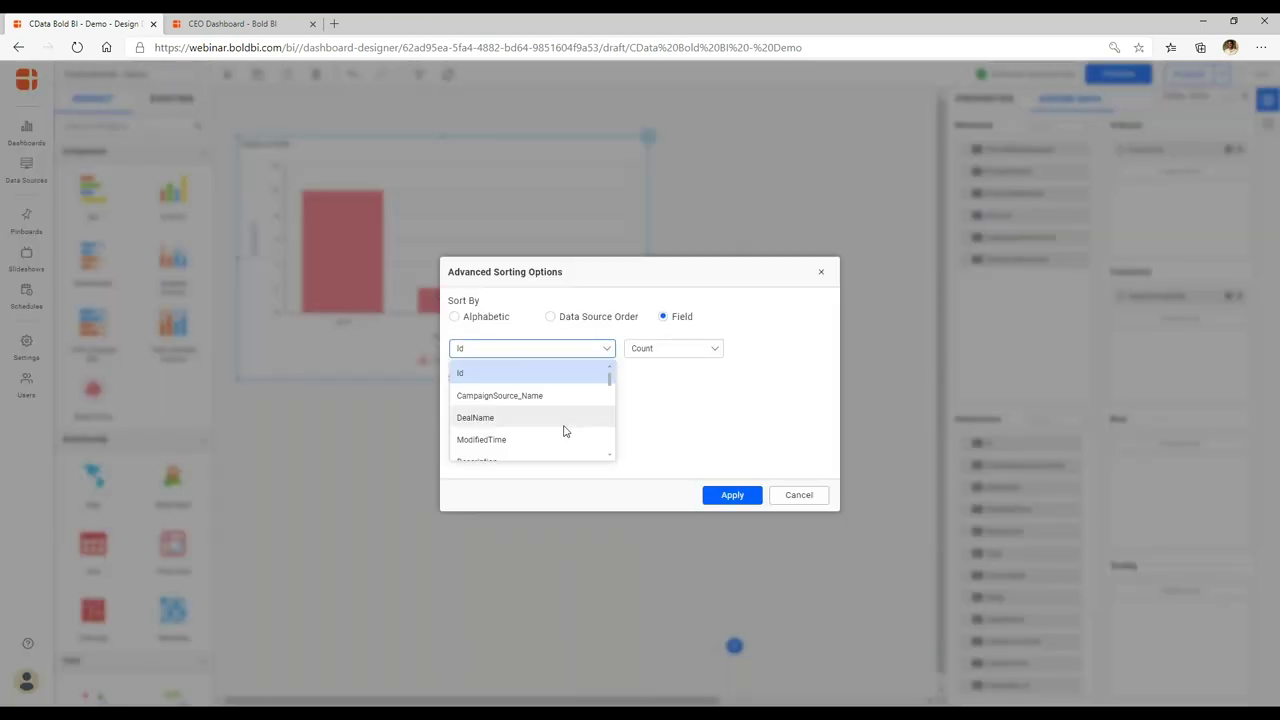
scroll(563, 428, "down", 3)
left_click(565, 433)
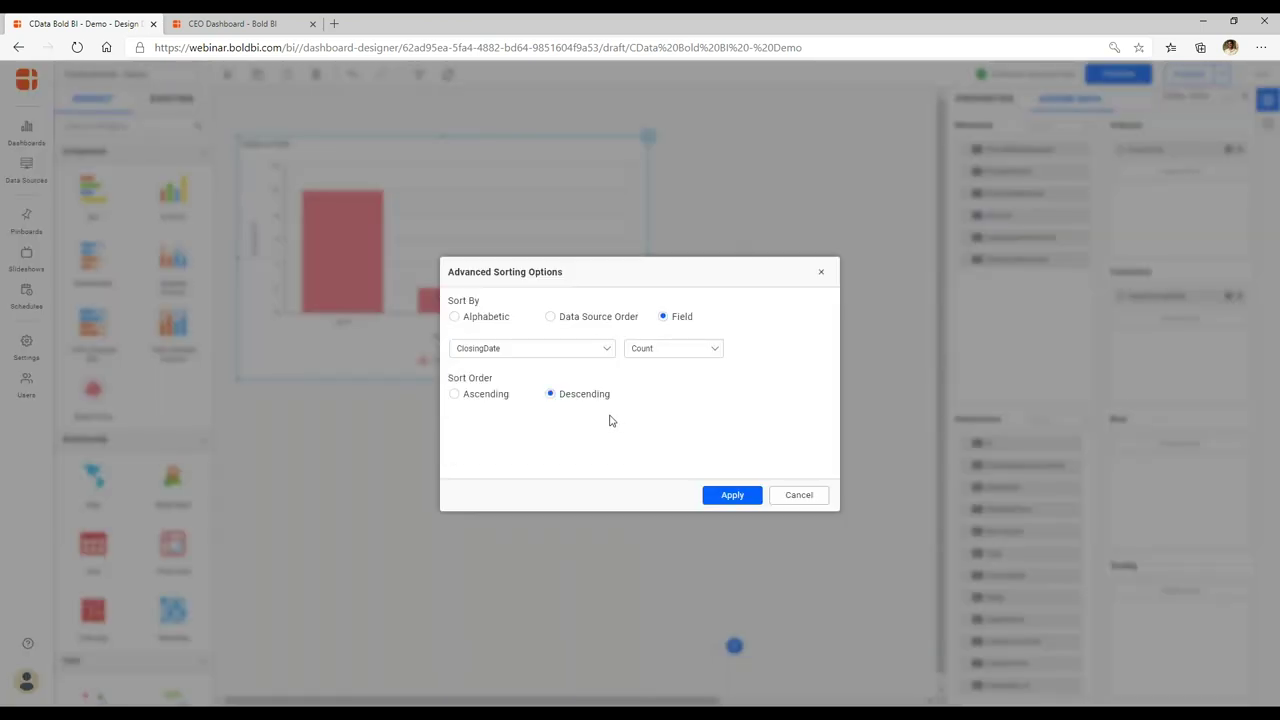
left_click(494, 396)
left_click(731, 495)
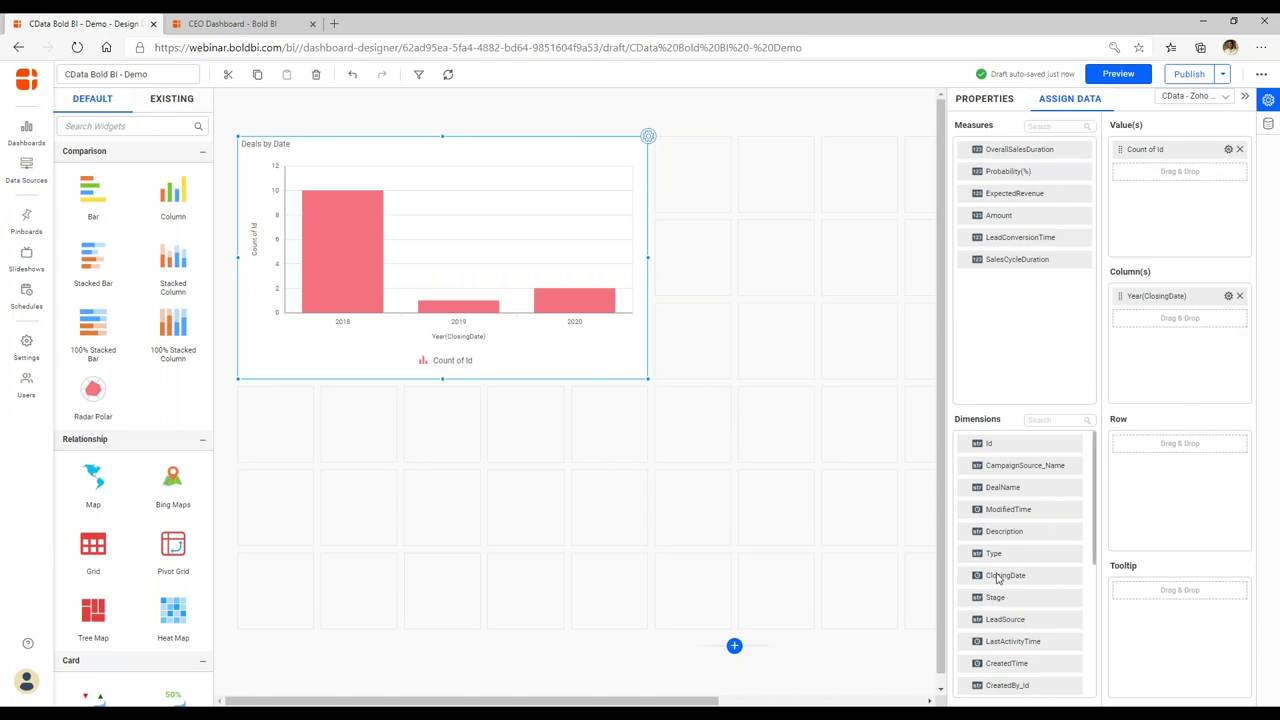
Add ClosingDate again as a second column level grouped by month.
left_click_drag(996, 583, 1130, 385)
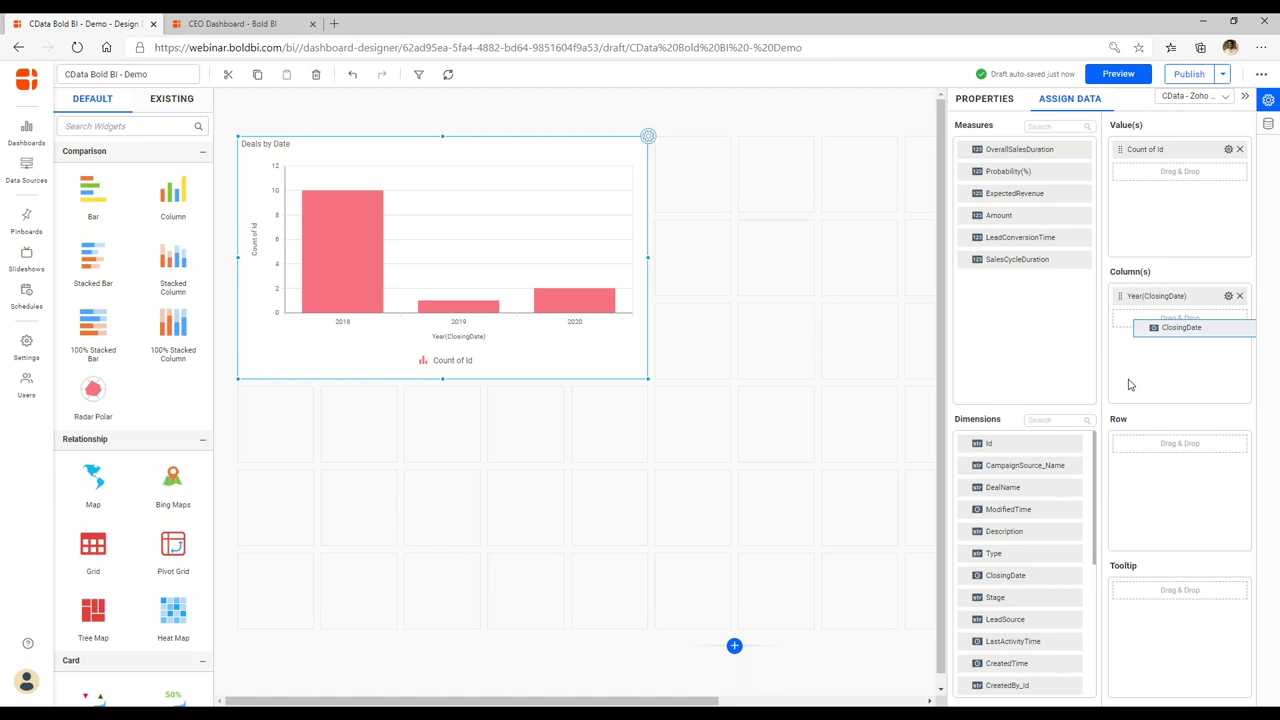
left_click_drag(1128, 385, 1130, 385)
key("Return")
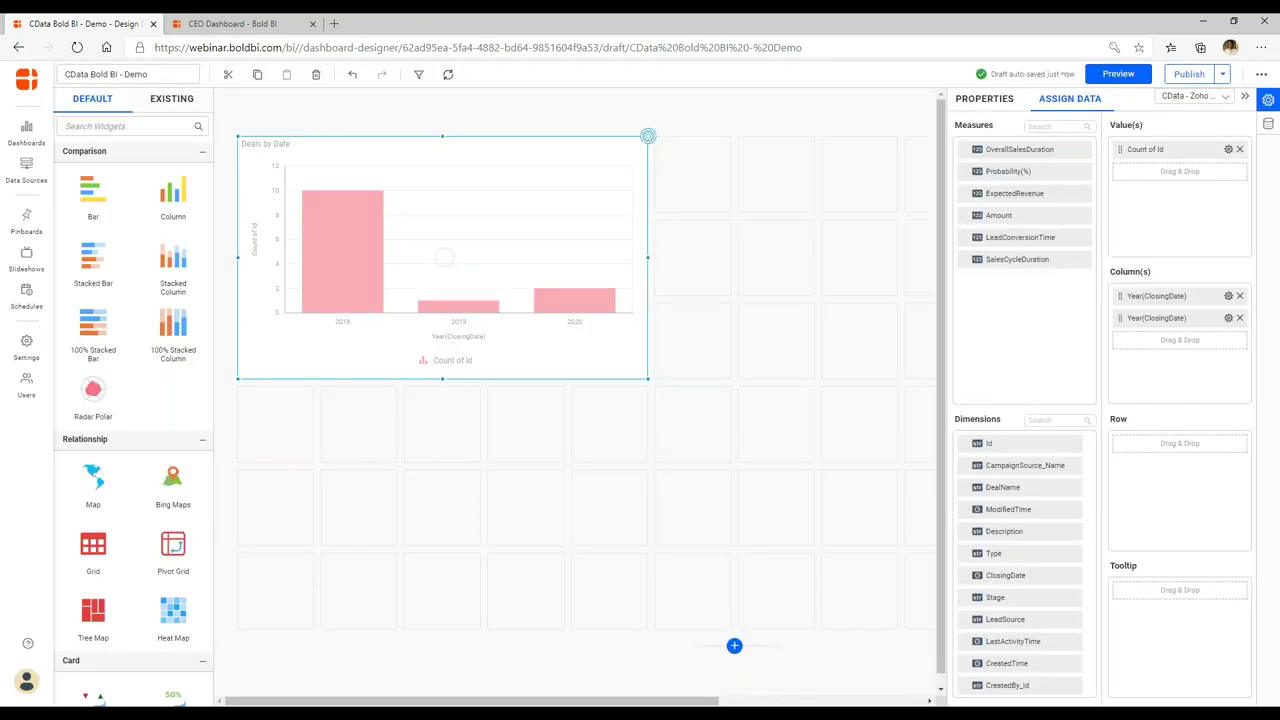
left_click(1228, 317)
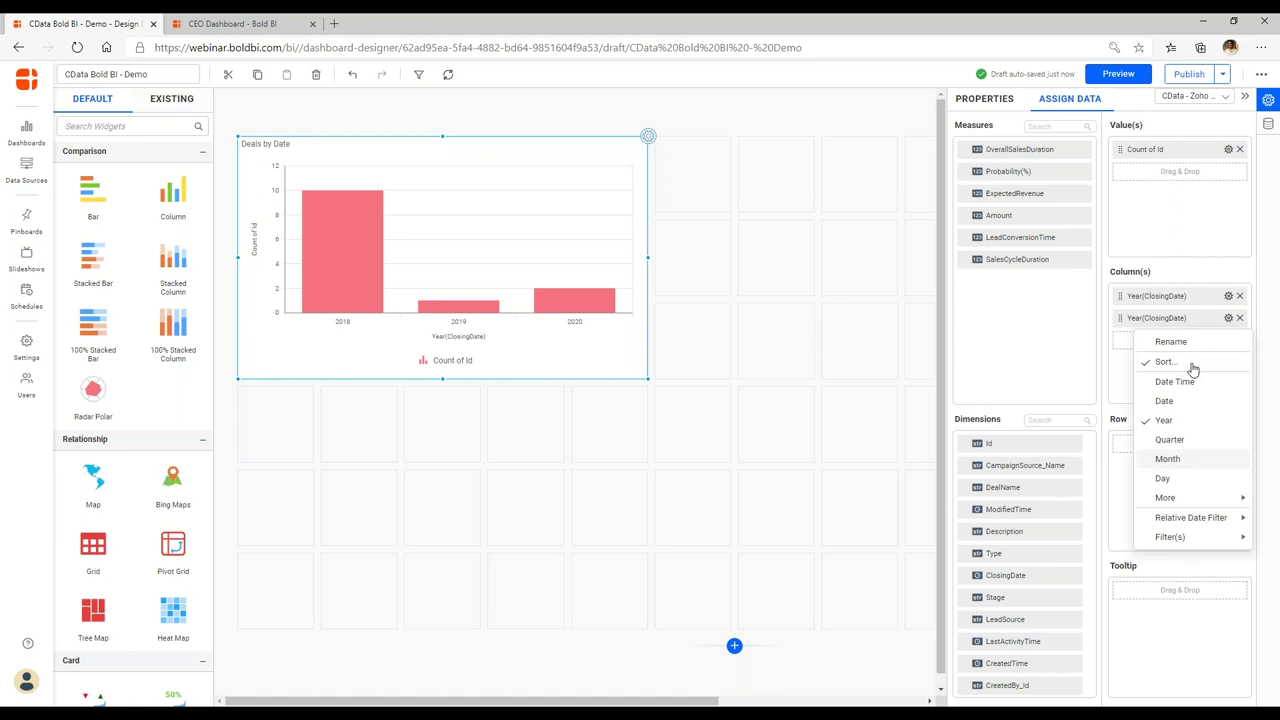
left_click(1167, 458)
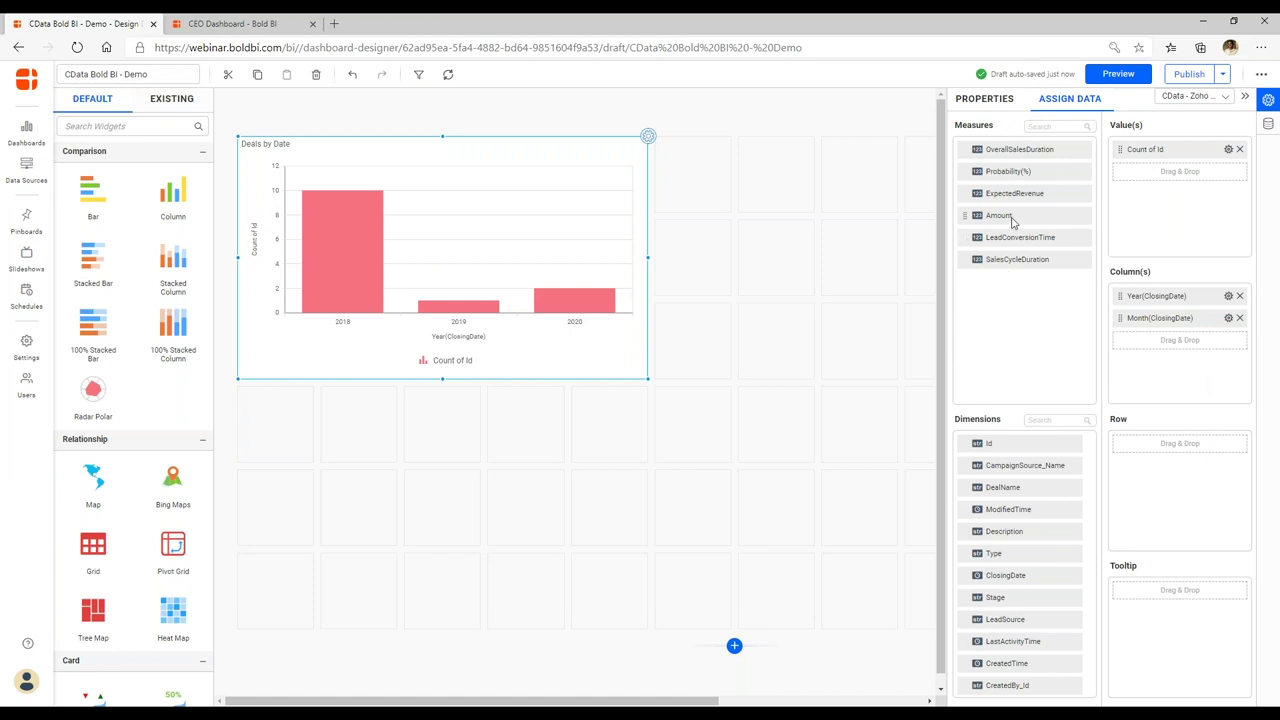
Add Sum of Amount as a second value plotted on a secondary axis.
left_click_drag(1010, 220, 1150, 183)
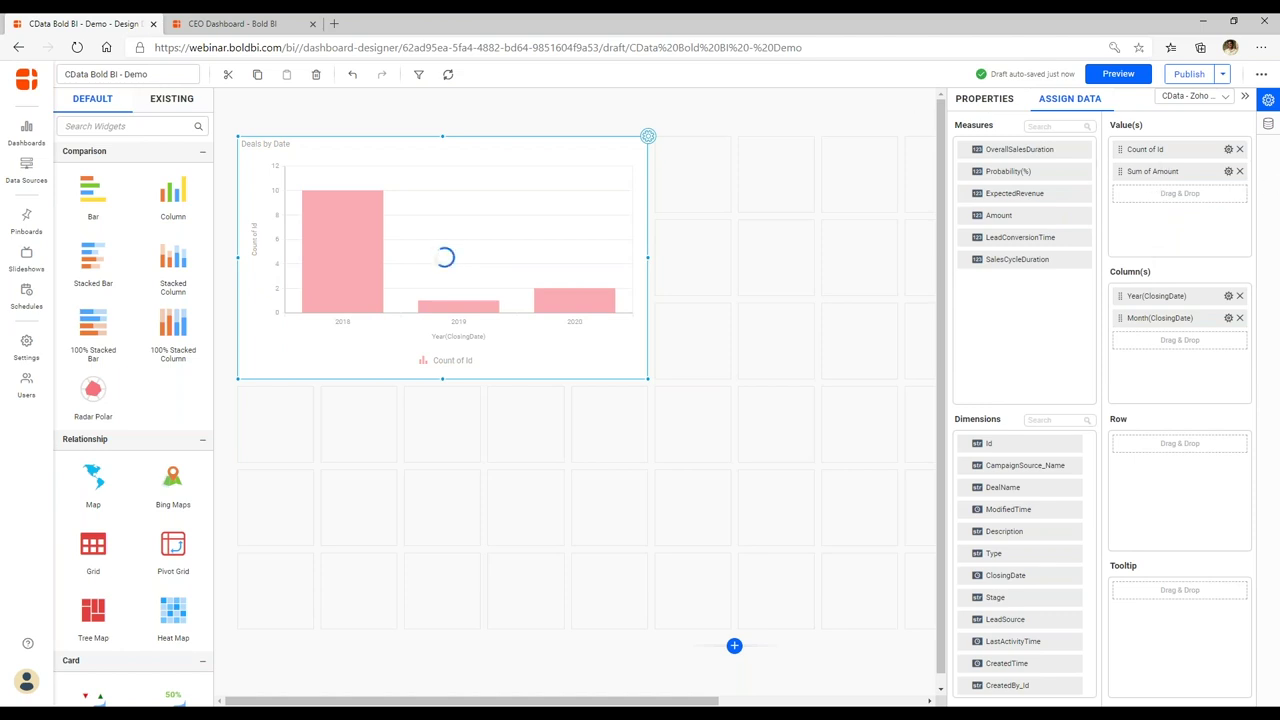
left_click(984, 98)
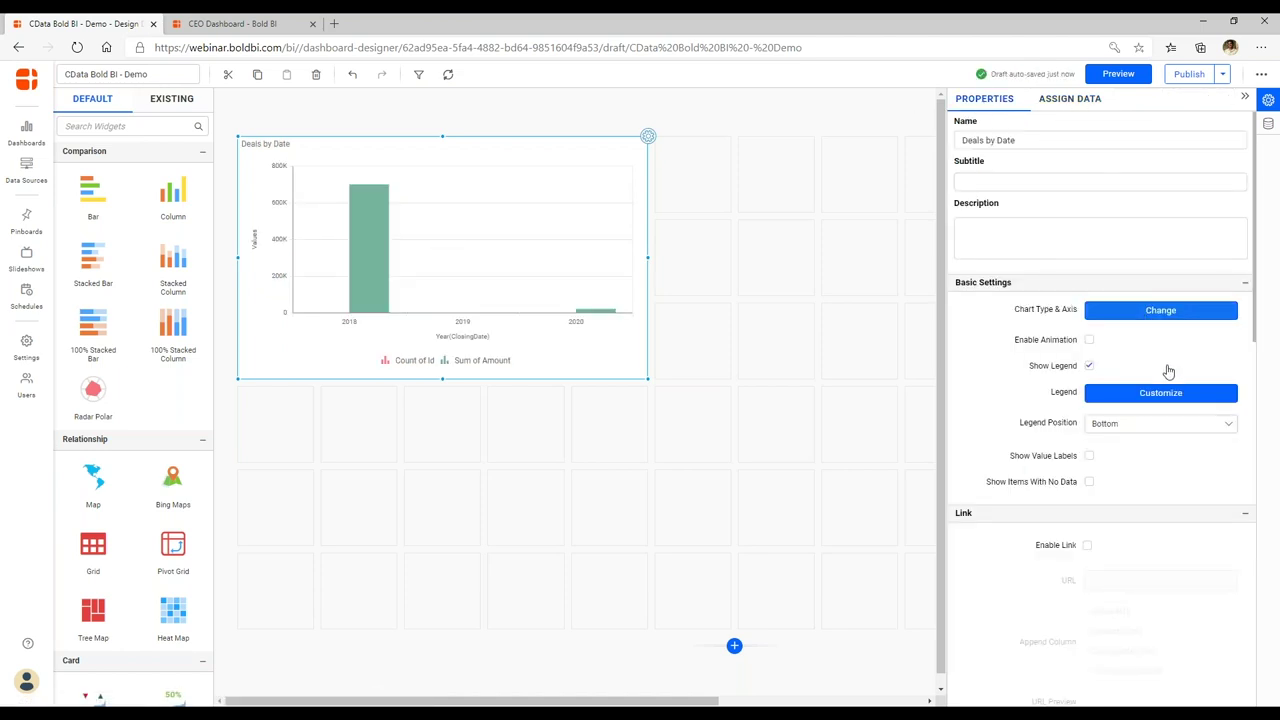
left_click(1160, 310)
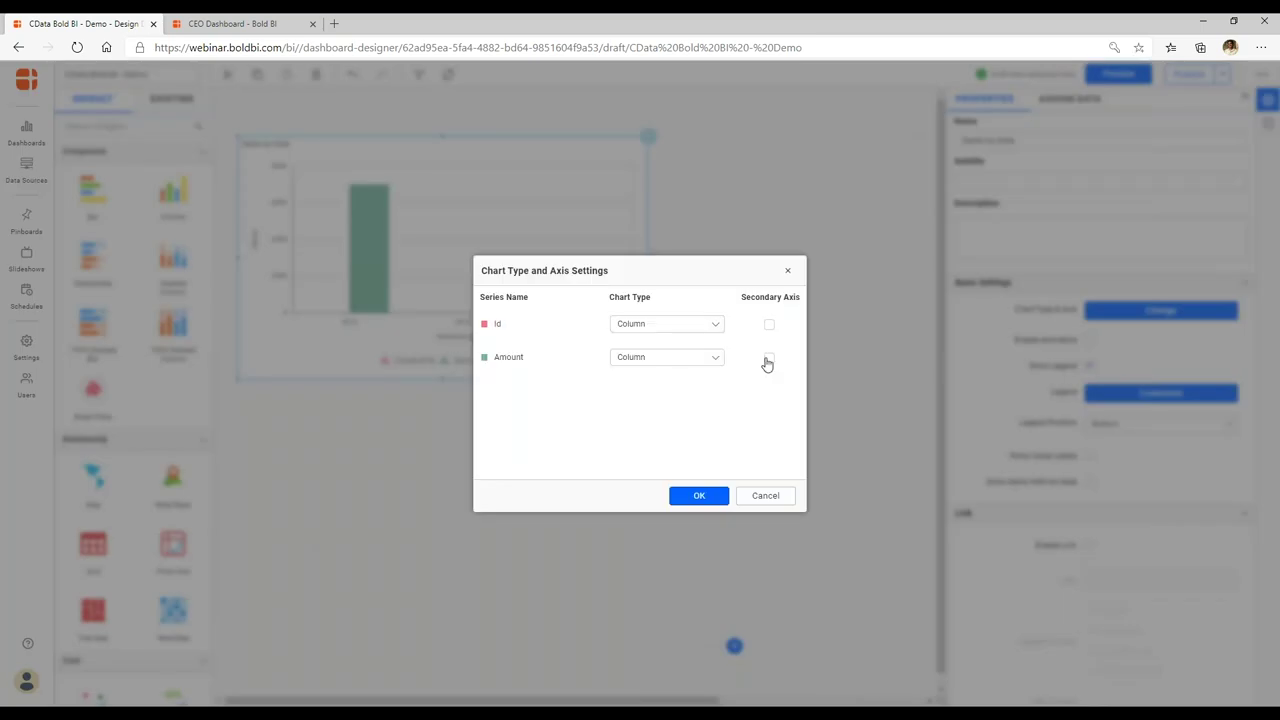
left_click(768, 358)
left_click(690, 357)
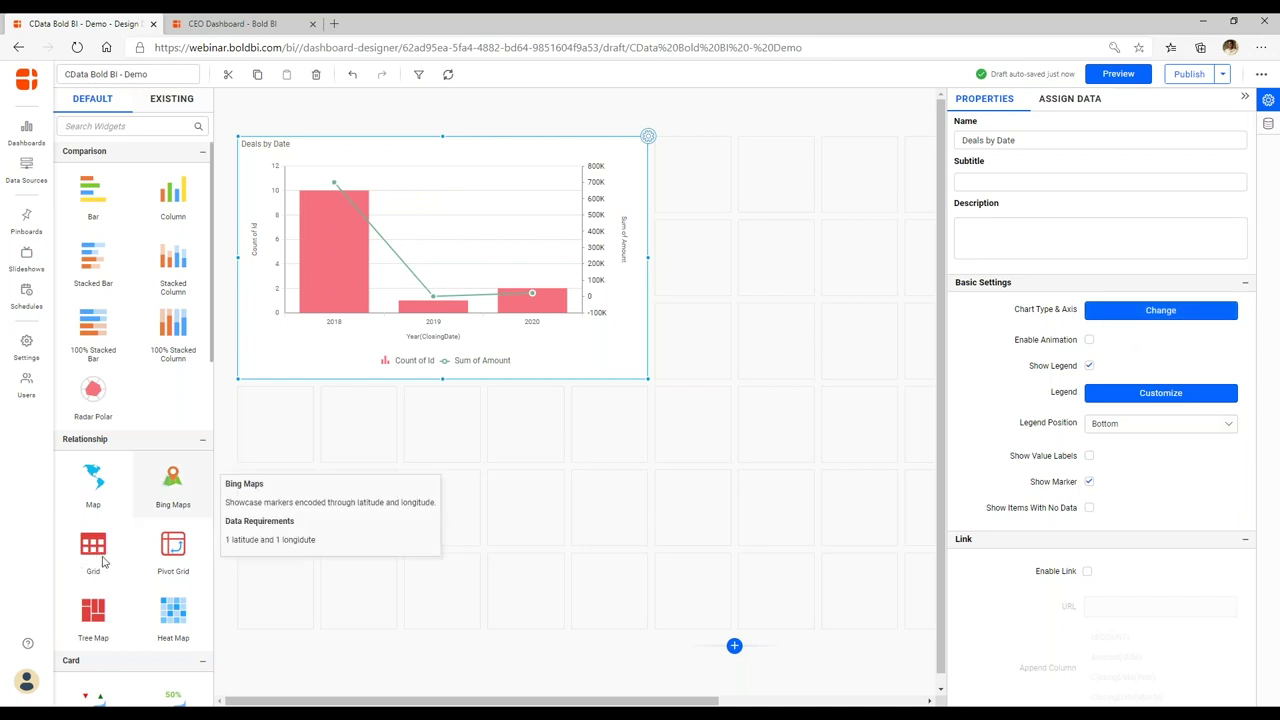
Add a grid widget below the chart and name it 'Deals'.
left_click_drag(93, 548, 646, 626)
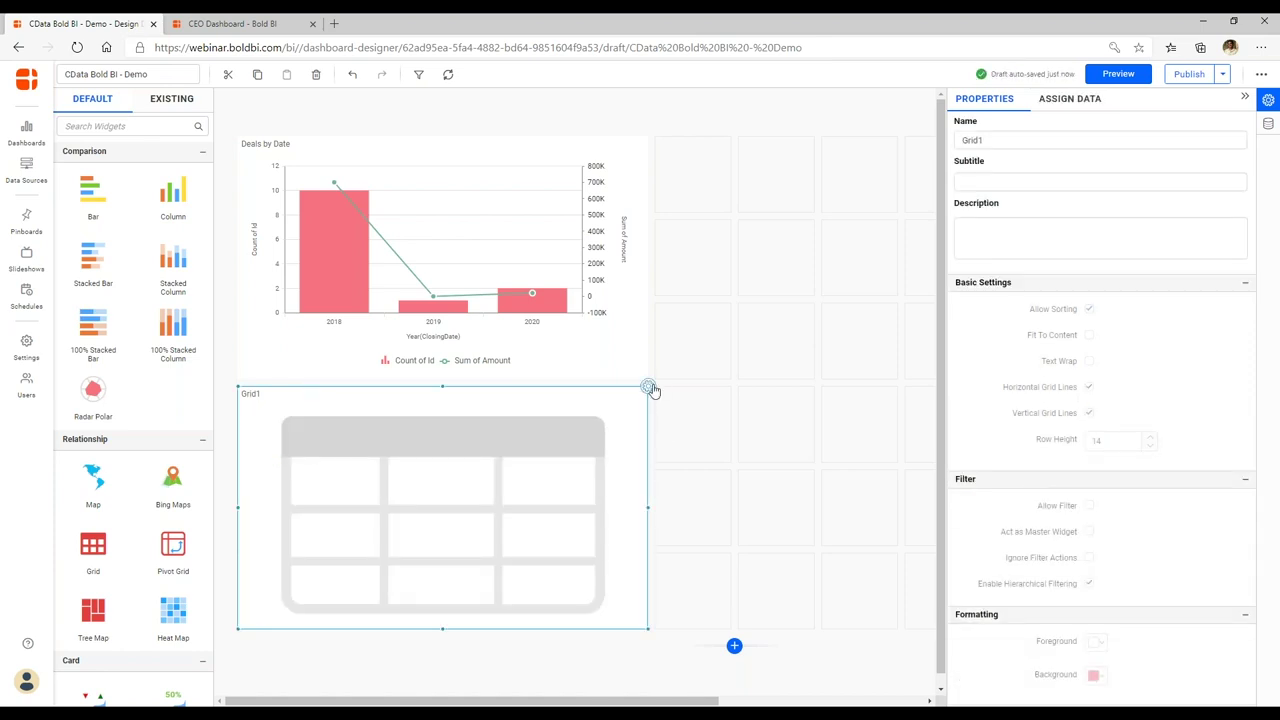
left_click(1002, 140)
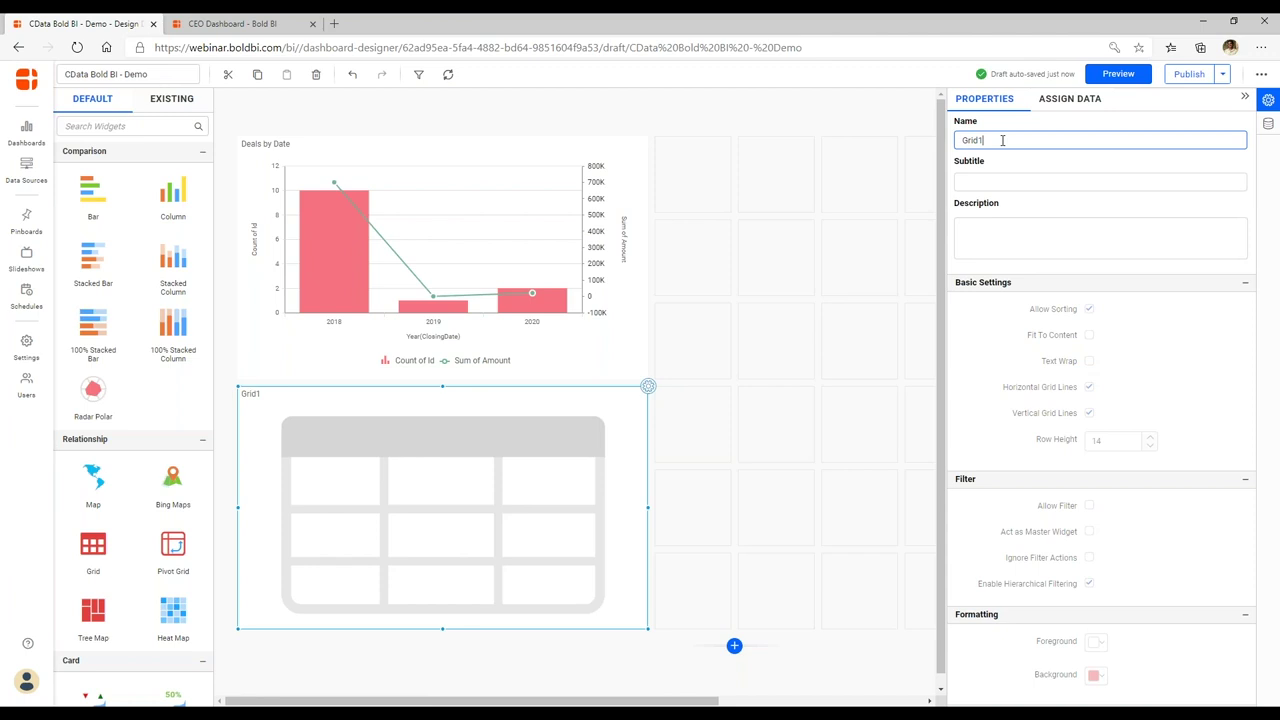
key("ctrl+a")
type("Deals")
key("Tab")
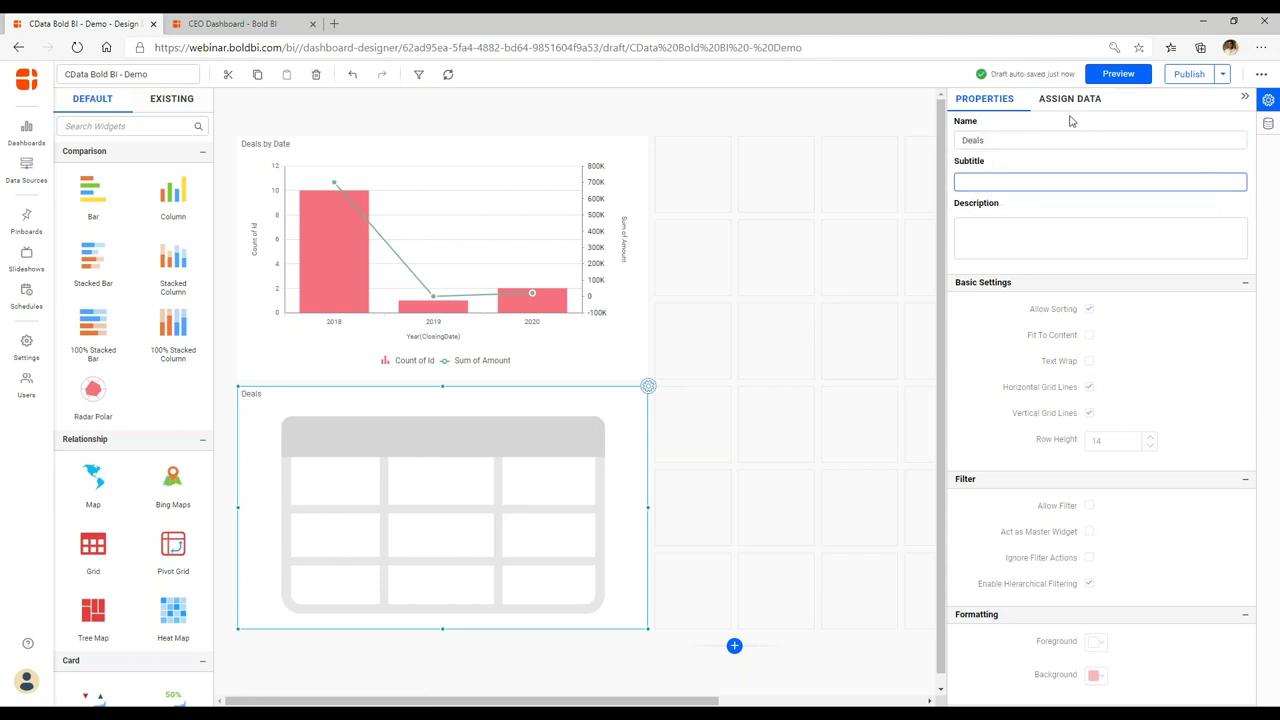
Assign DealName, Amount and ClosingDate as grid columns, showing full dates for ClosingDate.
left_click(1069, 99)
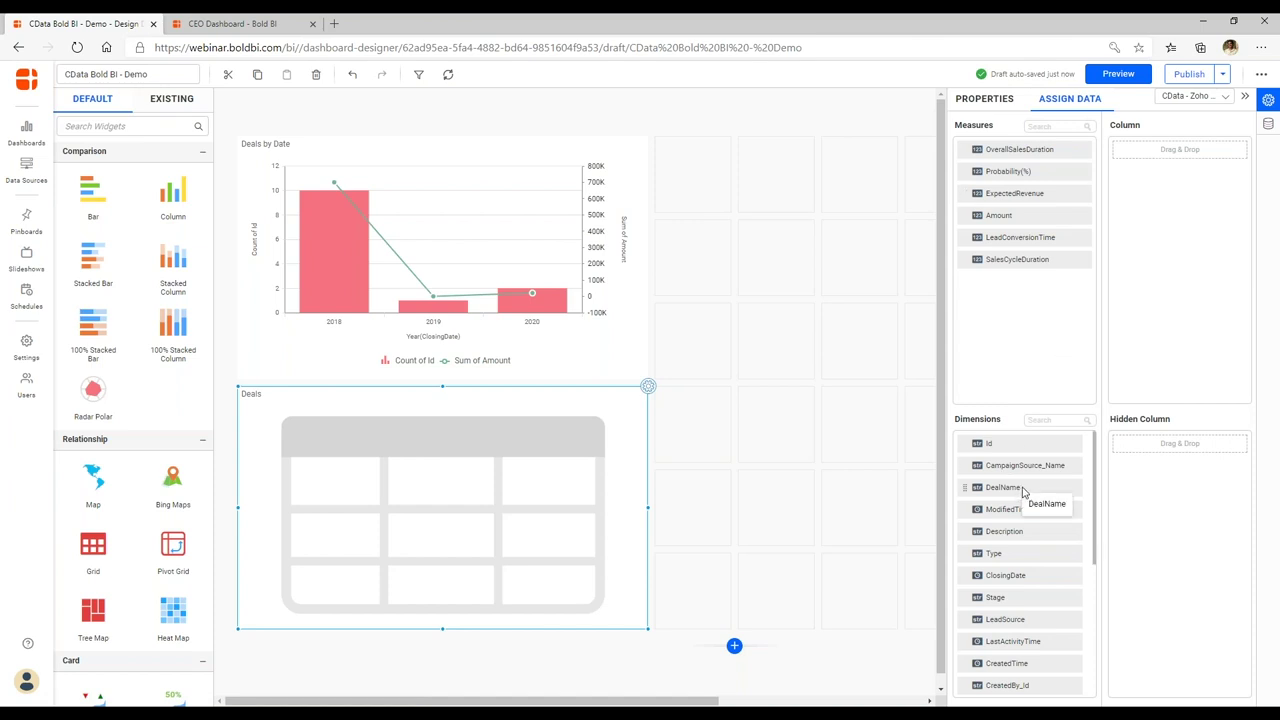
left_click_drag(1022, 490, 1140, 165)
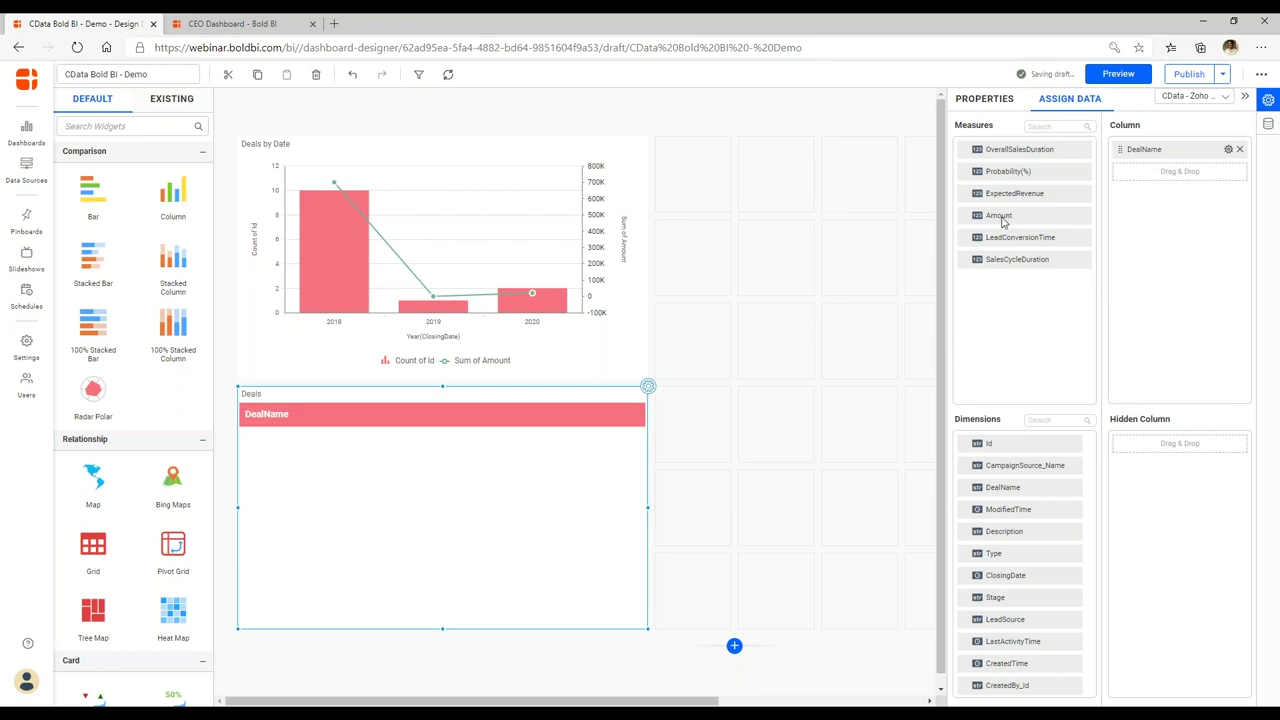
left_click_drag(1000, 218, 1142, 205)
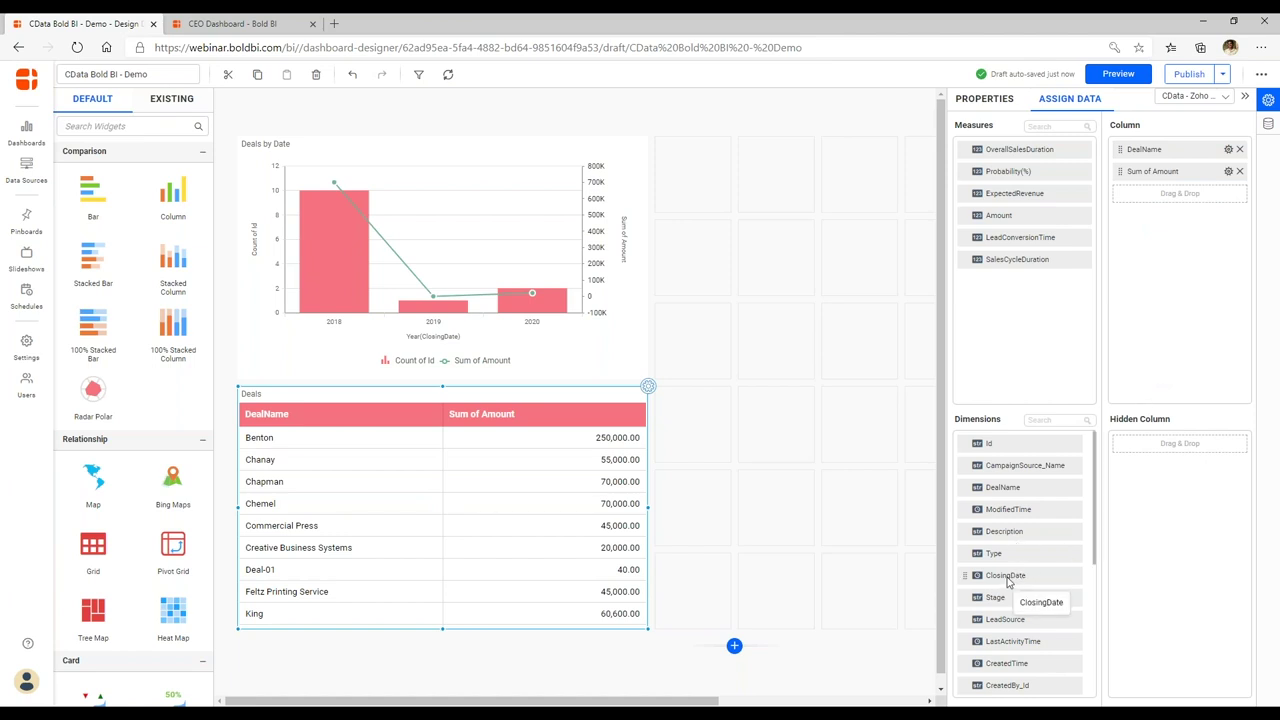
left_click_drag(1008, 583, 1157, 394)
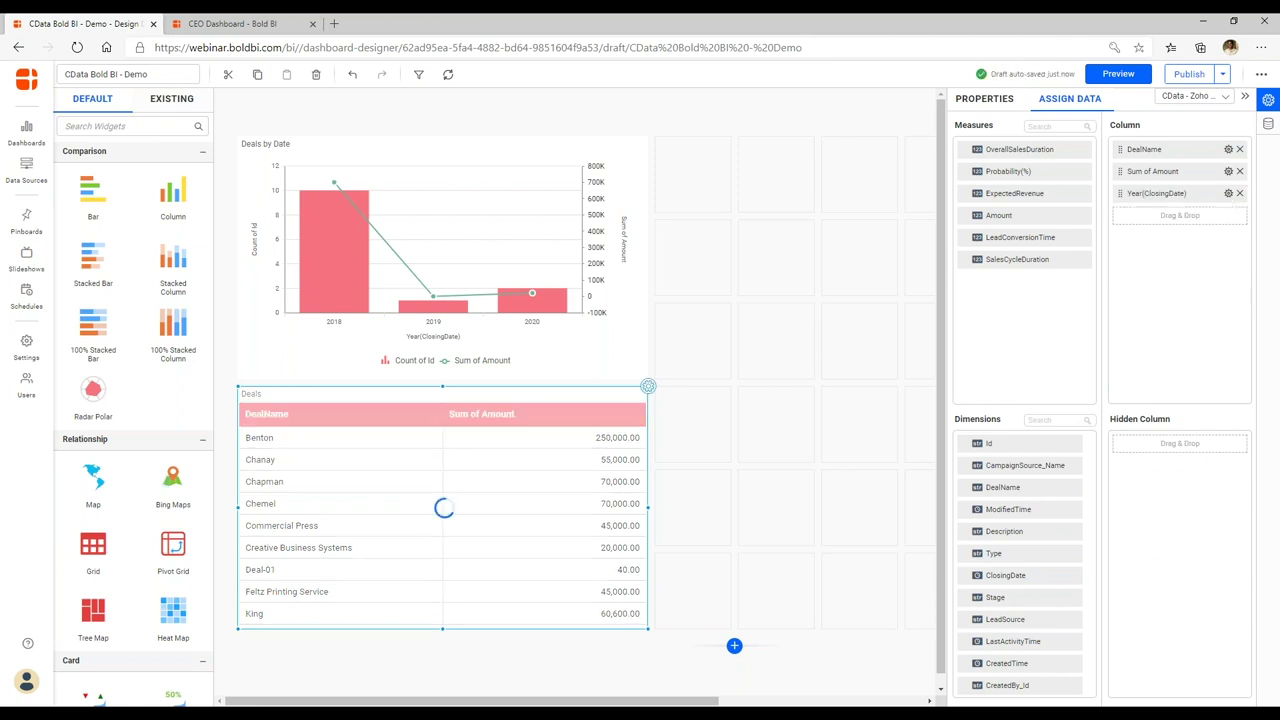
left_click(1228, 193)
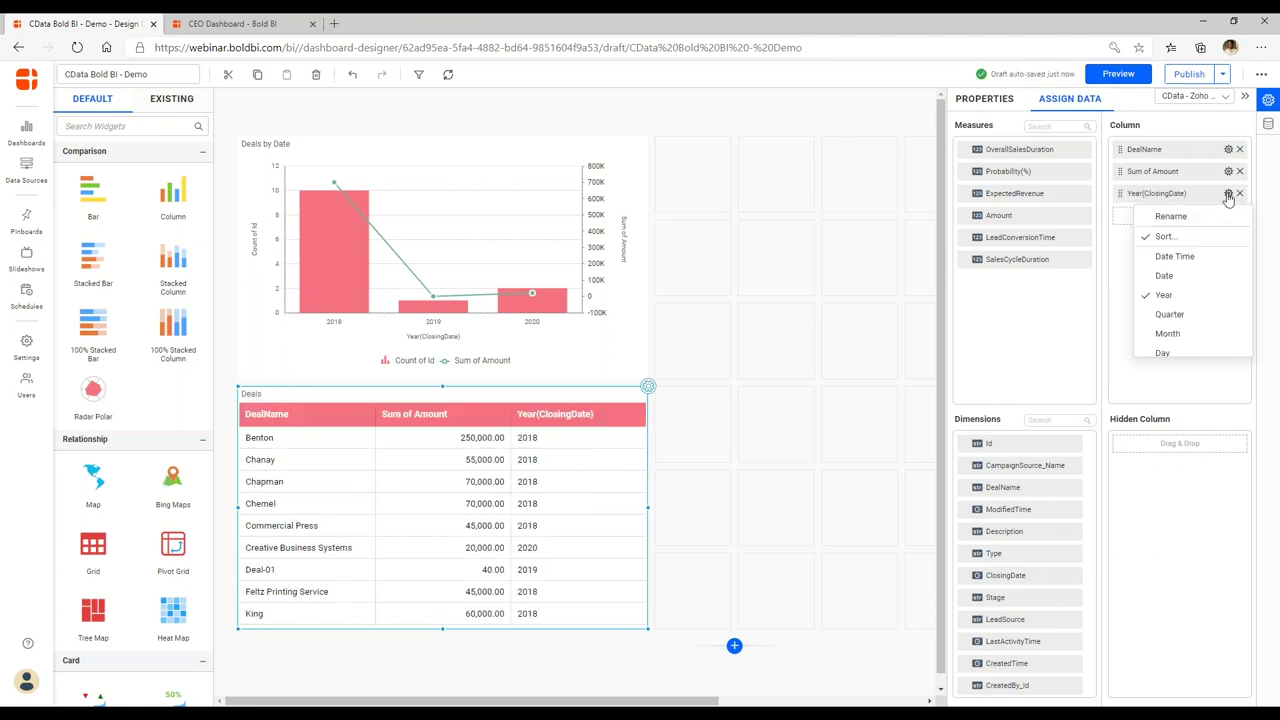
left_click(1187, 280)
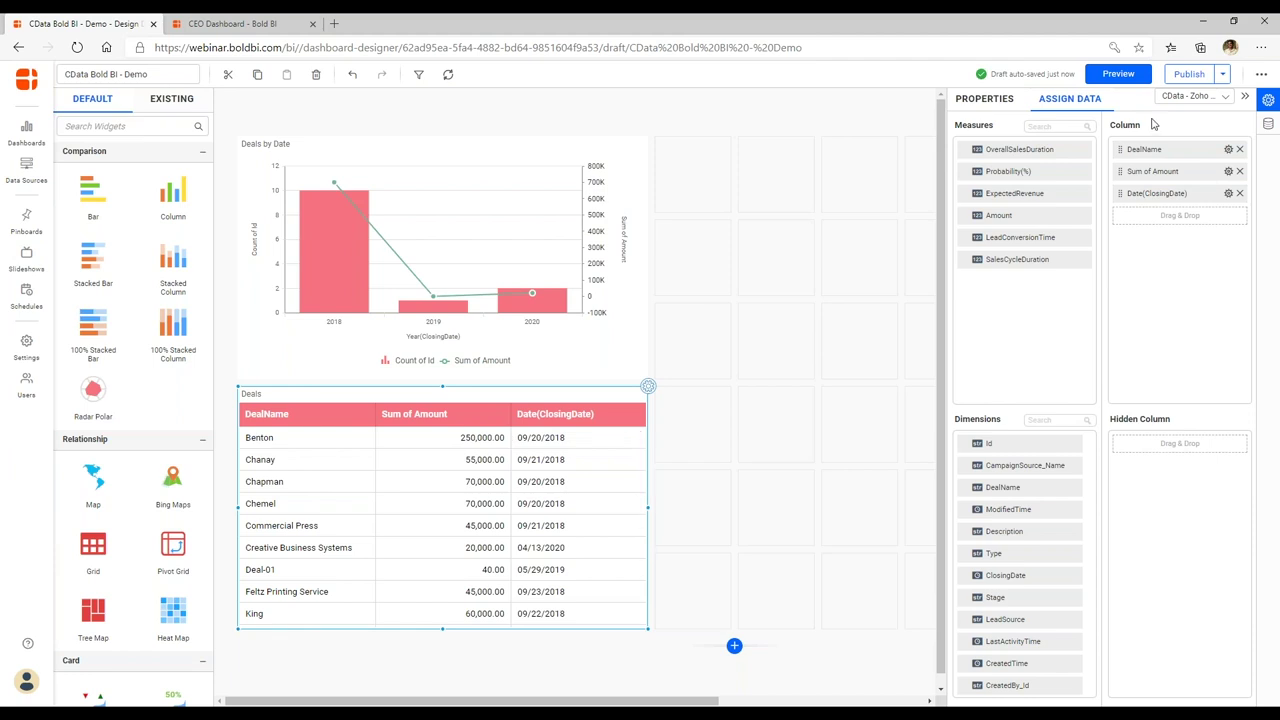
Publish the dashboard under CData Webinar with the name 'CData Bold BI - Demo1', confirming Yes.
left_click(1189, 74)
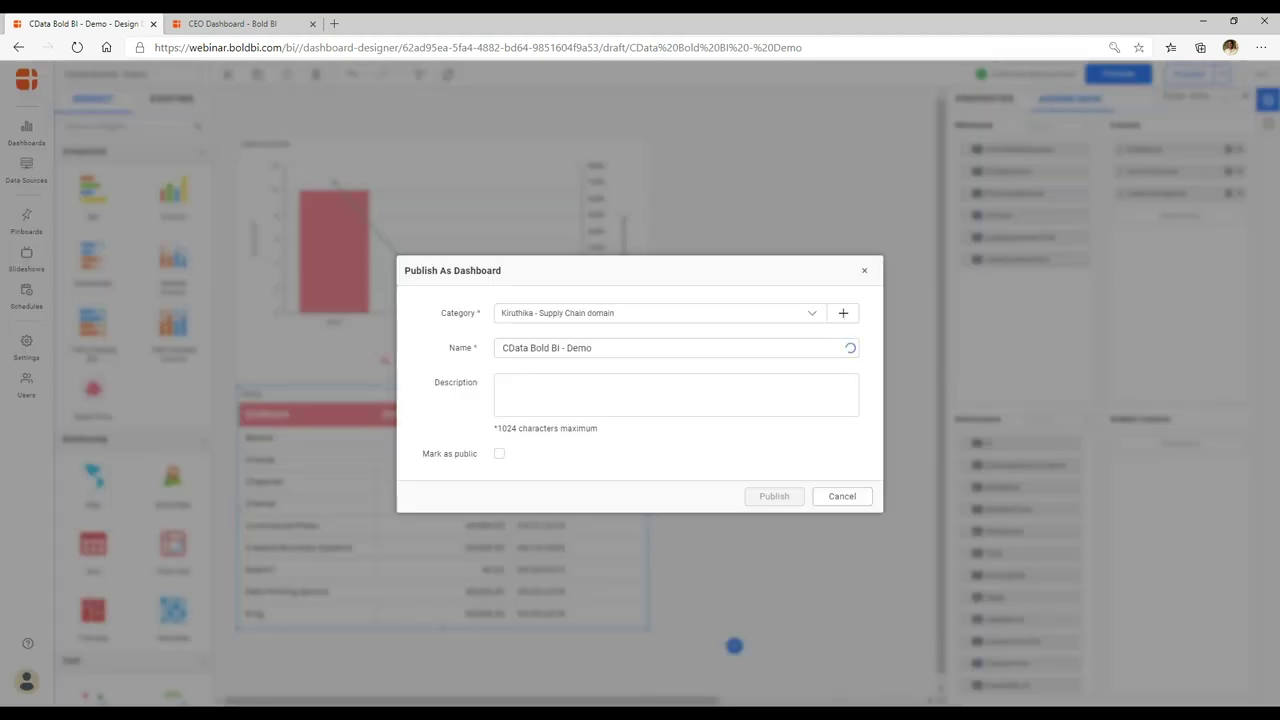
left_click(811, 314)
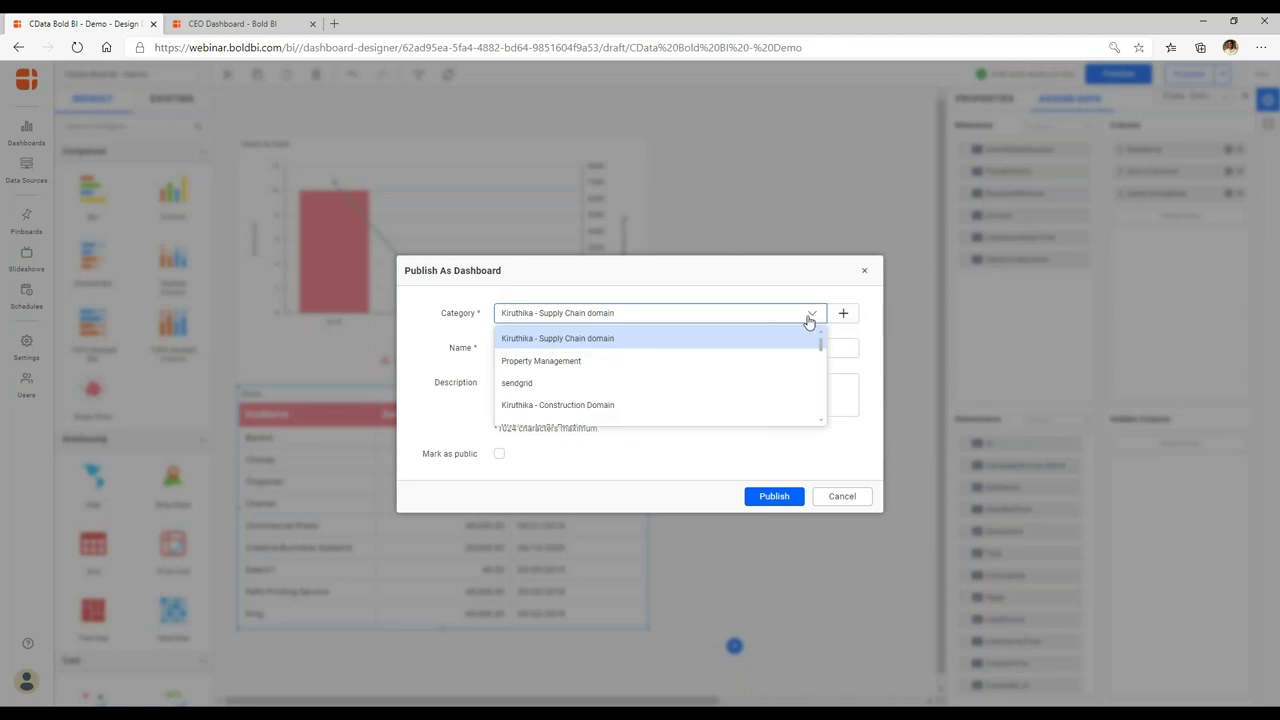
scroll(809, 320, "down", 2)
left_click(565, 376)
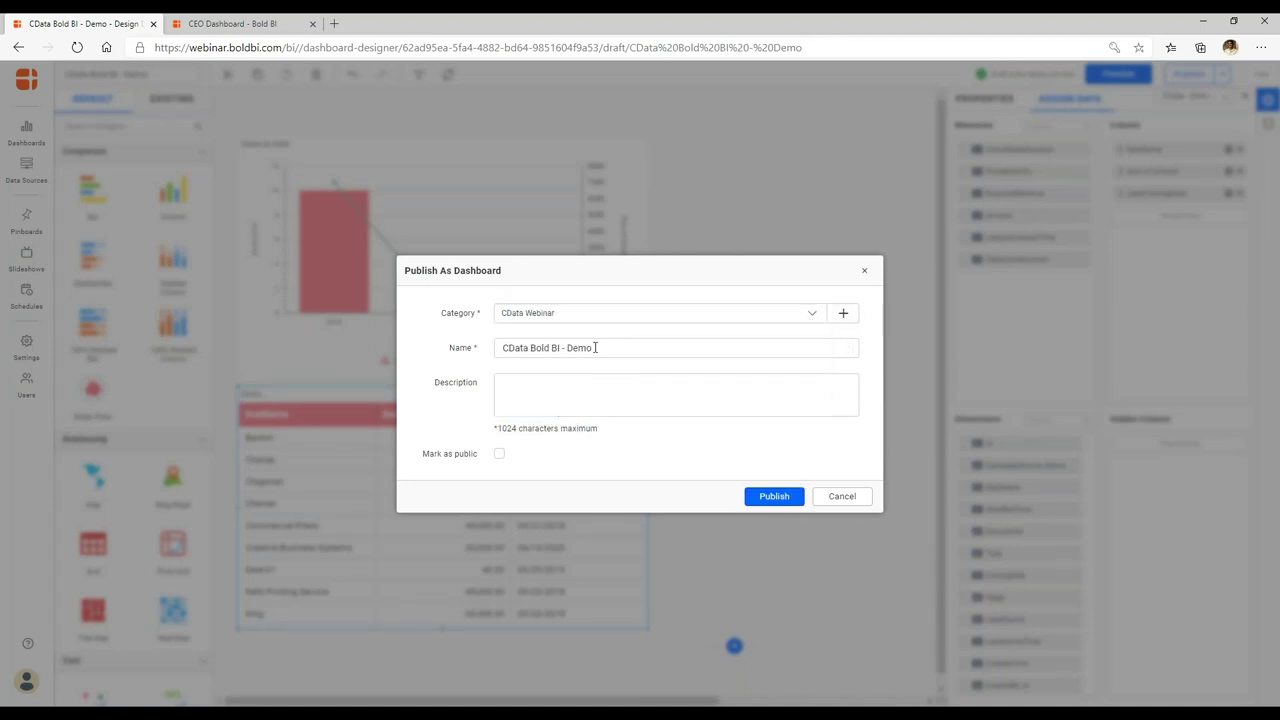
left_click(608, 347)
type("1")
left_click(768, 492)
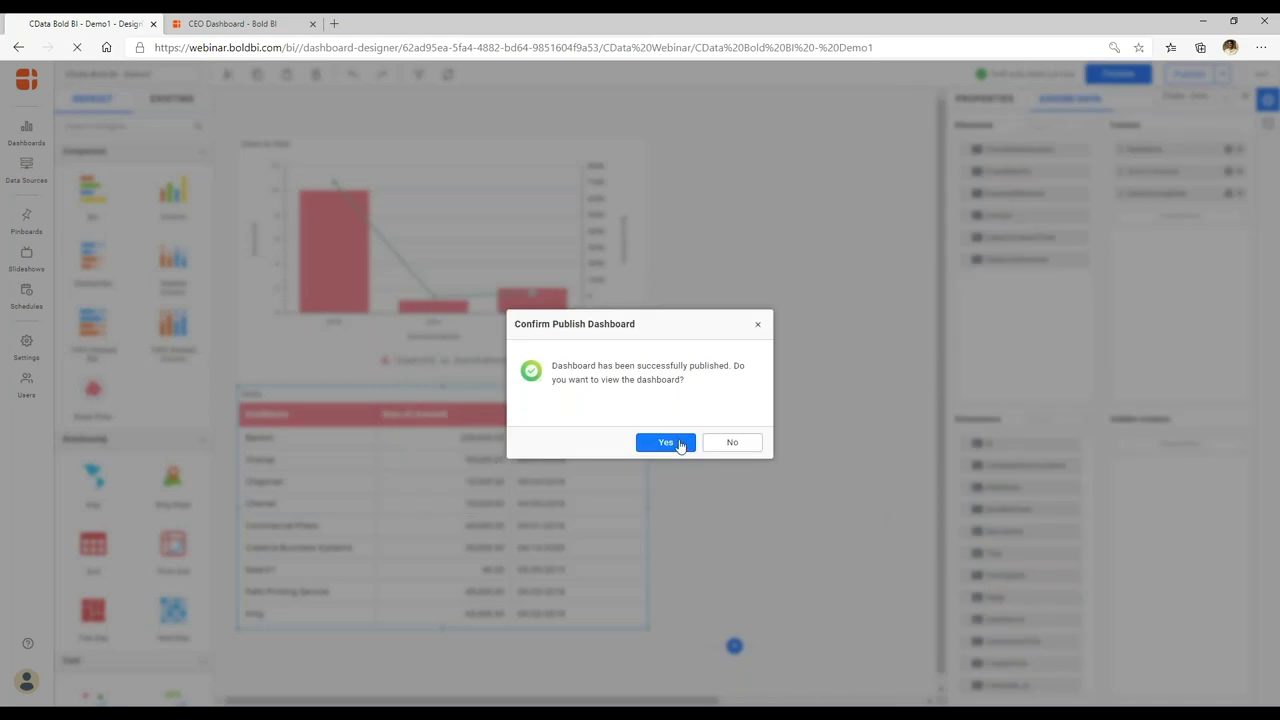
left_click(682, 445)
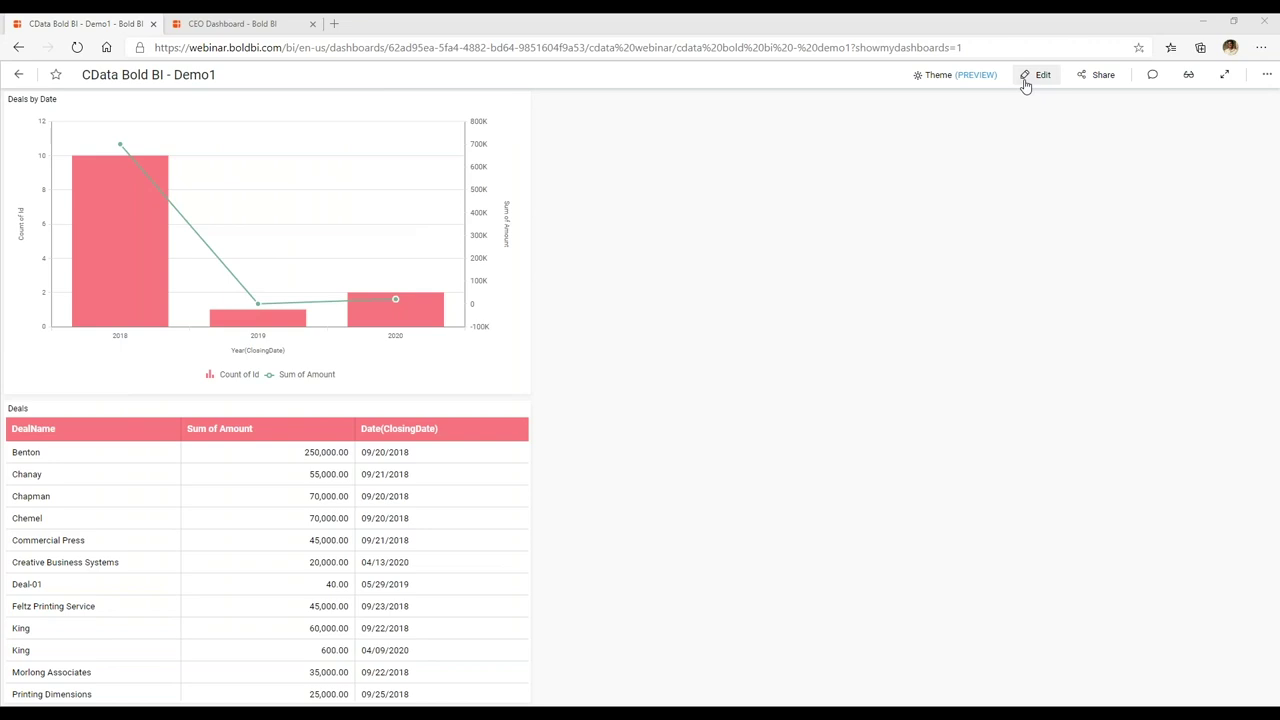
Reopen CData Bold BI - Demo1 in the designer and select the Deals by Date chart.
left_click(1025, 86)
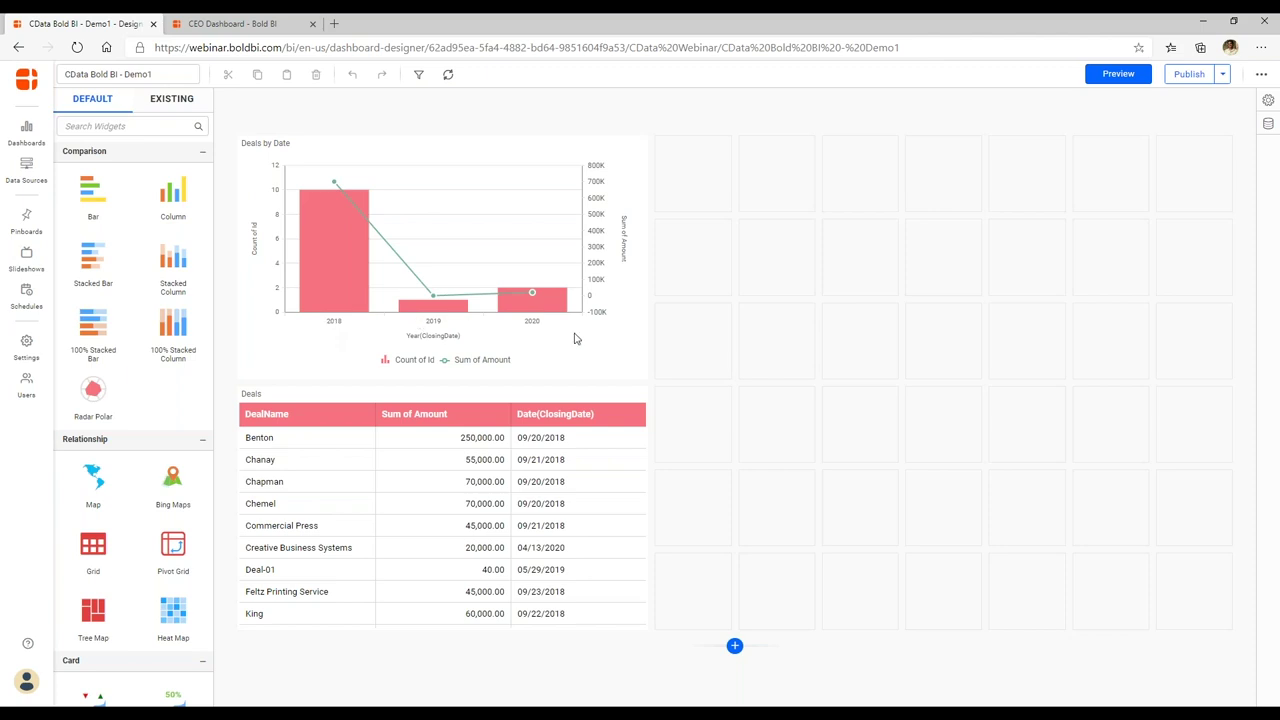
left_click(641, 149)
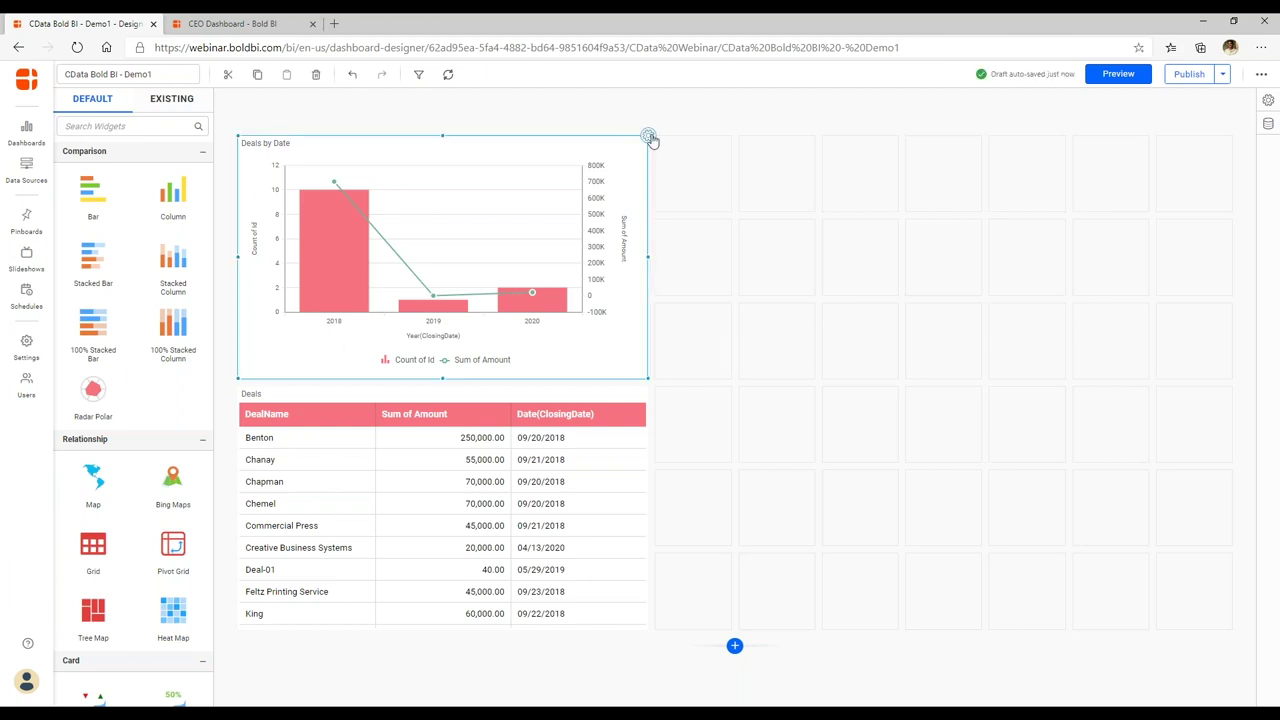
Colour the Count of Id bars red in the chart's formatting properties.
left_click(648, 136)
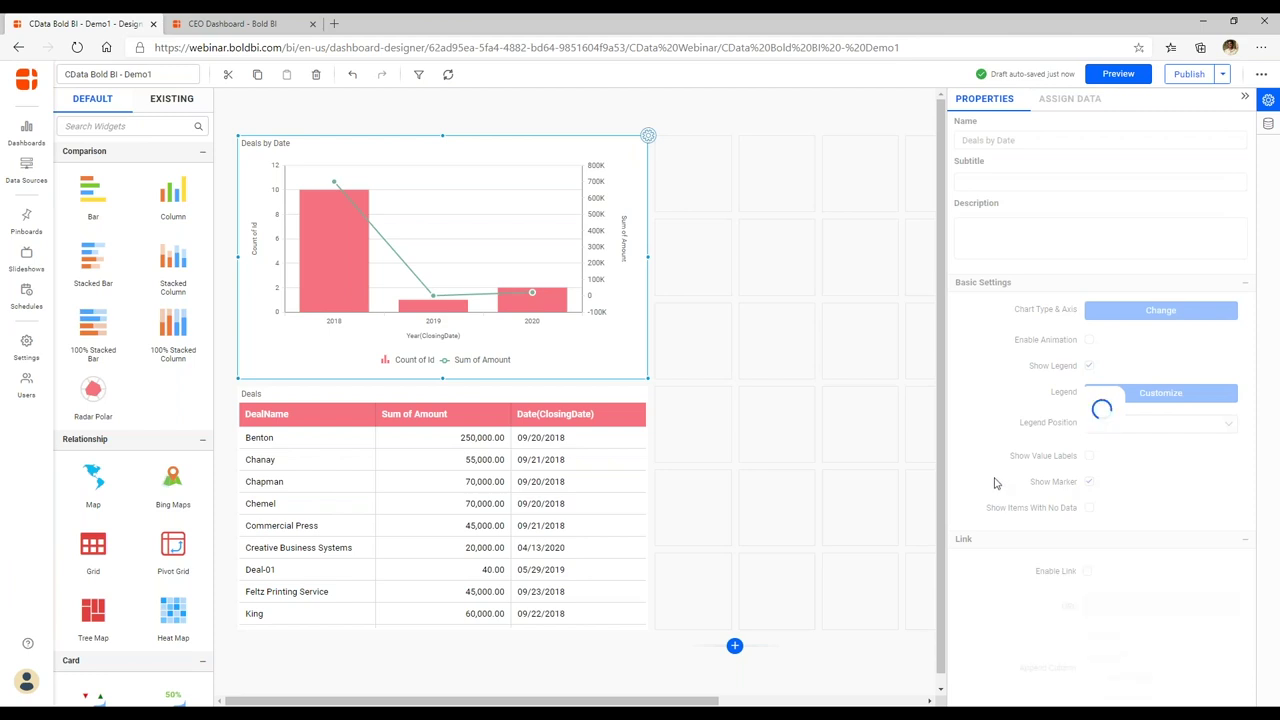
scroll(995, 485, "down", 5)
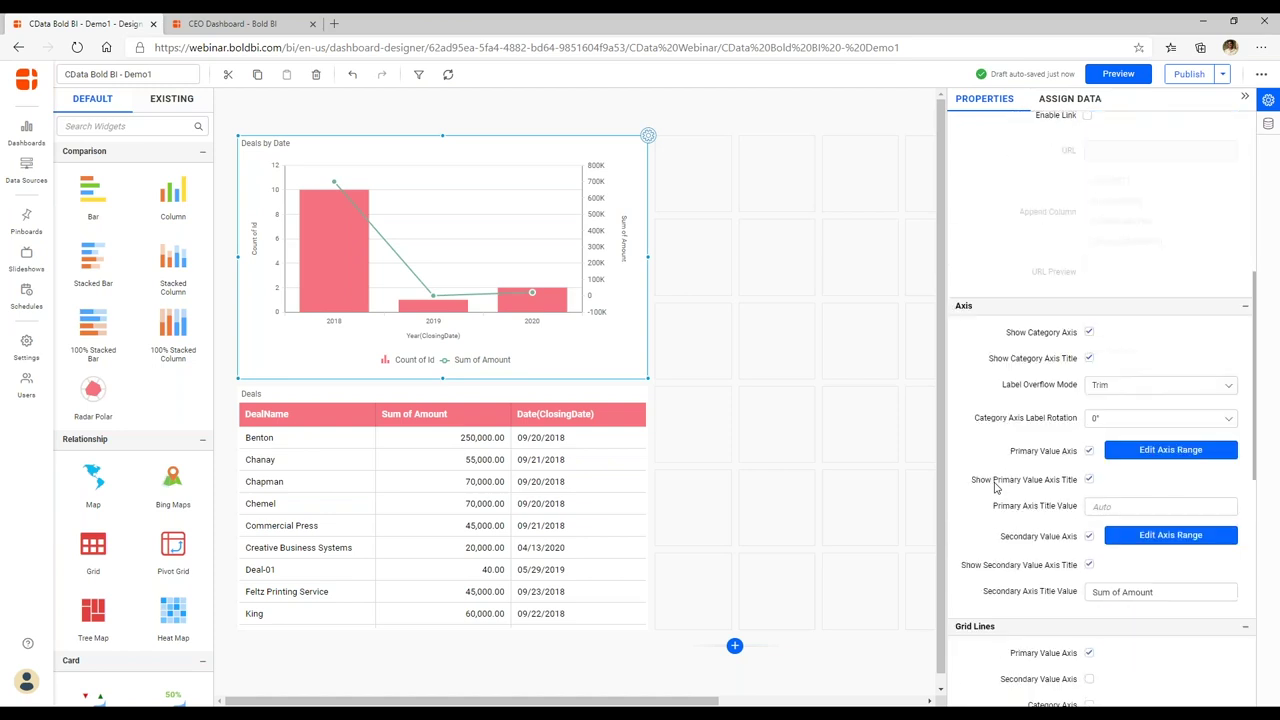
scroll(995, 485, "down", 4)
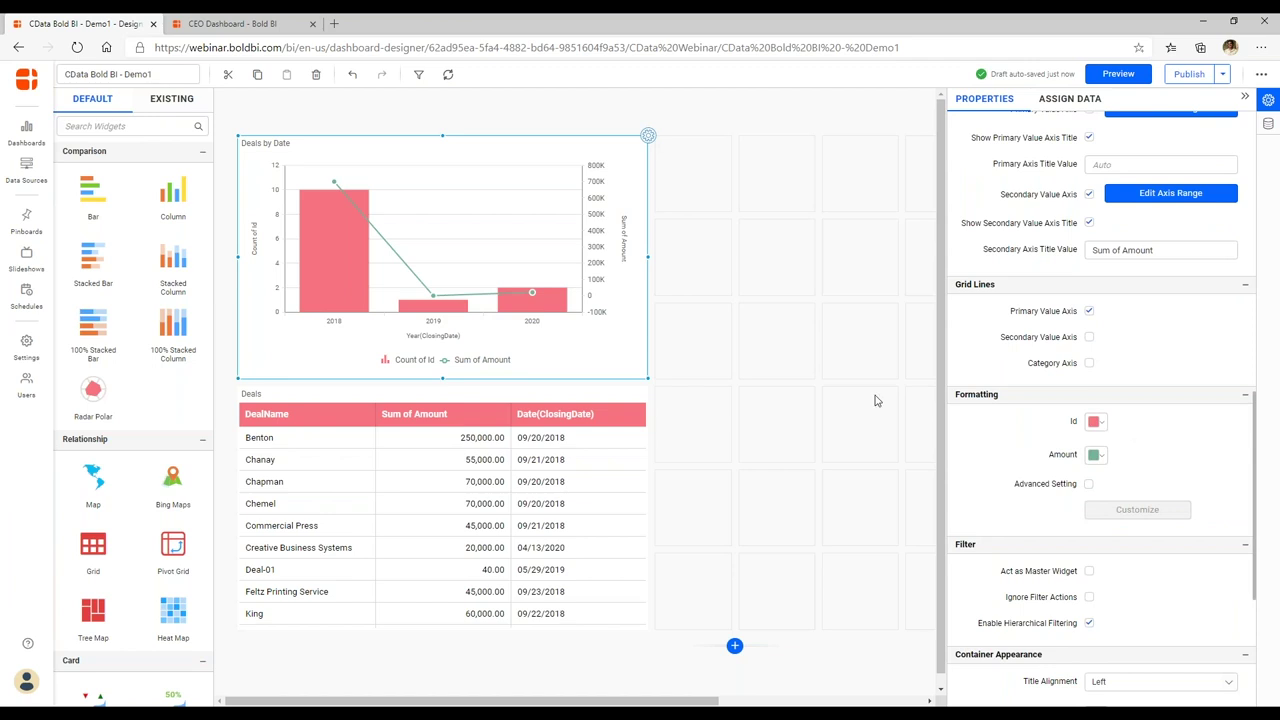
mouse_move(358, 237)
mouse_move(553, 302)
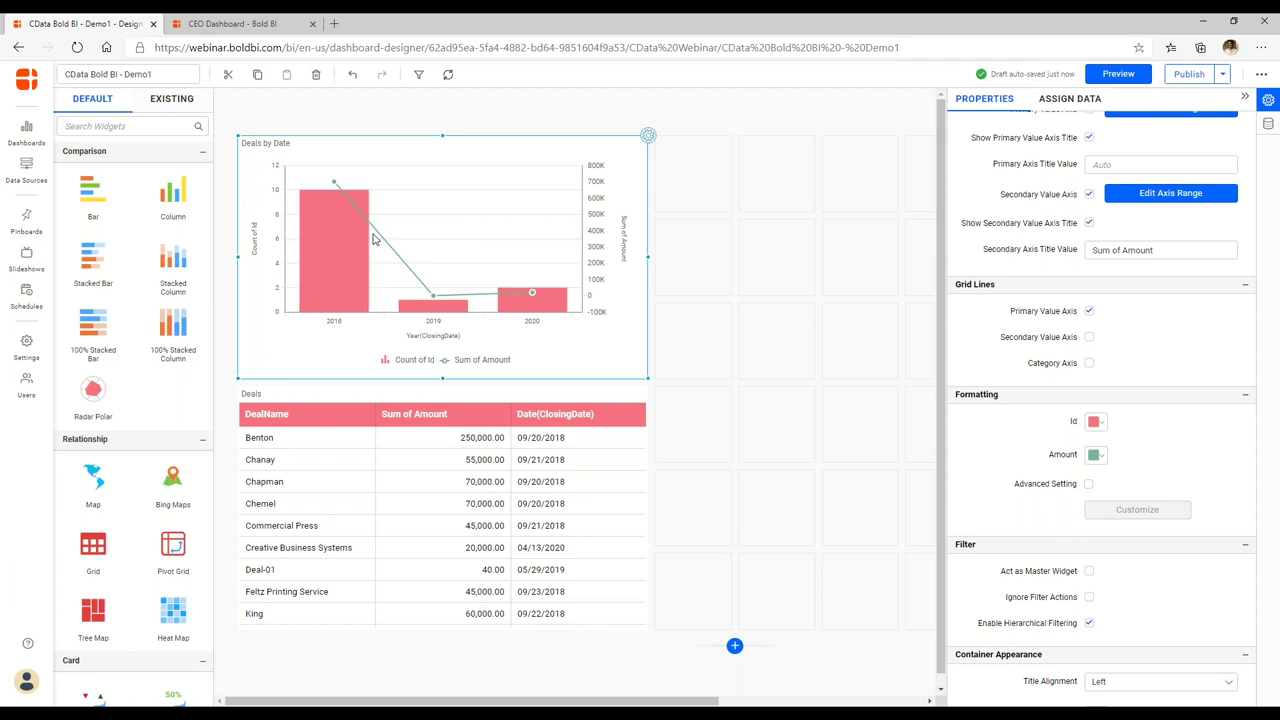
left_click(1096, 421)
left_click(1100, 602)
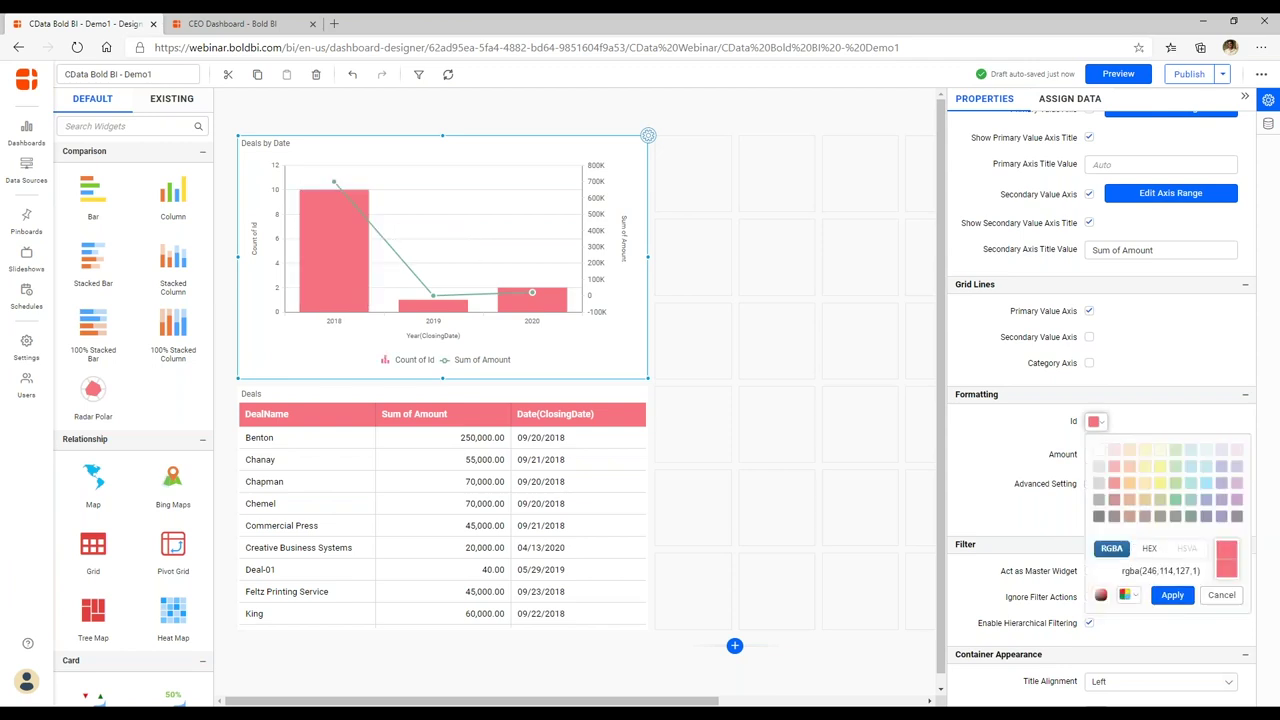
left_click(1114, 483)
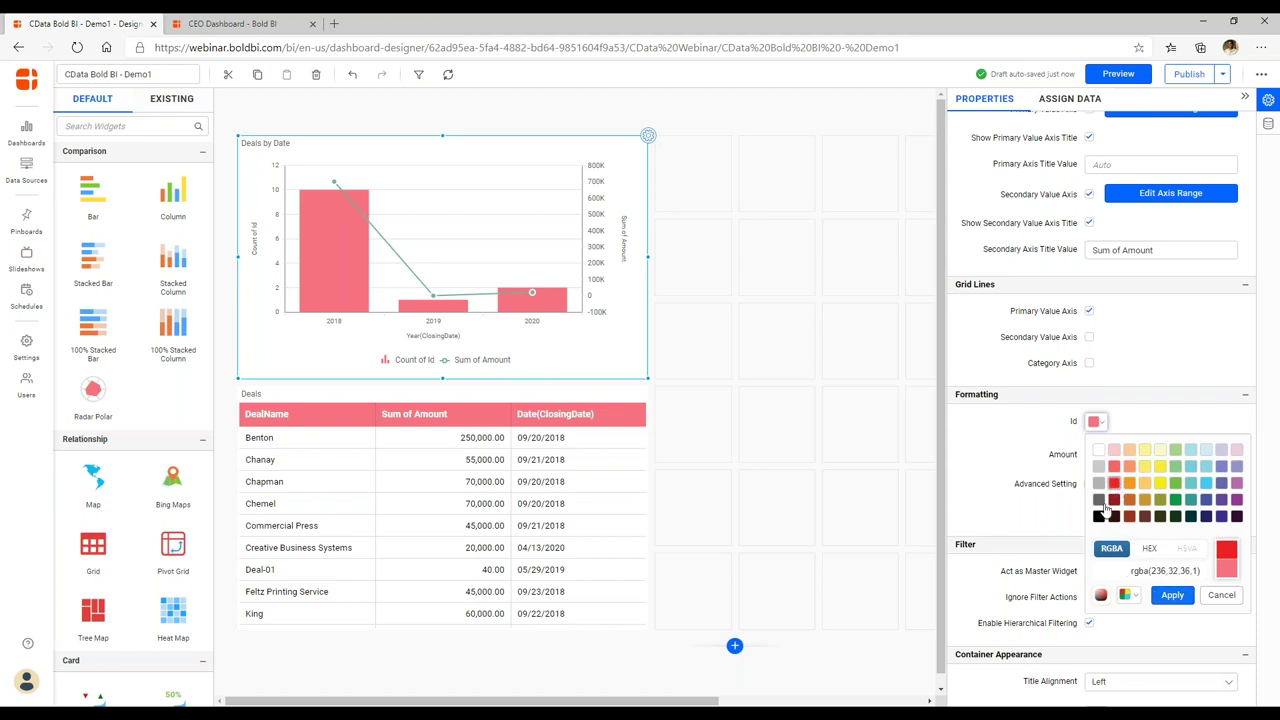
left_click(1172, 594)
Colour the Sum of Amount line green.
left_click(1096, 454)
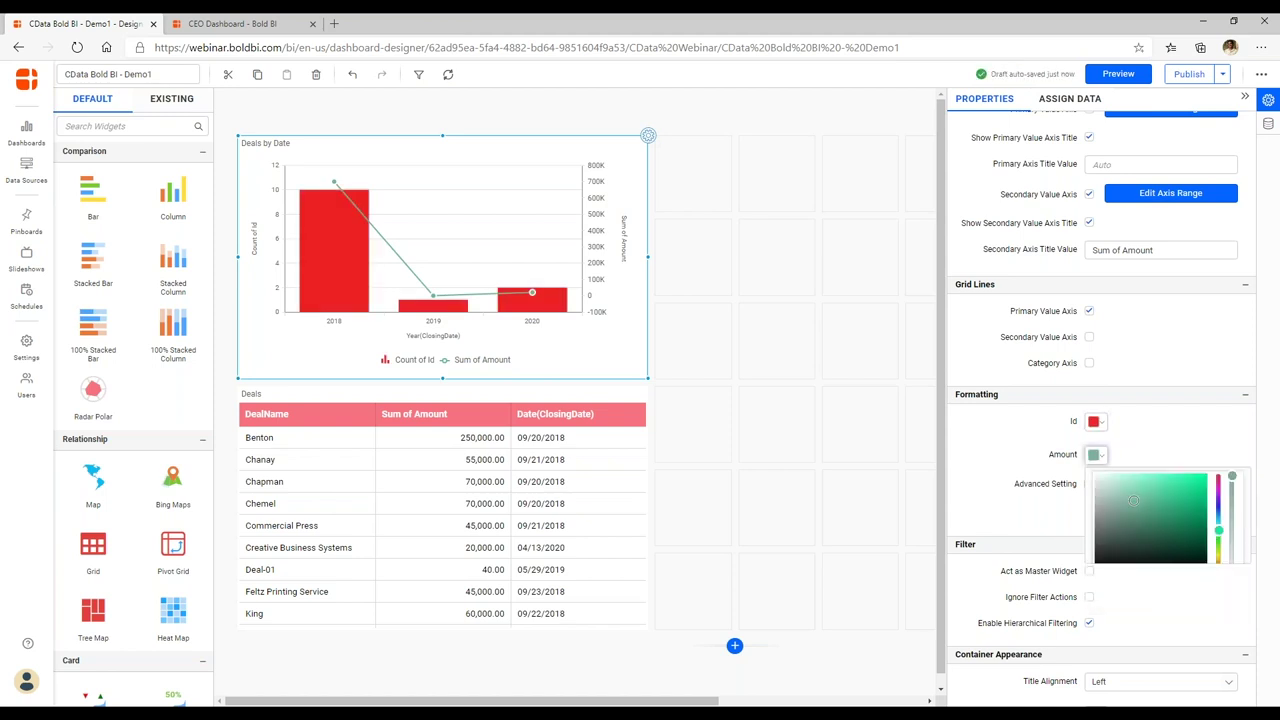
left_click(1100, 637)
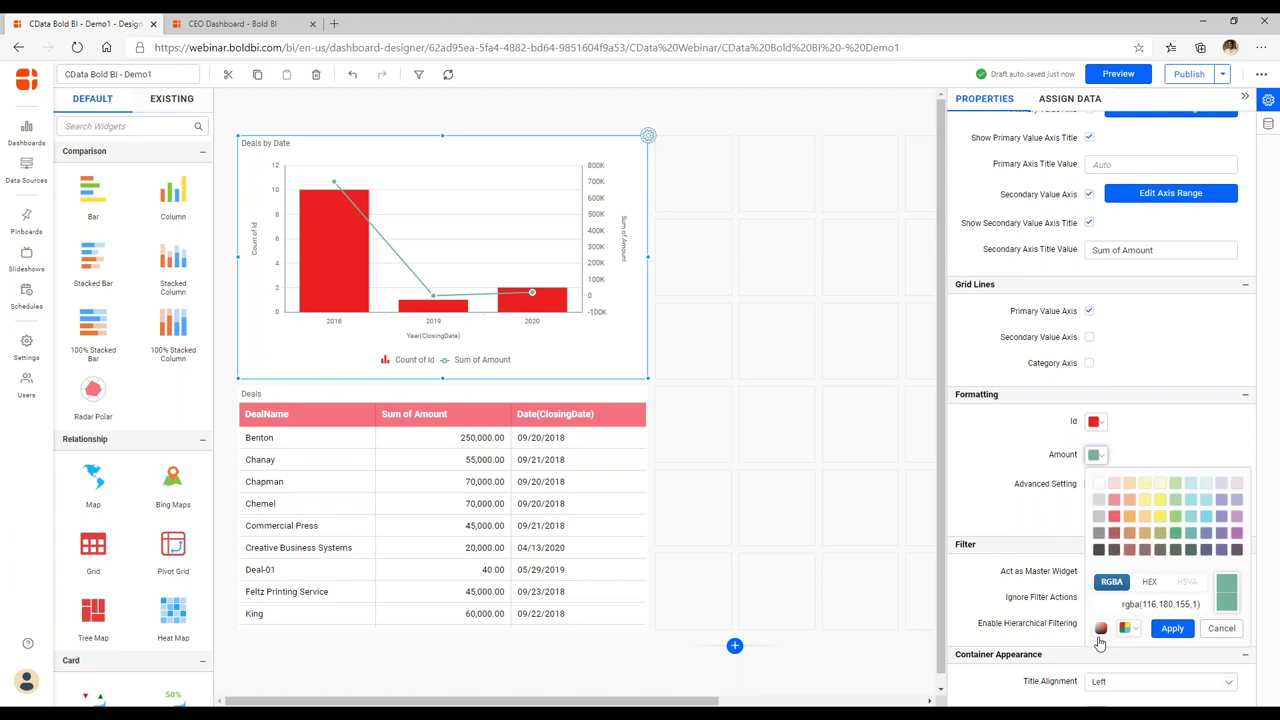
left_click(1175, 533)
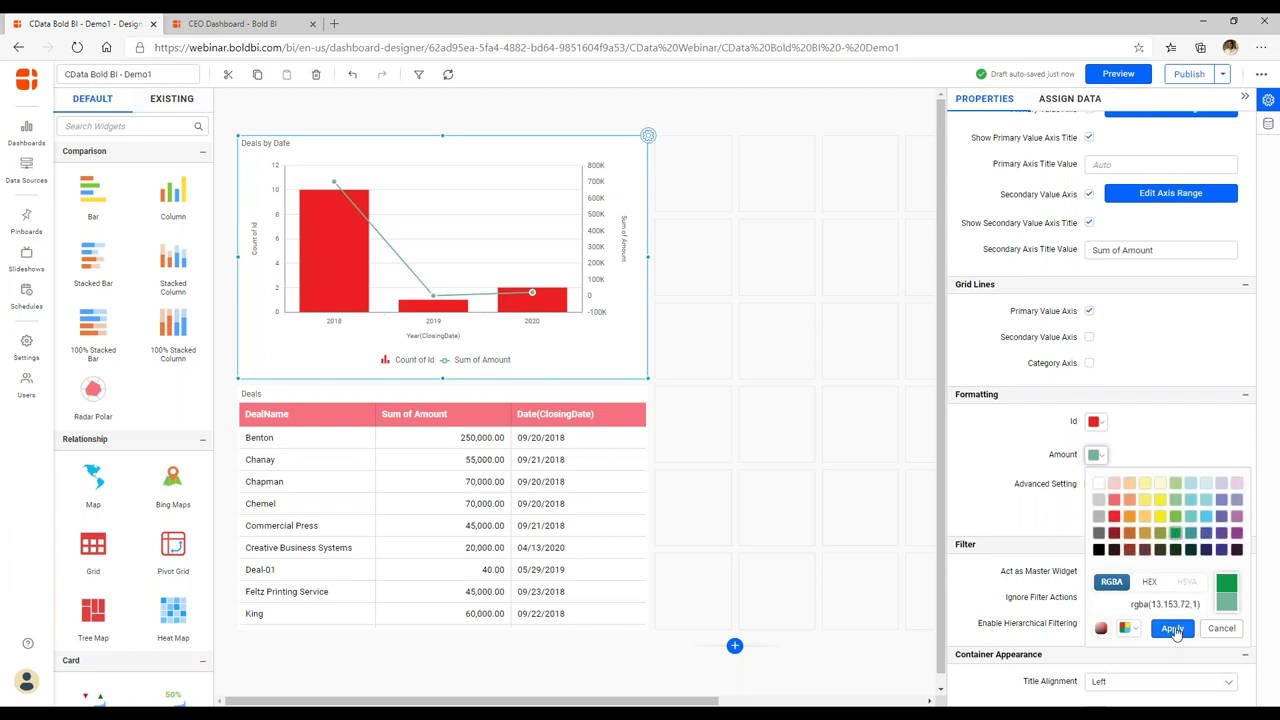
left_click(1174, 630)
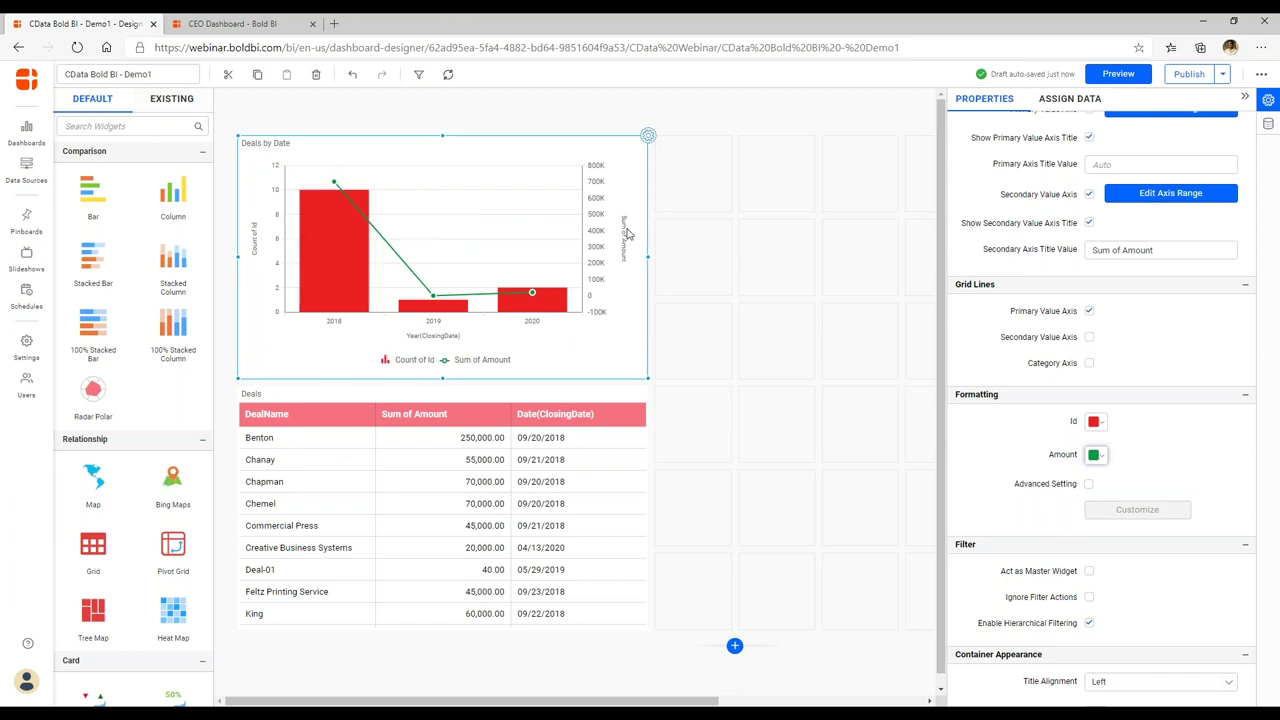
Toggle the category, secondary and primary axis titles off and back on, leaving all visible.
mouse_move(317, 277)
scroll(1100, 400, "up", 5)
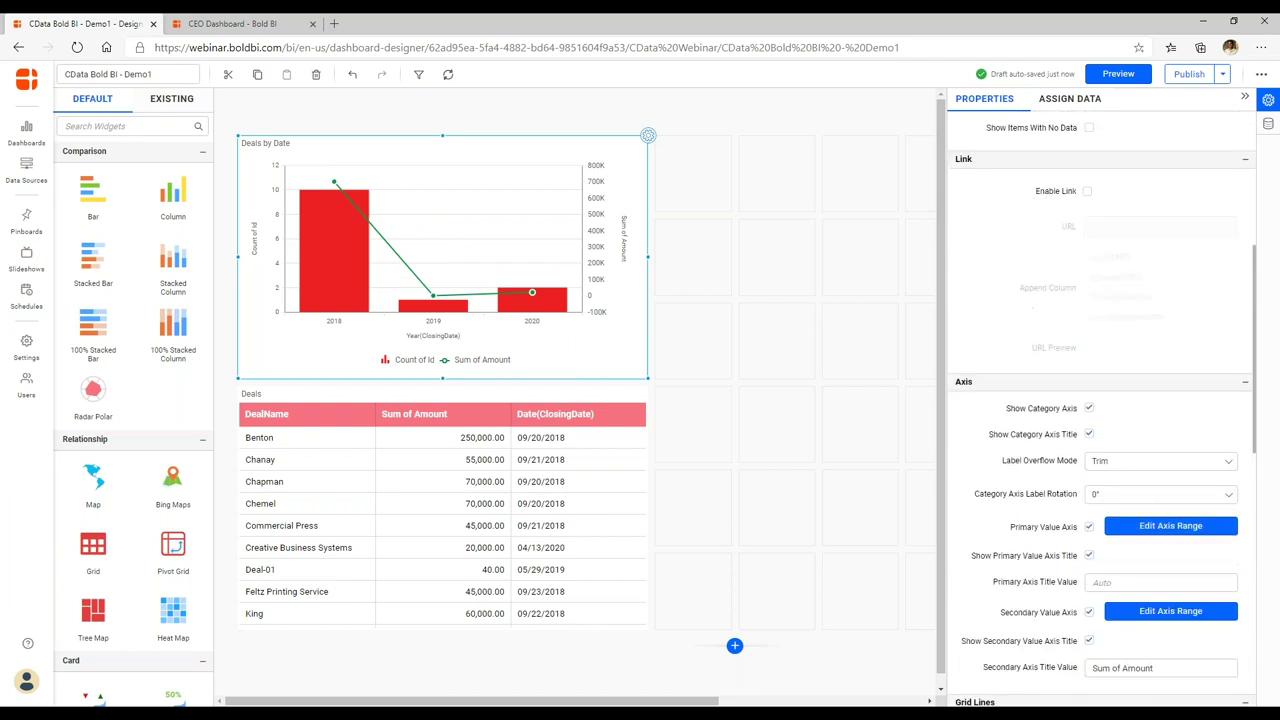
scroll(1100, 400, "up", 4)
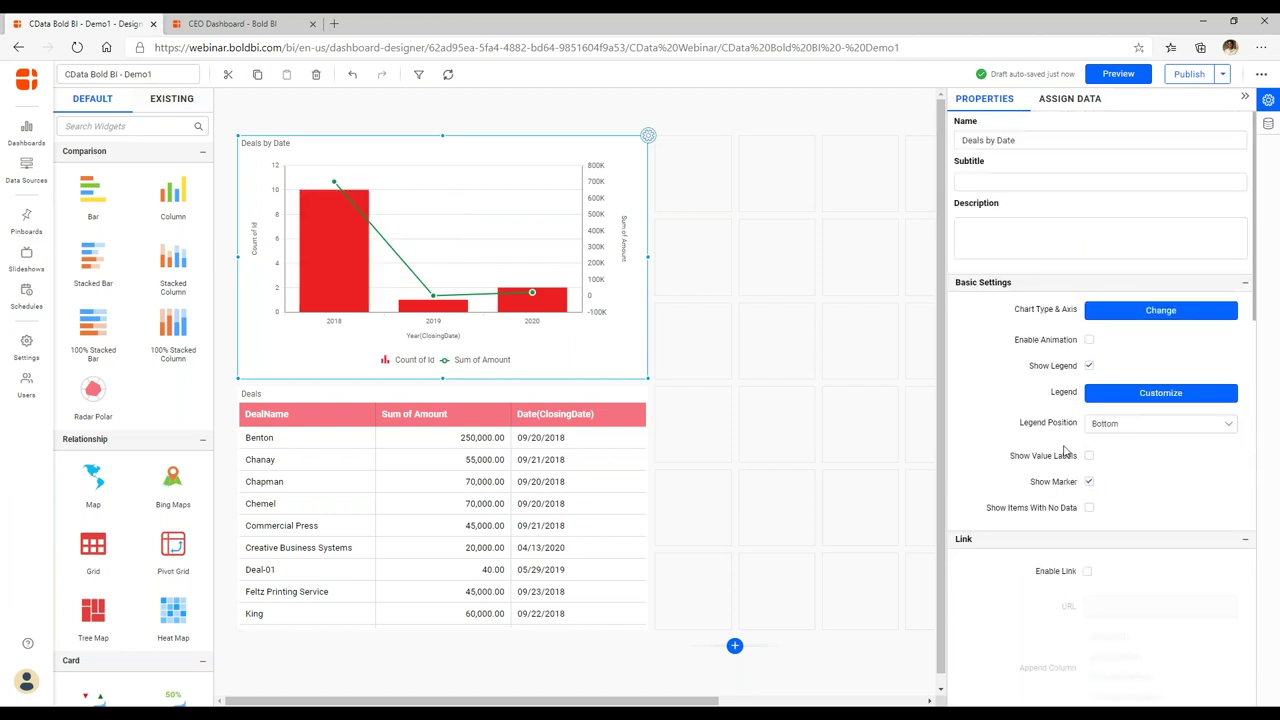
scroll(1065, 450, "down", 5)
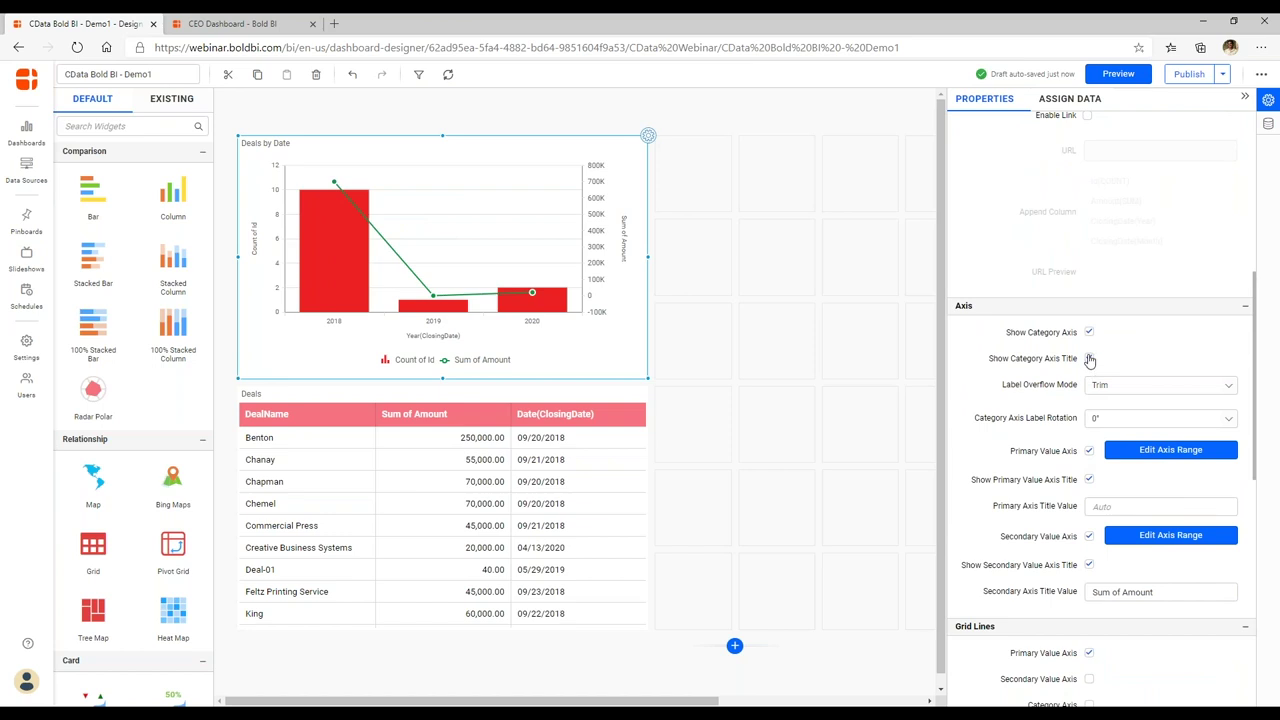
left_click(1090, 360)
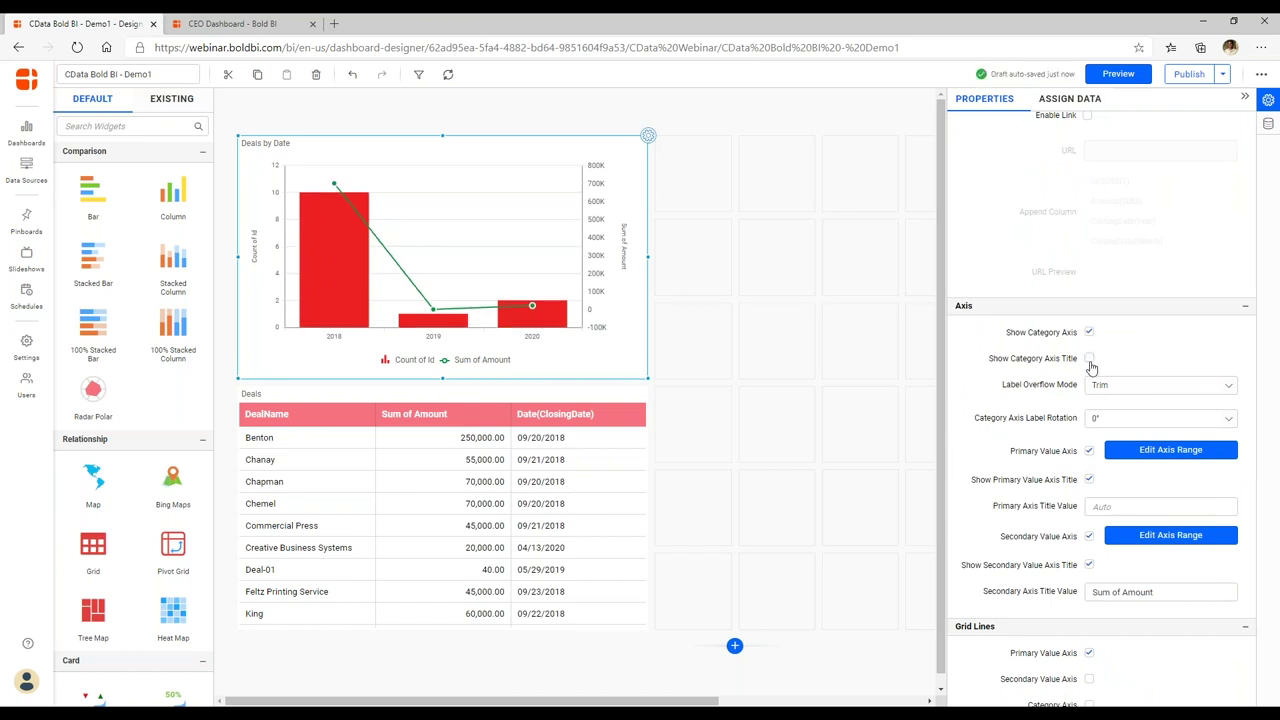
left_click(1090, 360)
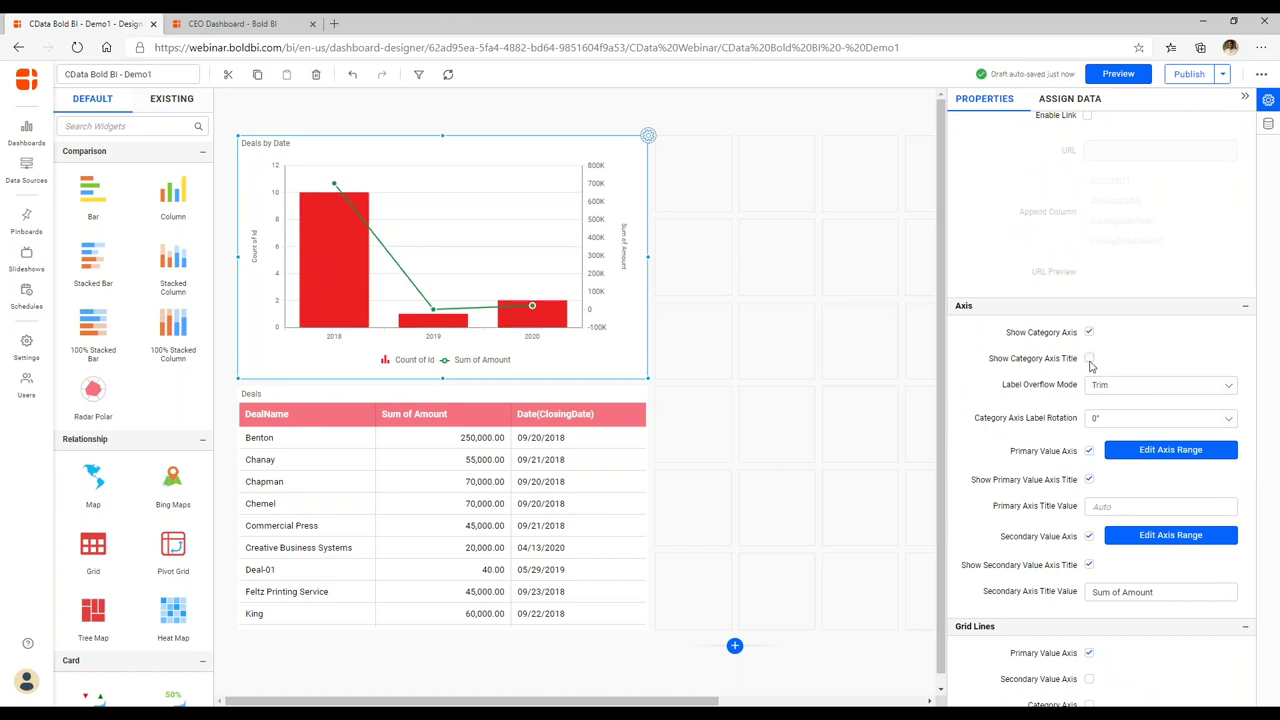
left_click(1089, 566)
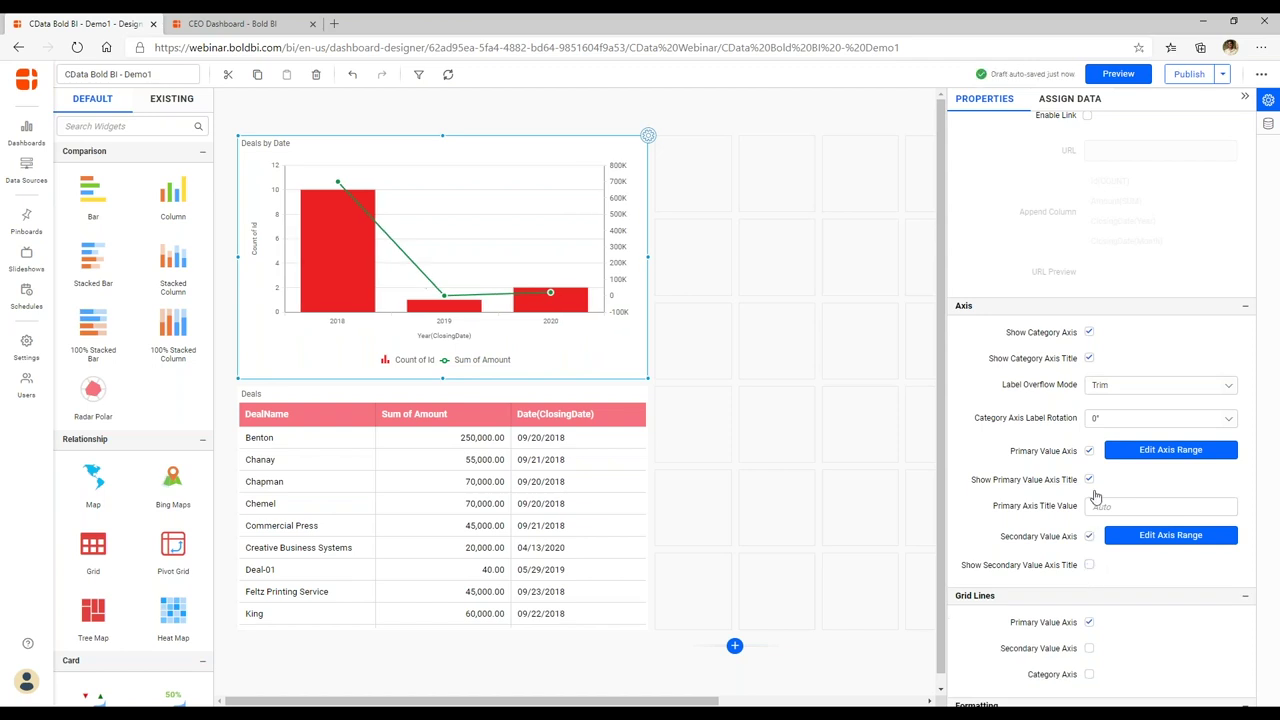
left_click(1089, 565)
left_click(1089, 479)
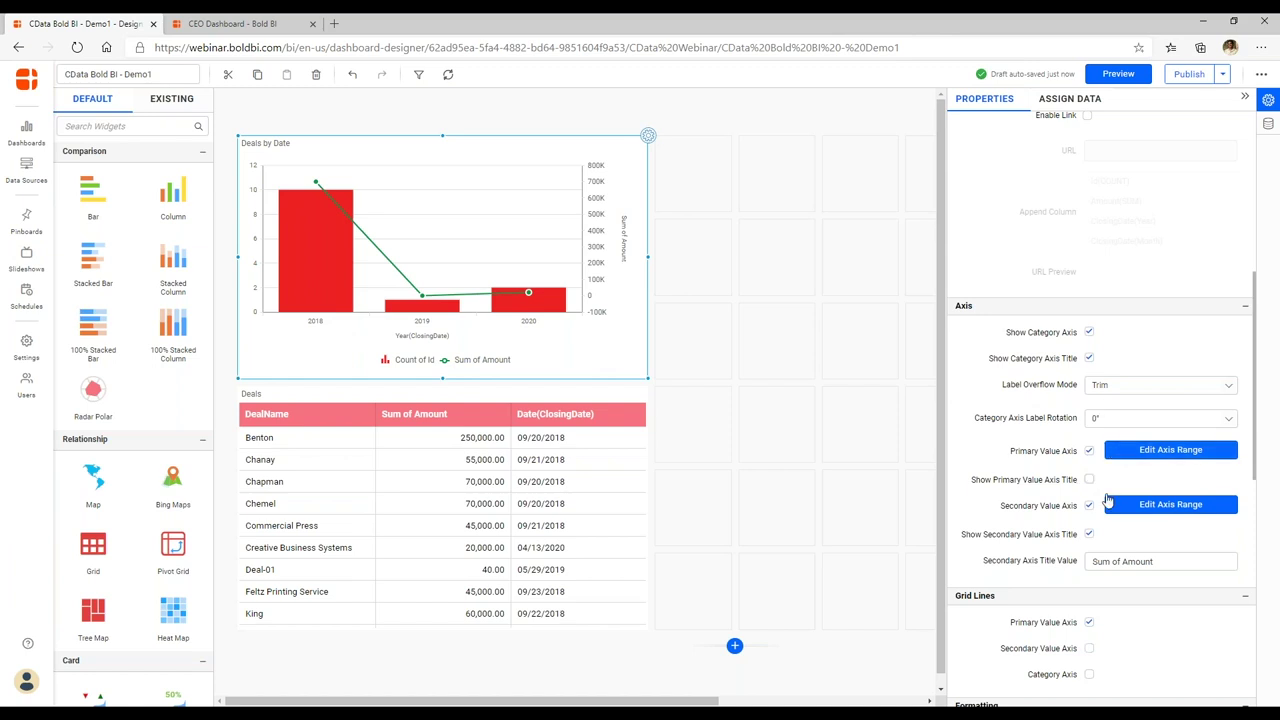
left_click(1089, 479)
Title the primary (left) value axis 'Deals Count'.
left_click(1124, 506)
type("Nunmber")
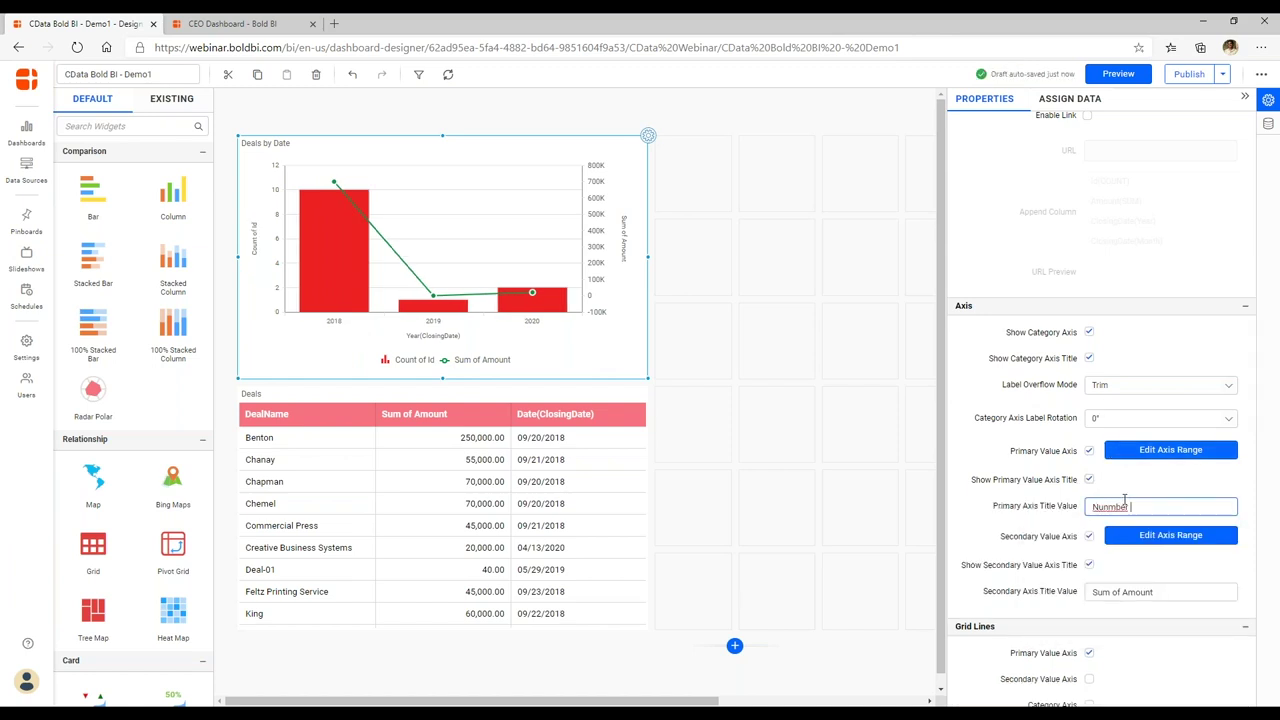
key("BackSpace")
key("BackSpace")
key("BackSpace")
key("BackSpace")
key("BackSpace")
type("mn")
key("BackSpace")
key("BackSpace")
key("BackSpace")
key("BackSpace")
type("Deals Count")
key("Return")
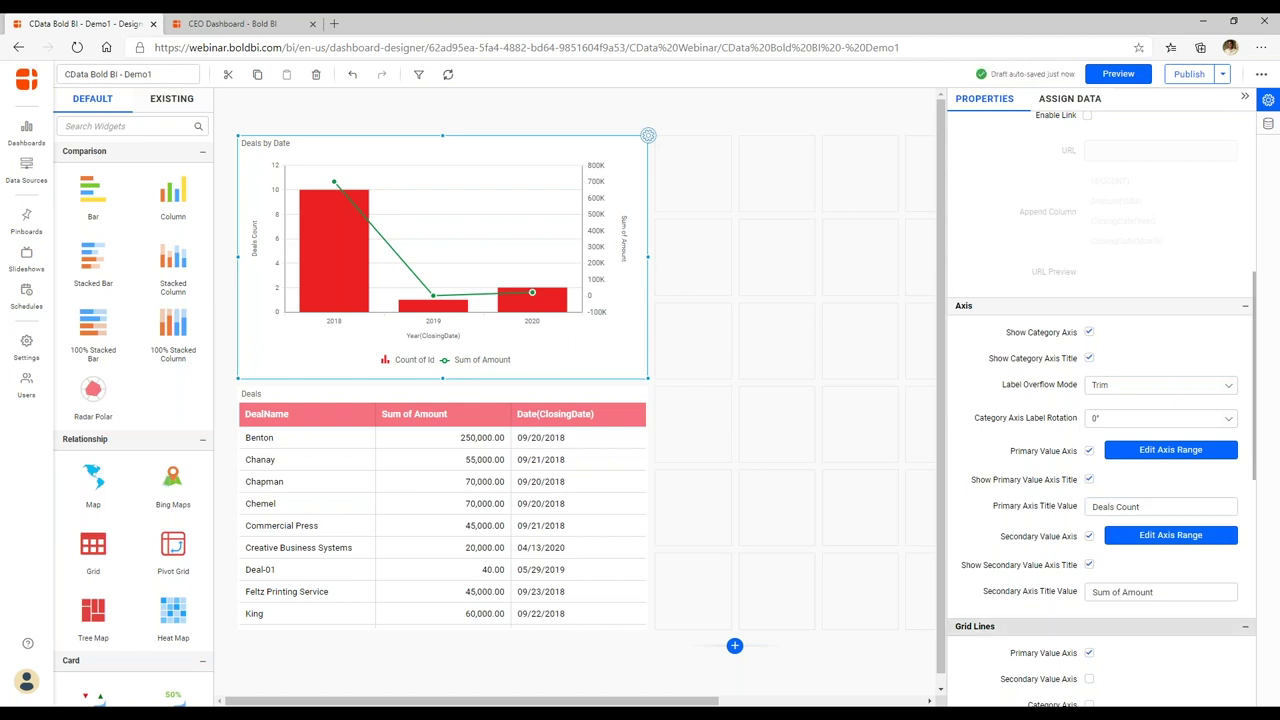
Change the secondary (right) axis title to 'Total Amount'.
left_click_drag(1126, 592, 1092, 592)
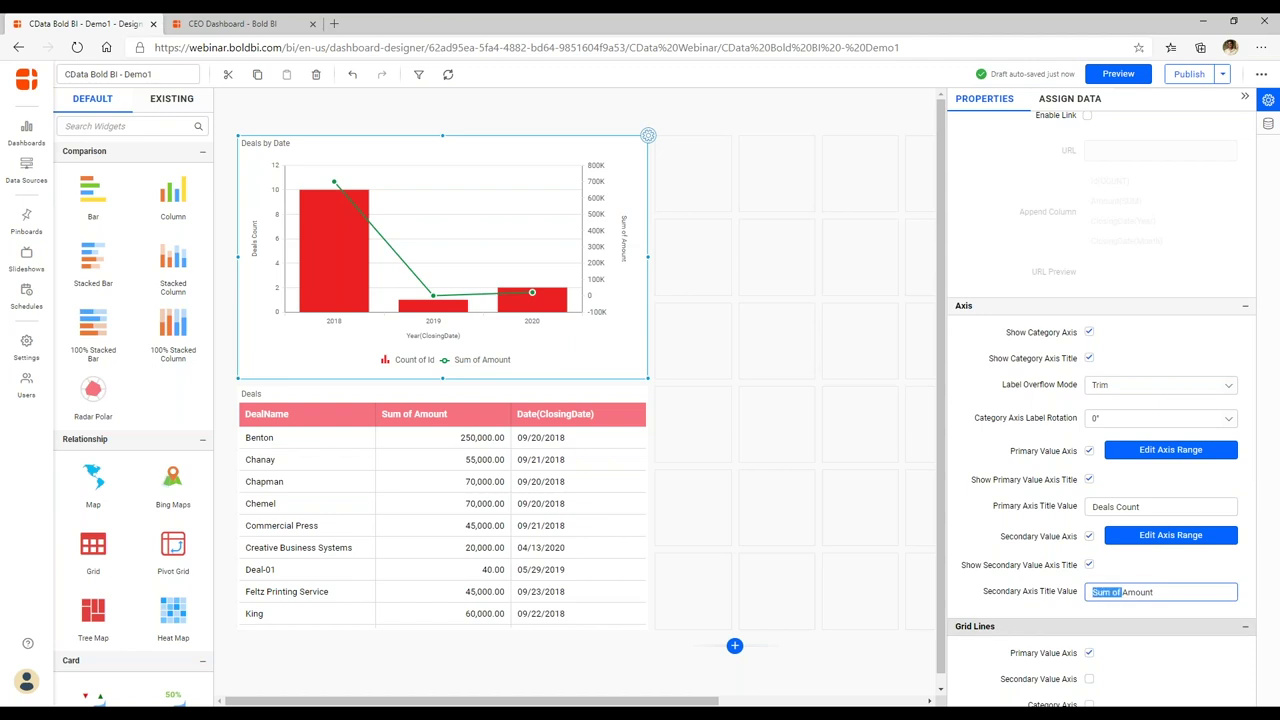
type("Total")
left_click(1165, 612)
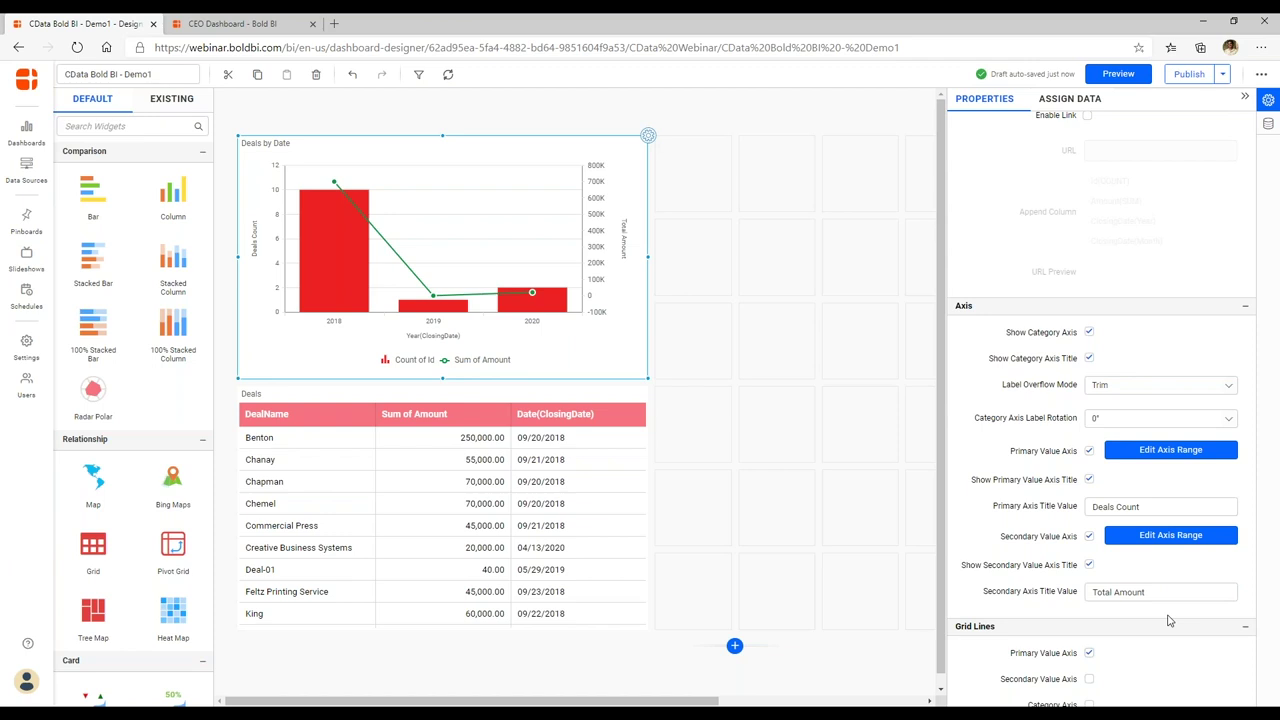
Rename the legend entries to 'No of Deals' and 'Total Amount'.
scroll(1100, 400, "up", 5)
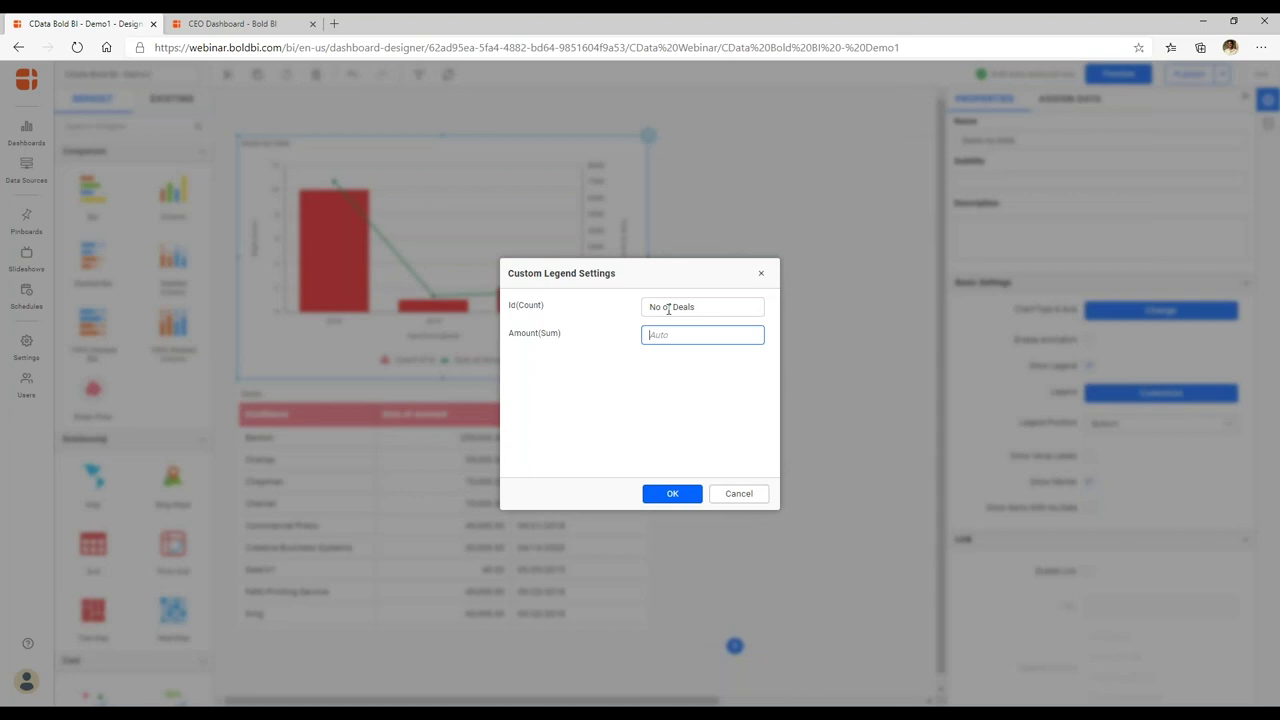
type("Total Amount")
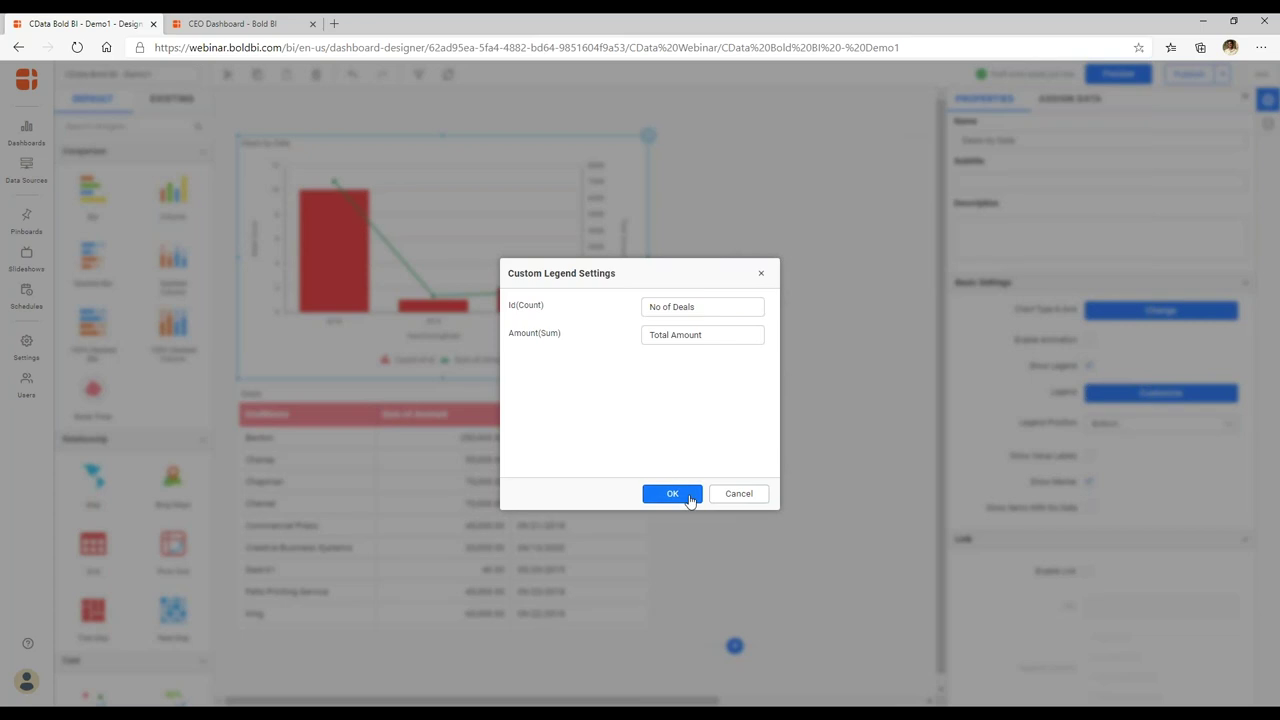
left_click(672, 493)
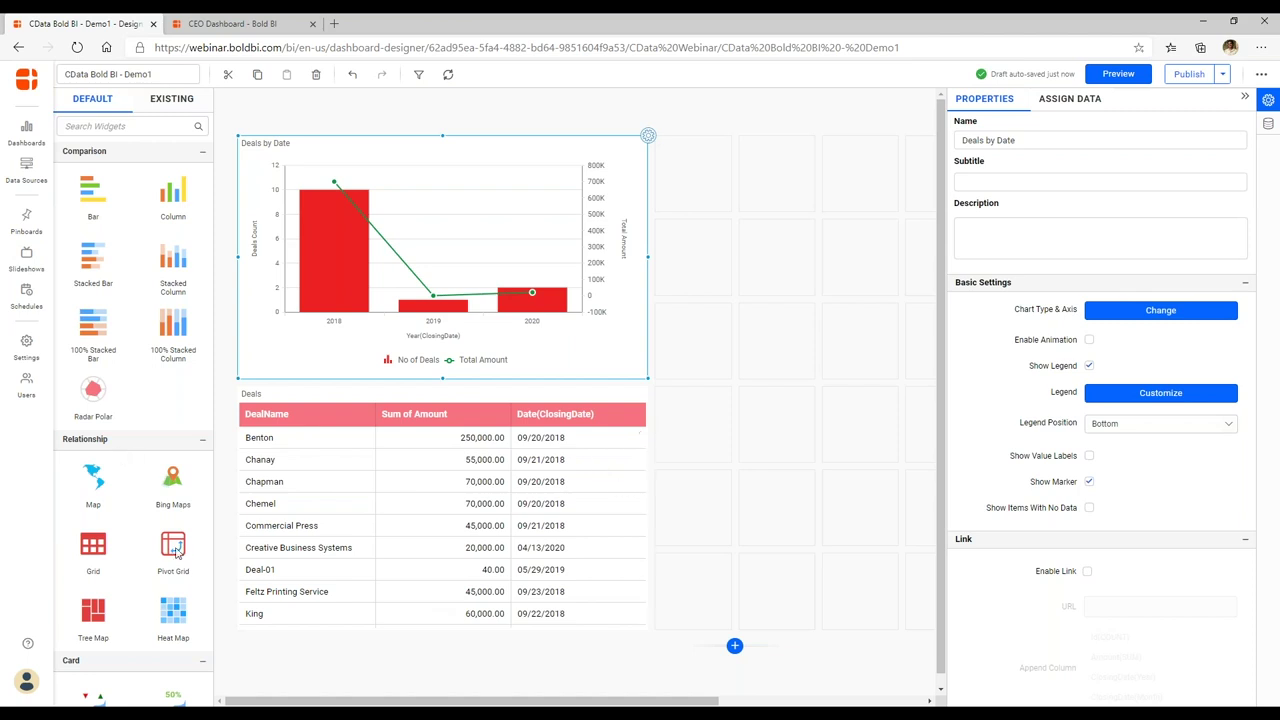
Add a line chart beside Deals by Date with Id as value and ClosingDate as column.
scroll(100, 521, "down", 1)
scroll(100, 521, "down", 7)
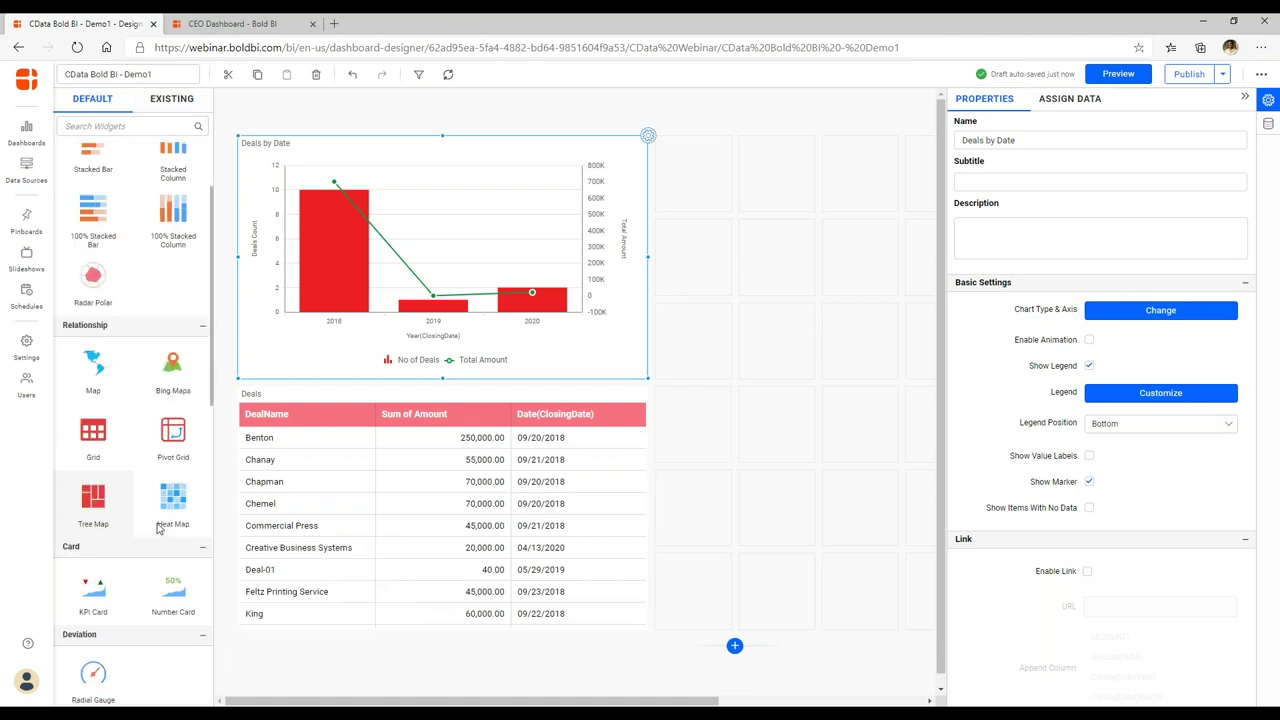
scroll(158, 530, "down", 6)
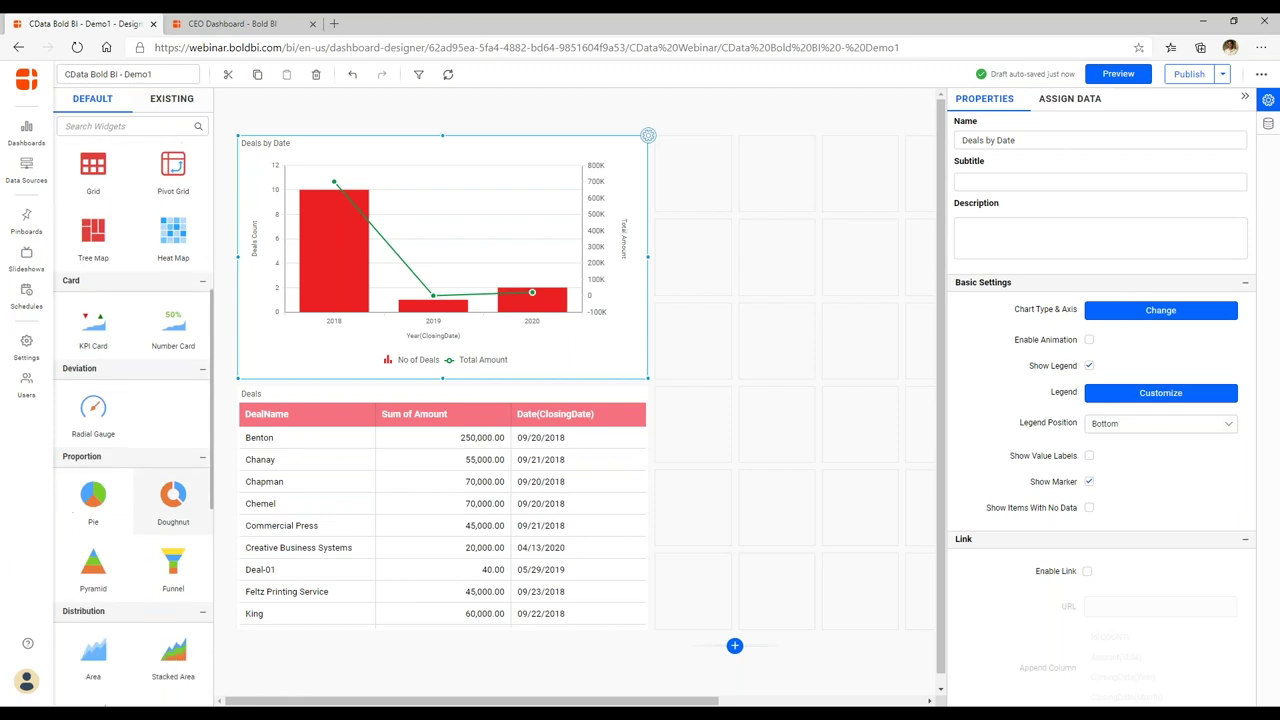
left_click_drag(575, 433, 726, 208)
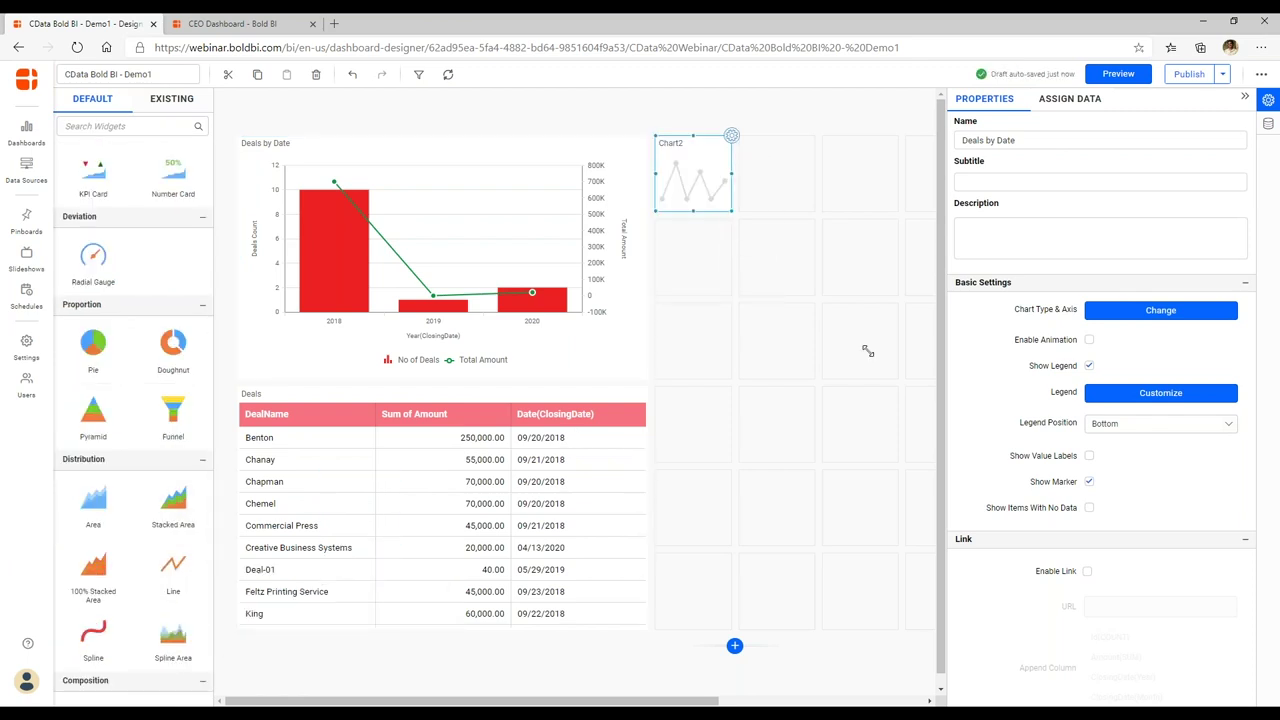
left_click(1084, 103)
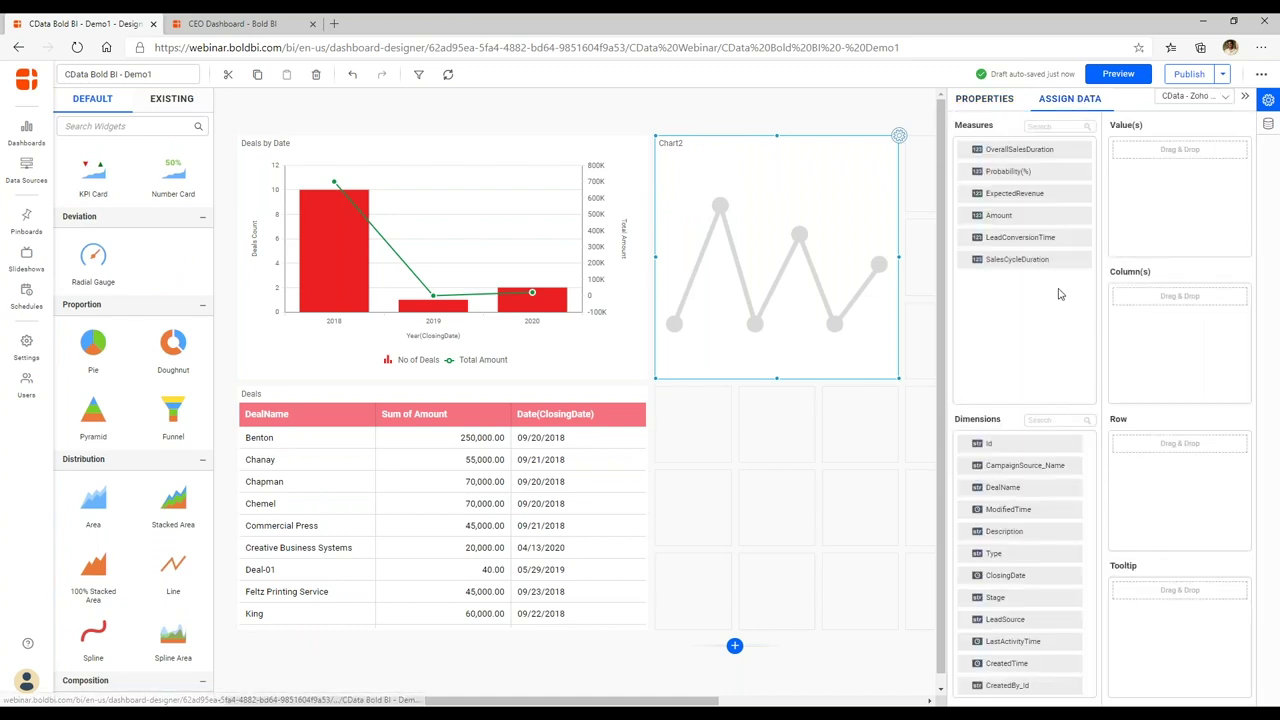
left_click_drag(1000, 451, 1130, 190)
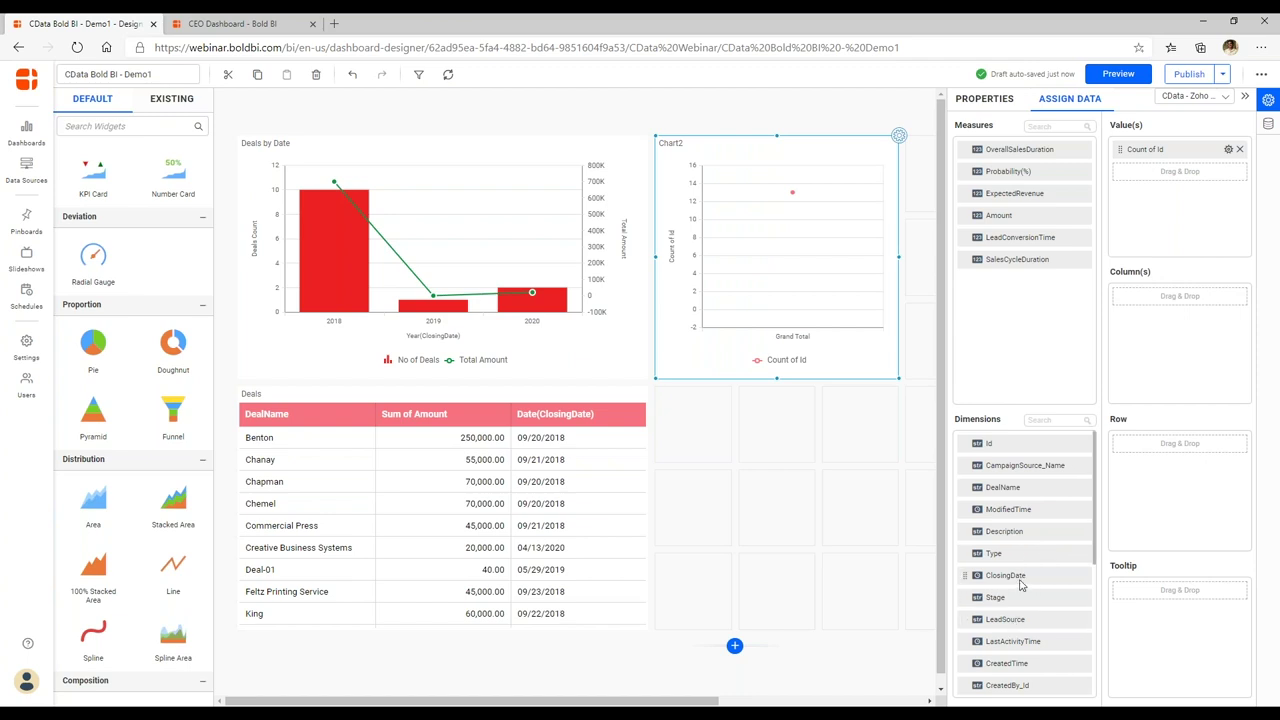
left_click_drag(1020, 585, 1143, 355)
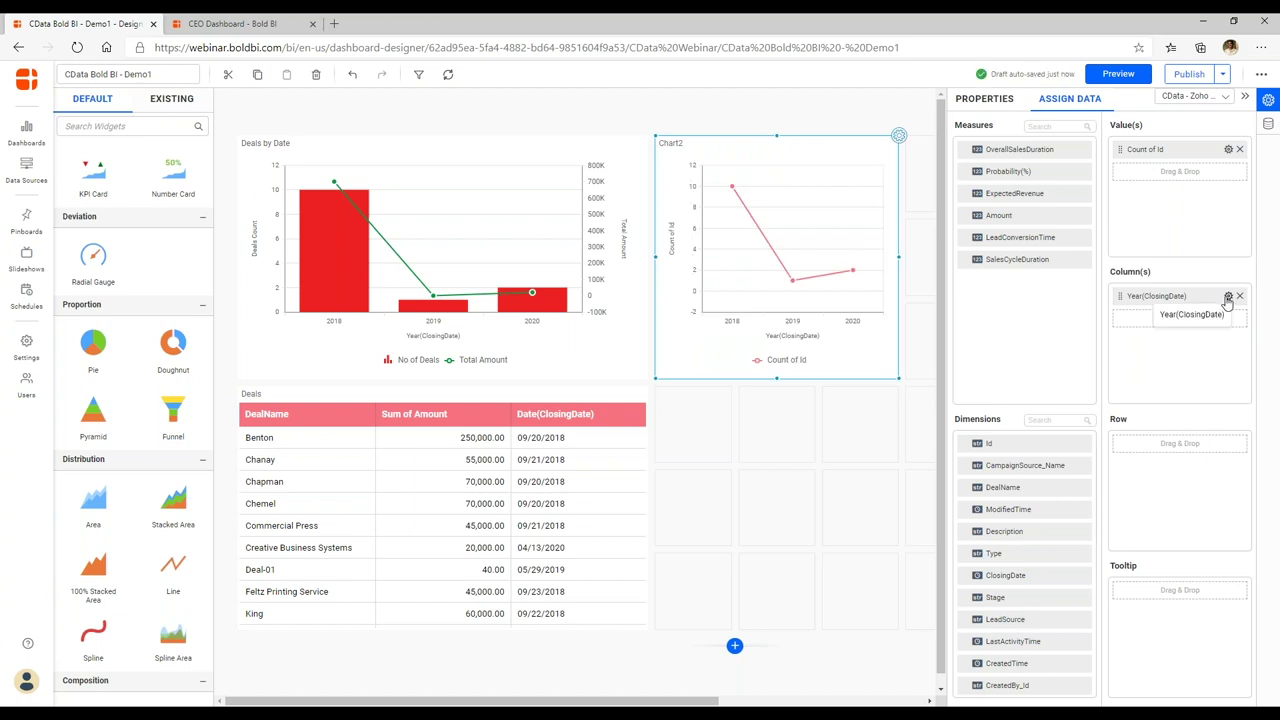
Group ClosingDate by Quarter Year and widen Chart2 to the right.
left_click(1228, 298)
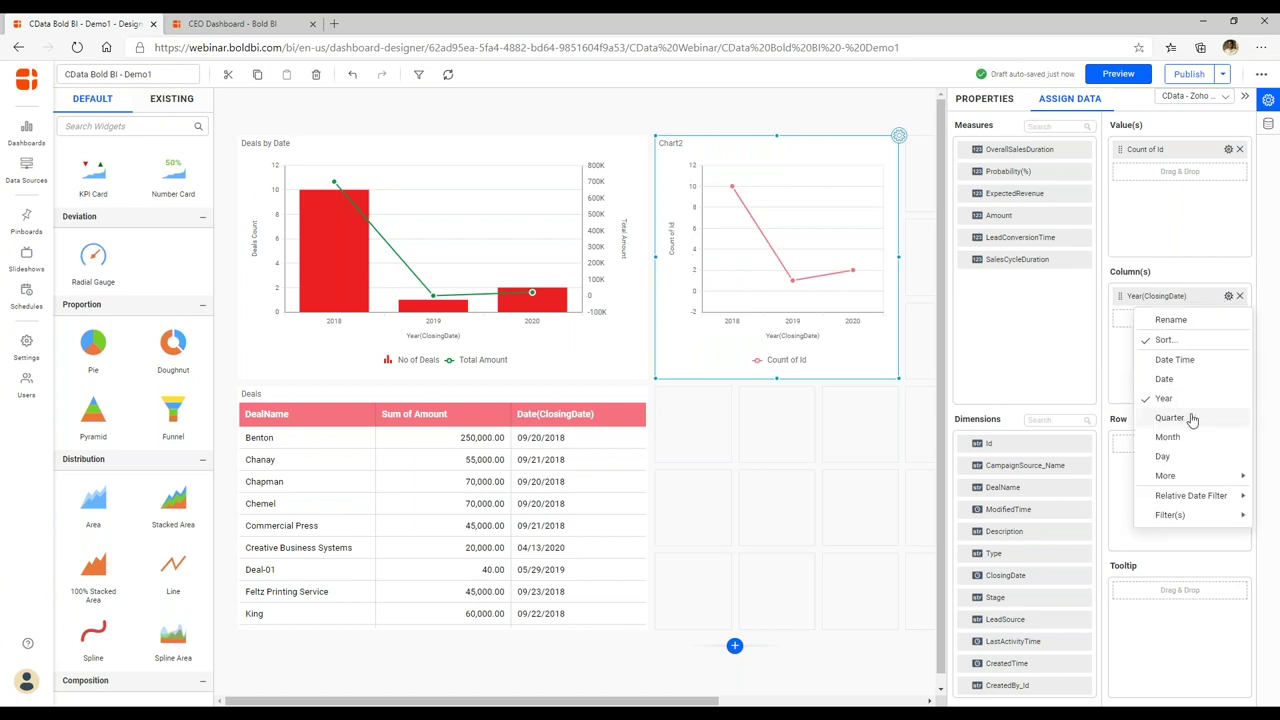
left_click(1189, 418)
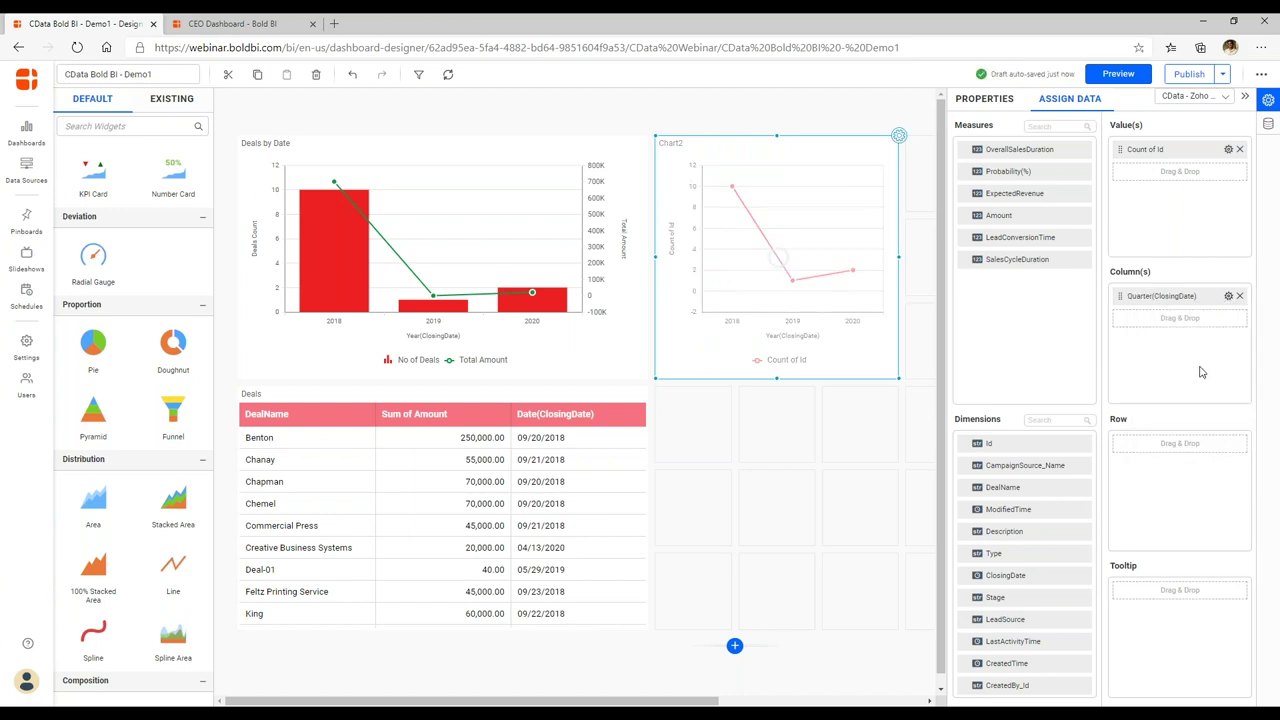
left_click(1228, 298)
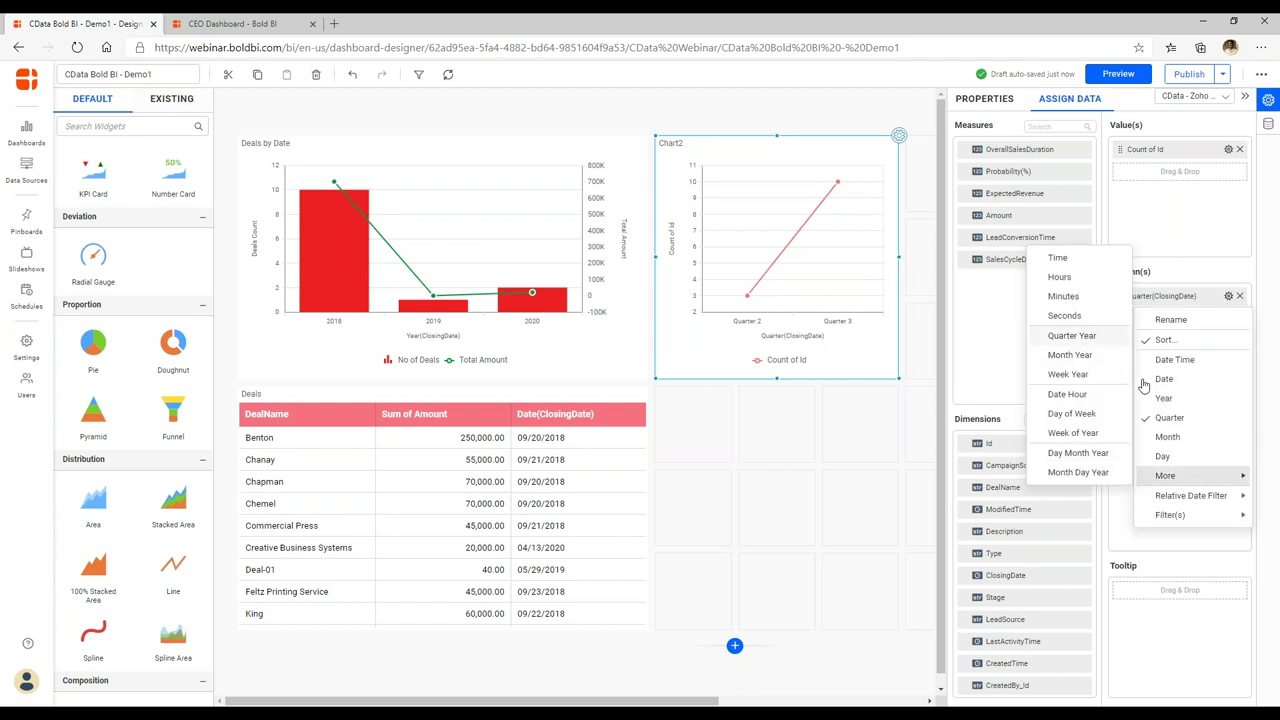
left_click(1071, 335)
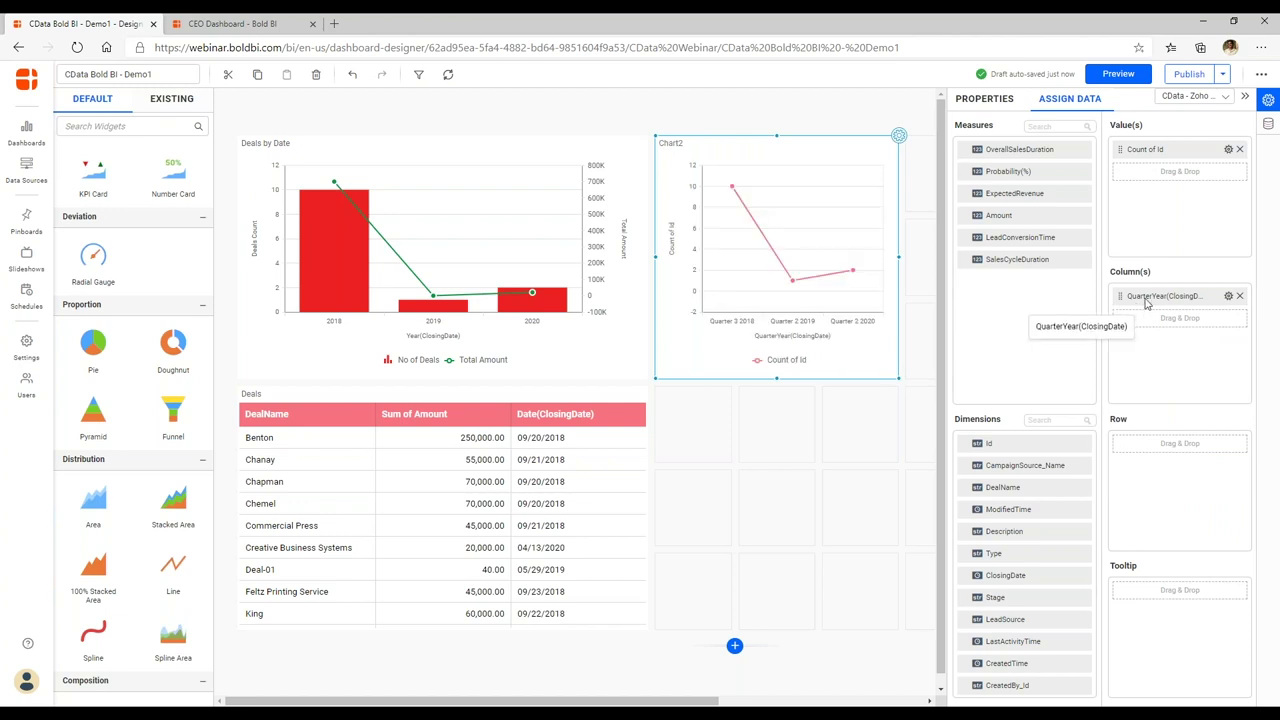
left_click_drag(899, 257, 934, 256)
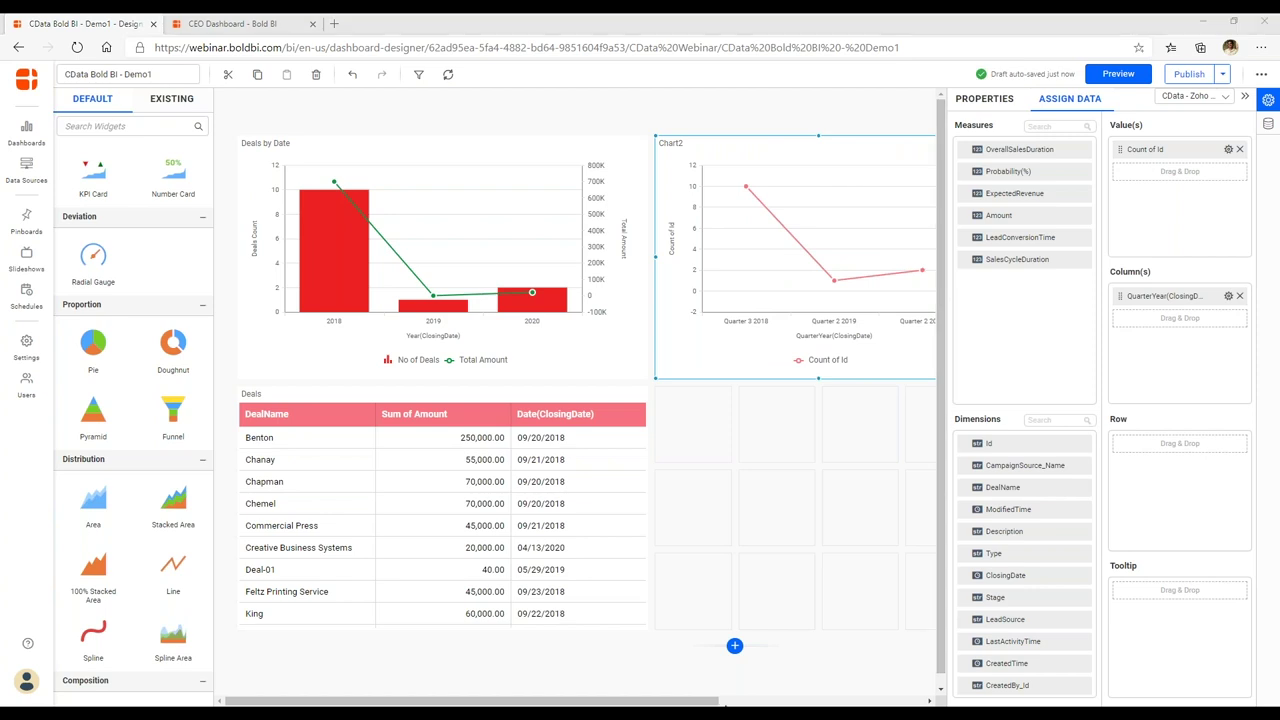
left_click(811, 231)
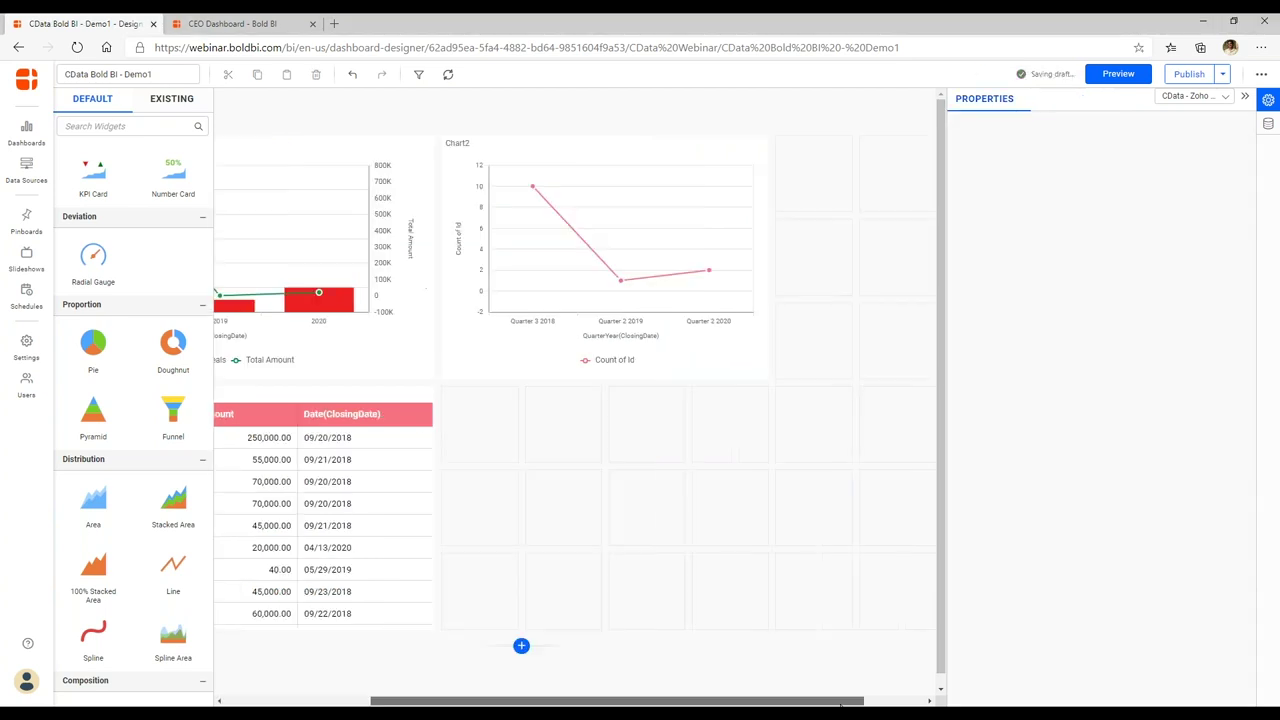
Show Chart2's value labels with the suffix 'deals'.
left_click(722, 214)
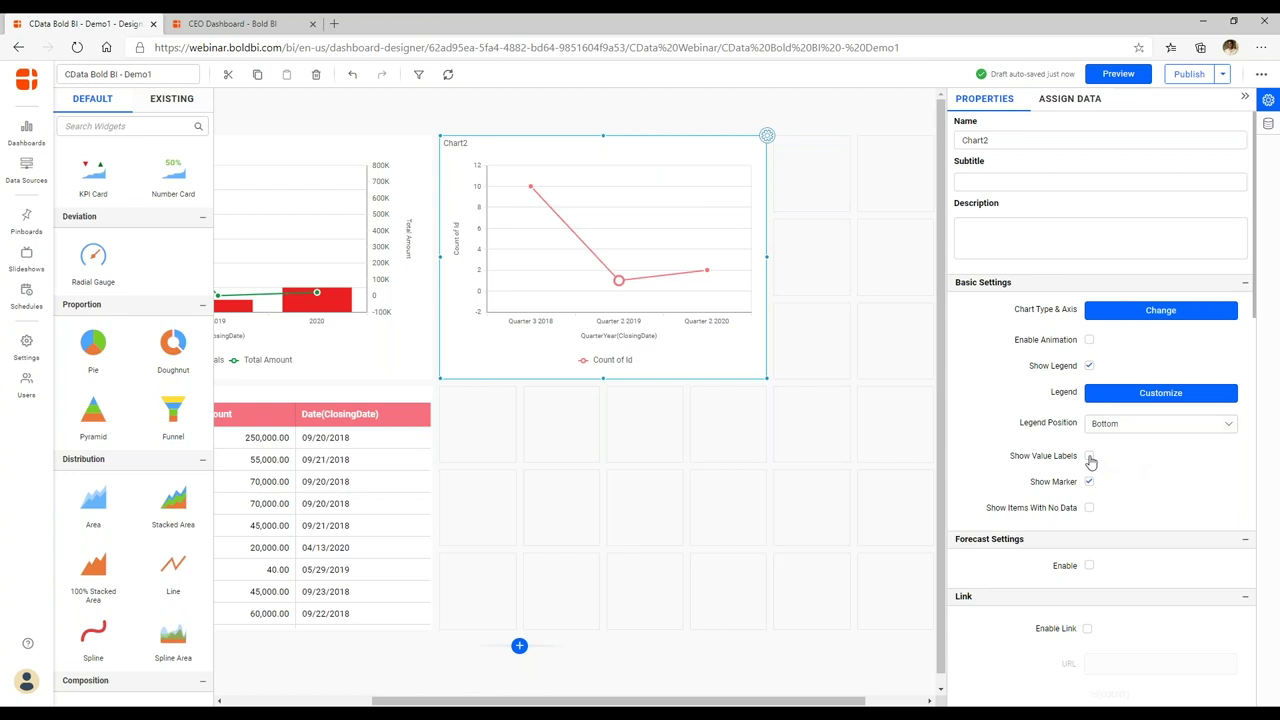
left_click(1089, 457)
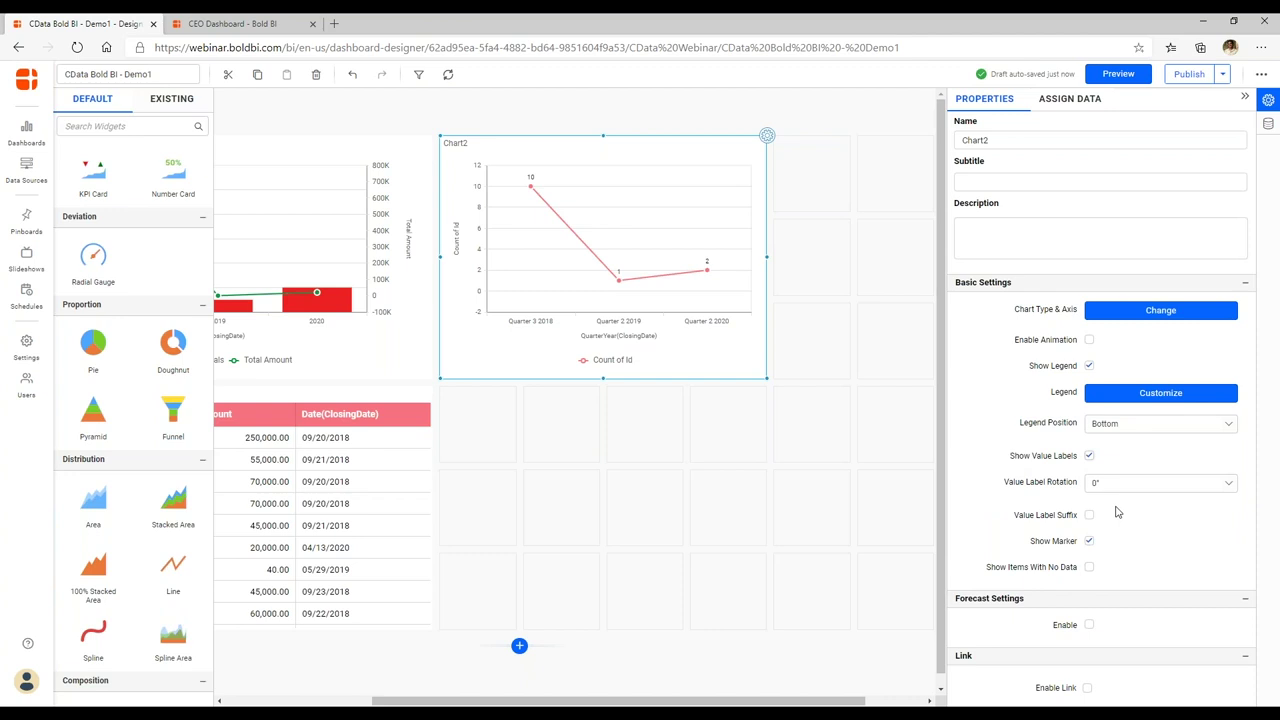
left_click(1089, 515)
left_click(1119, 543)
type("deals")
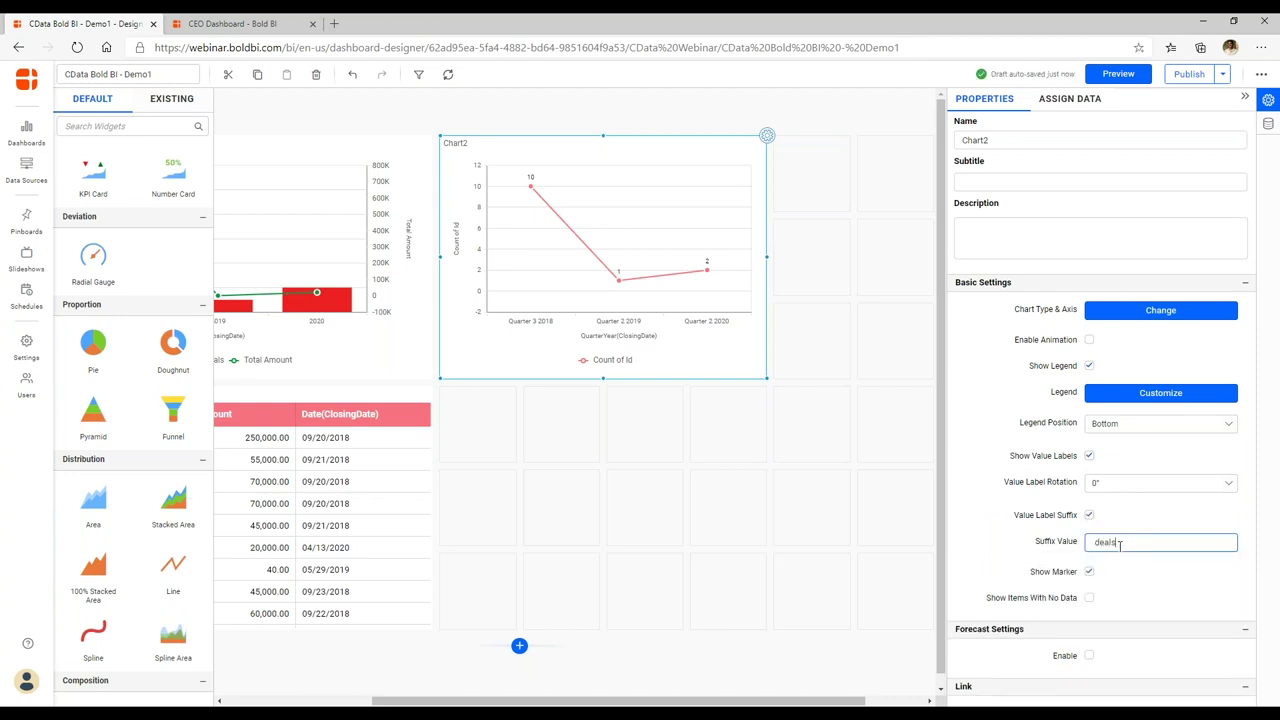
key("Return")
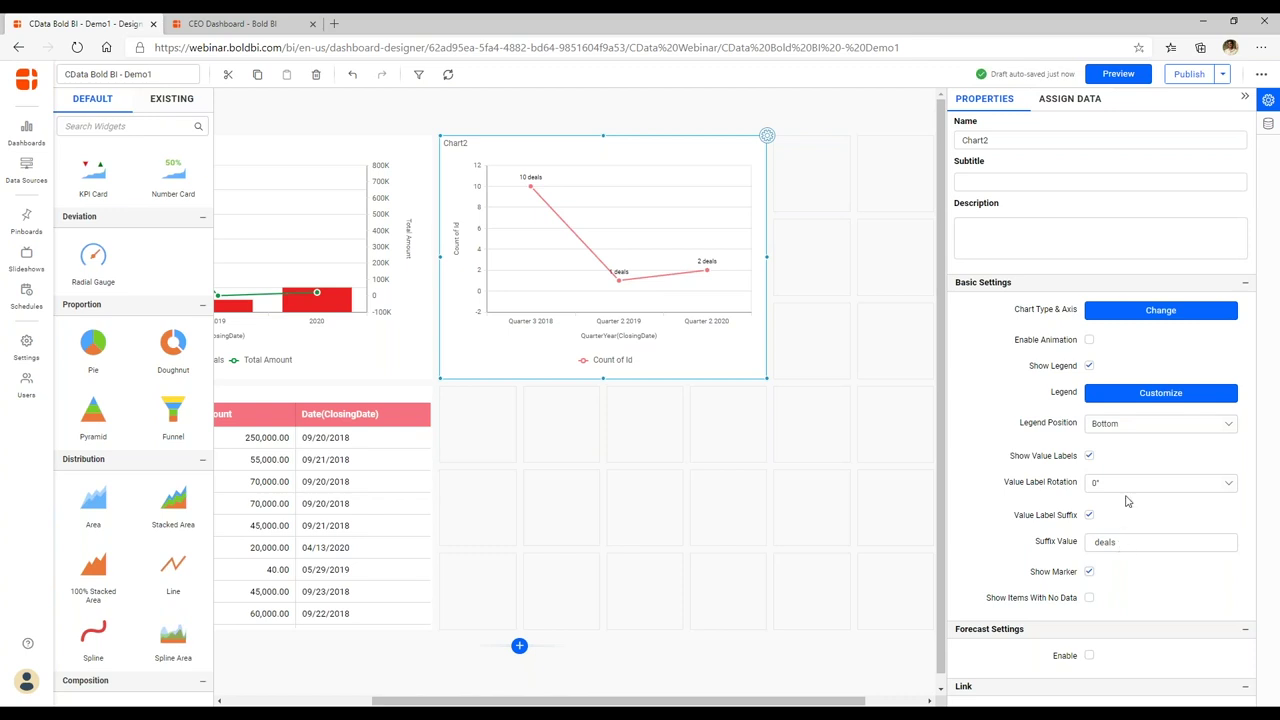
Rotate the value labels to -45° and view the finished CEO Dashboard.
left_click(1138, 485)
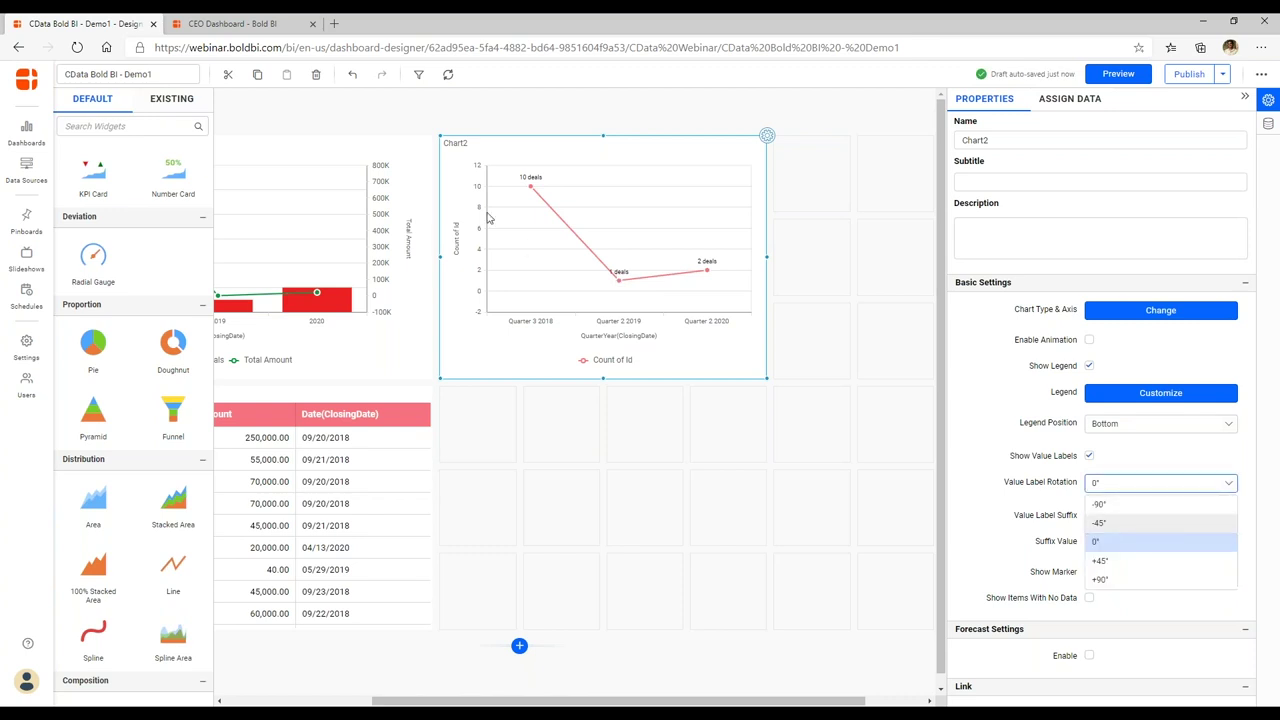
key("Return")
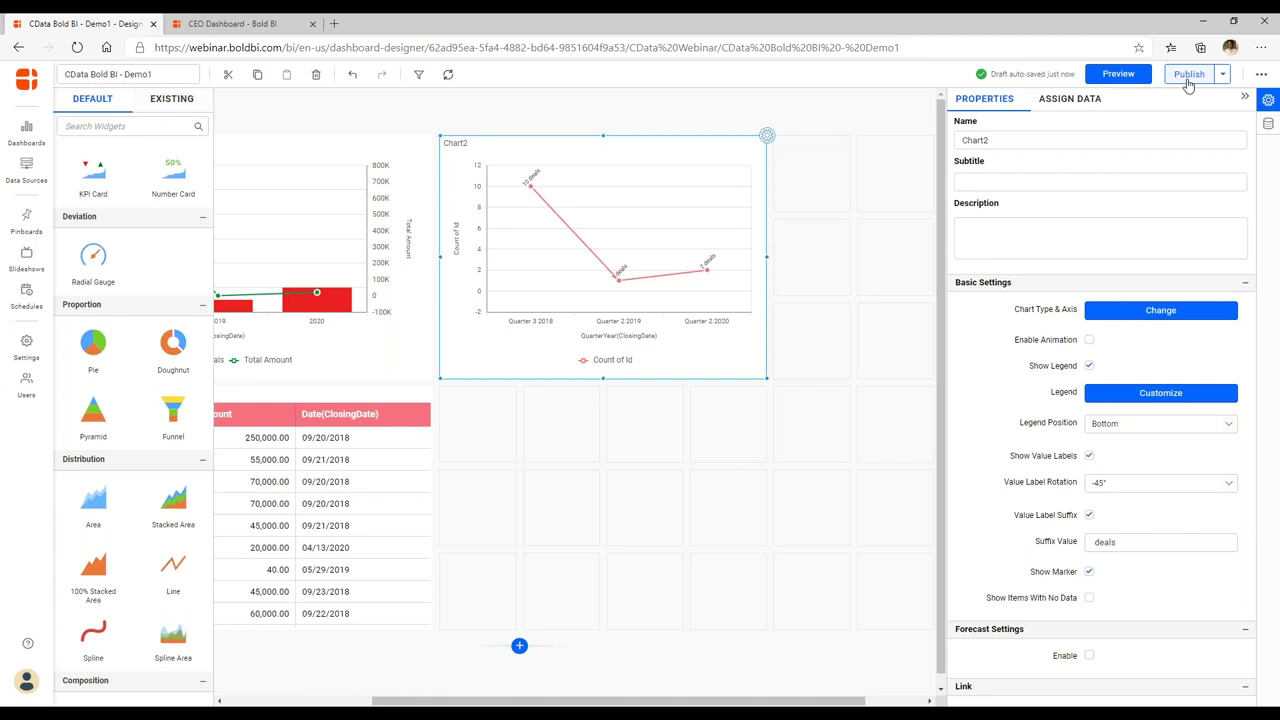
left_click(218, 19)
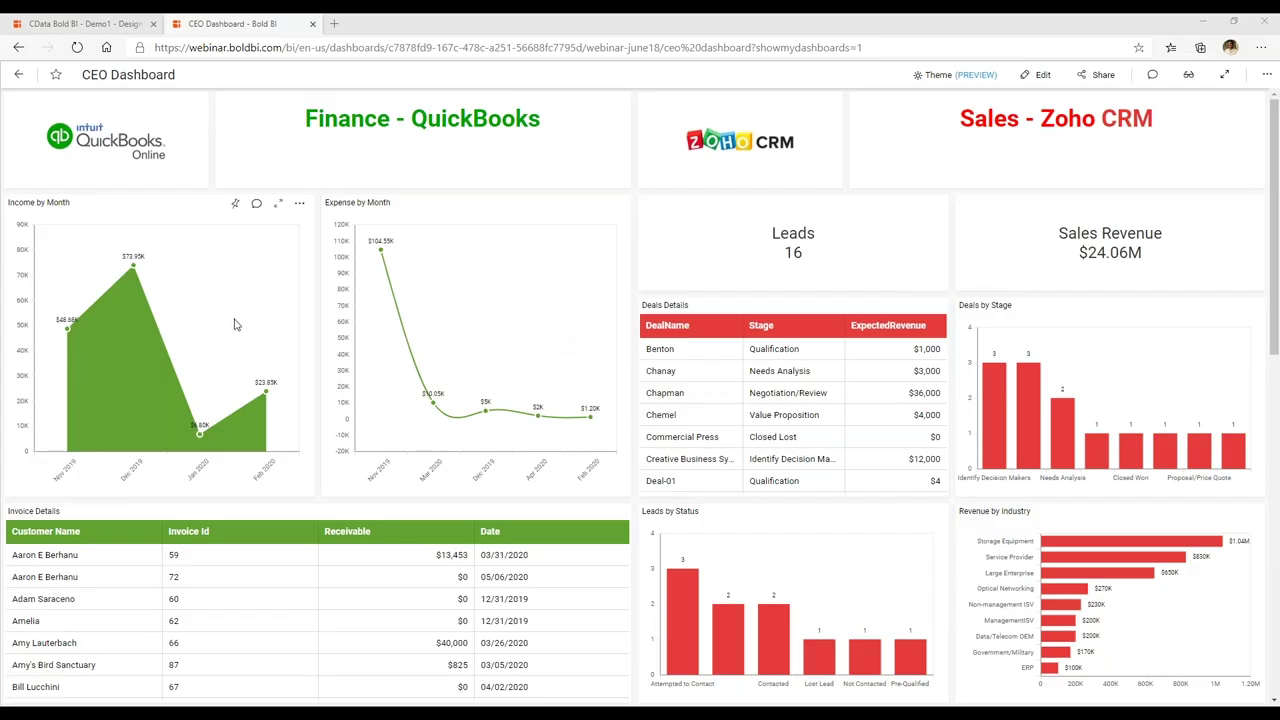
scroll(240, 340, "down", 1)
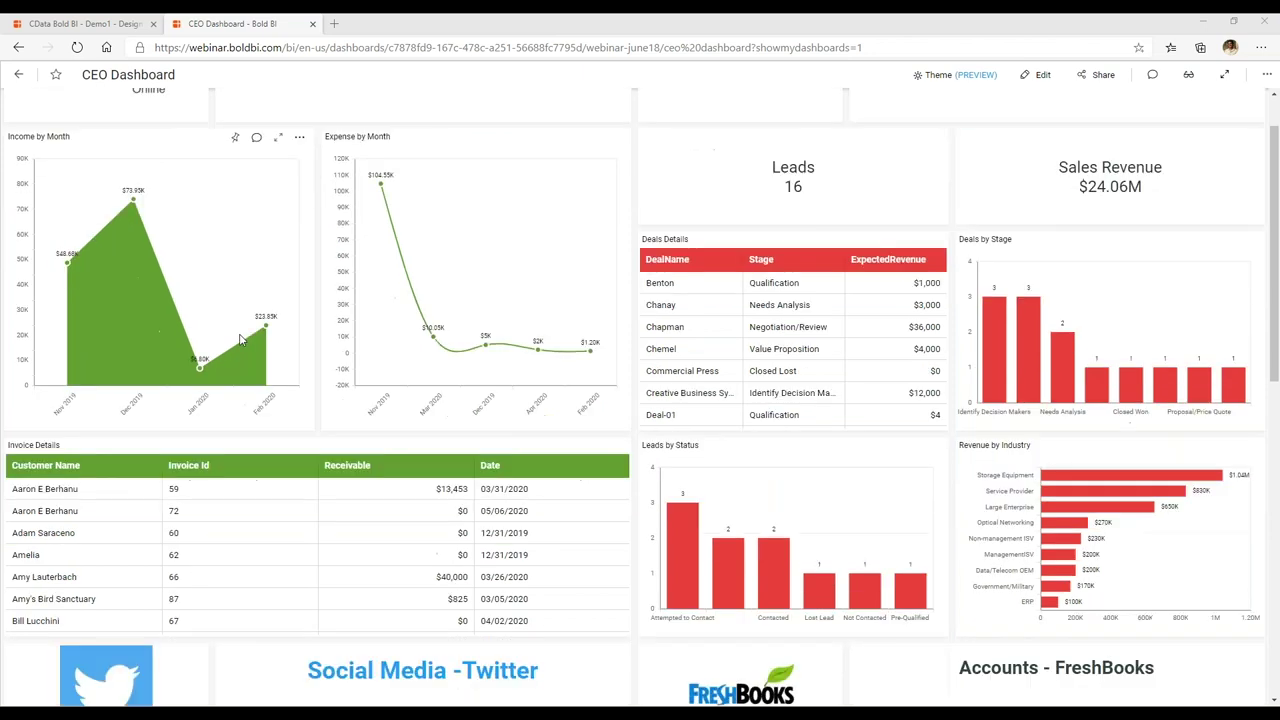
scroll(240, 340, "down", 1)
scroll(192, 286, "up", 2)
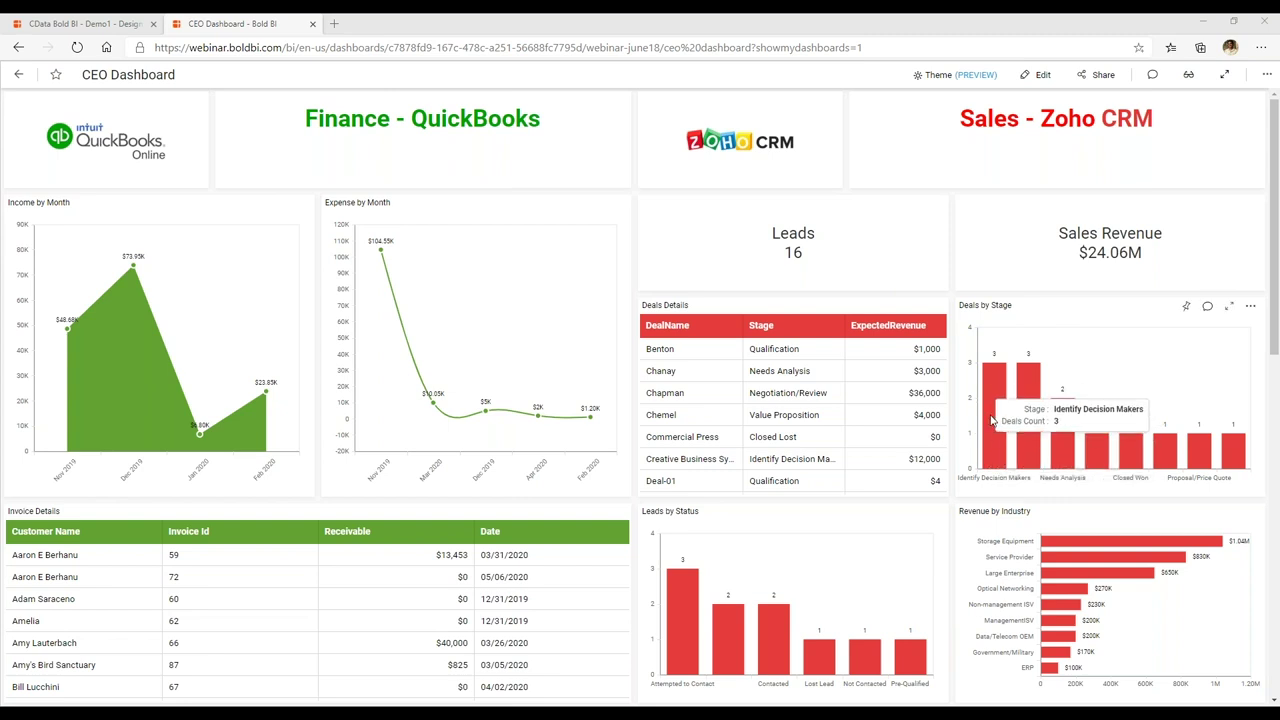
scroll(992, 421, "down", 1)
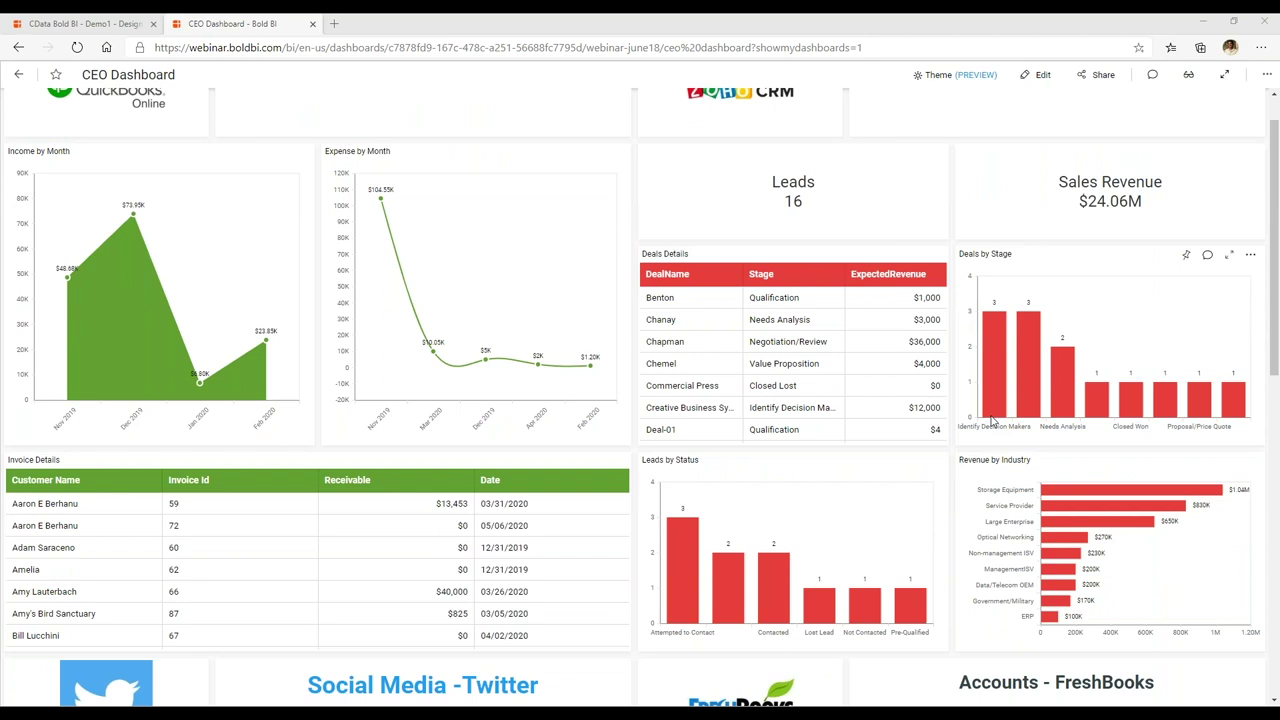
scroll(988, 420, "down", 4)
scroll(985, 420, "up", 2)
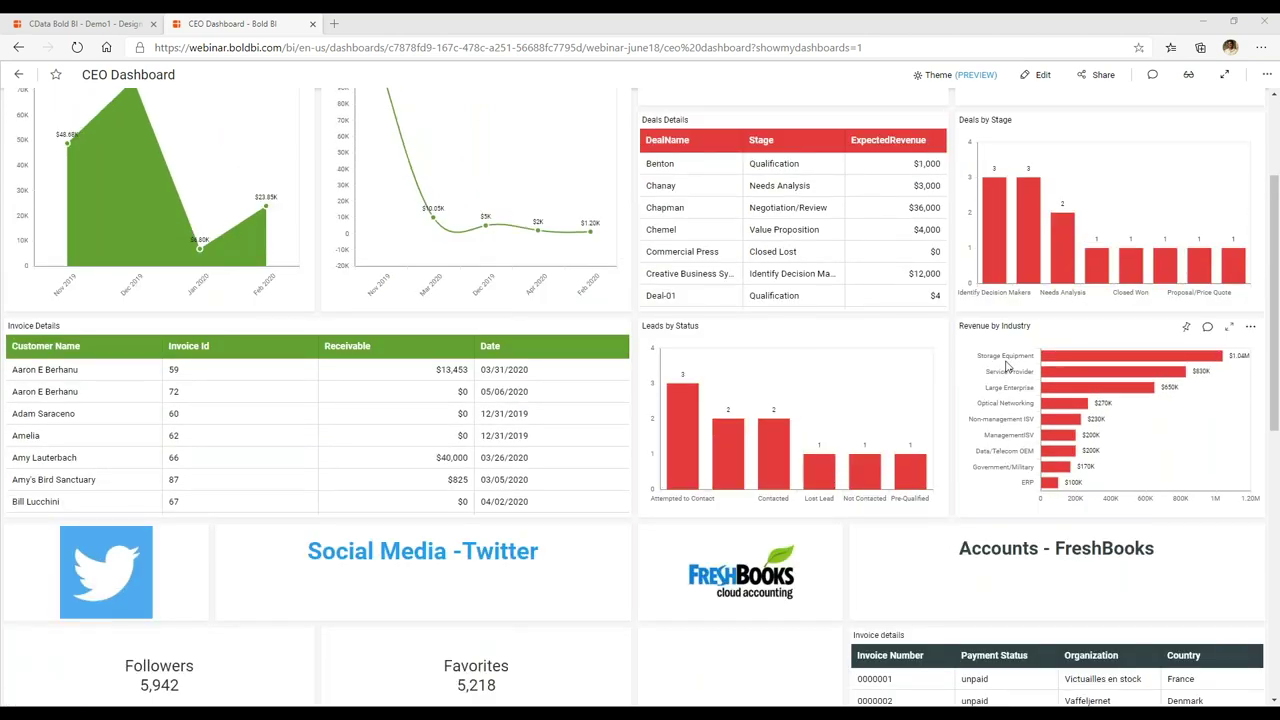
scroll(1006, 365, "down", 4)
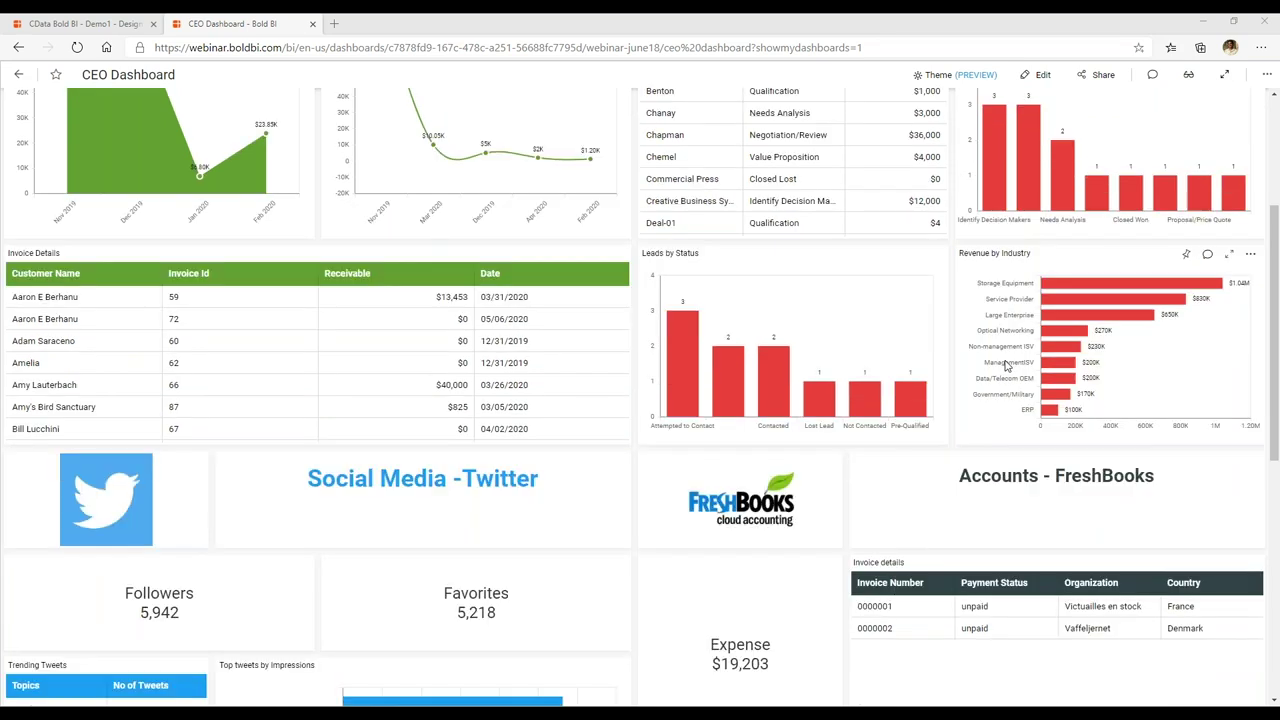
scroll(1006, 365, "up", 1)
scroll(857, 434, "down", 3)
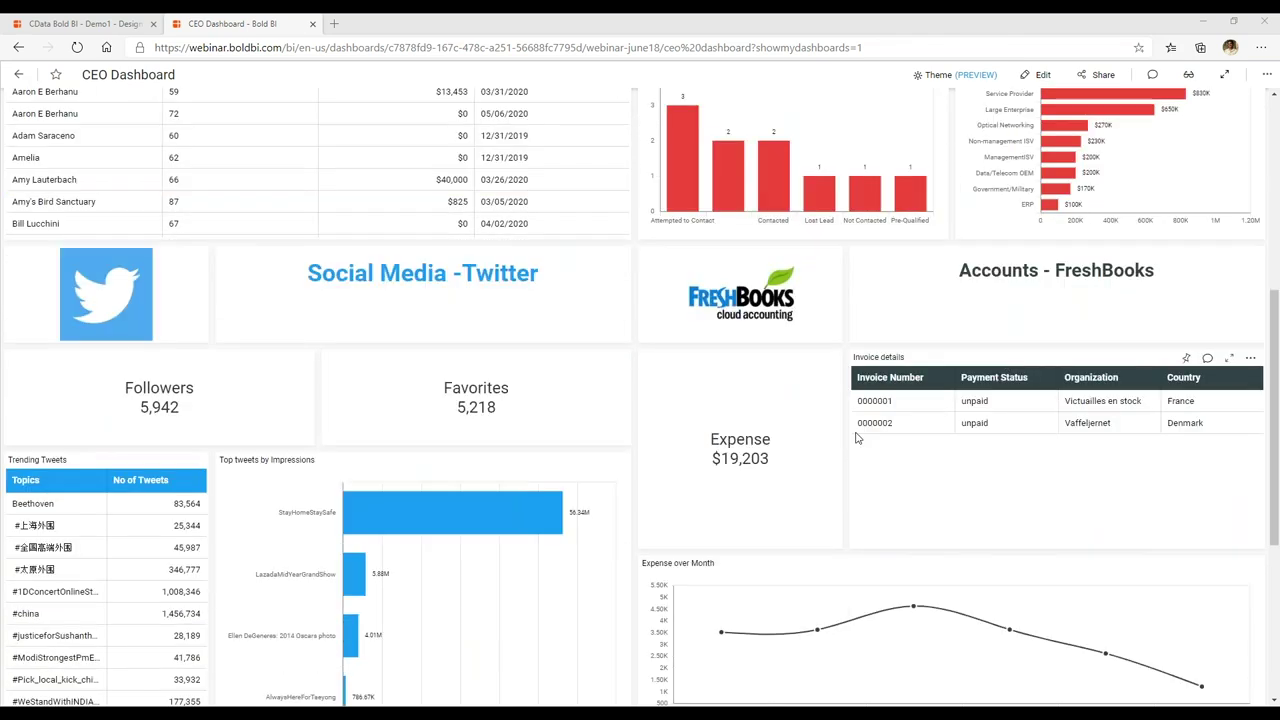
scroll(800, 425, "down", 2)
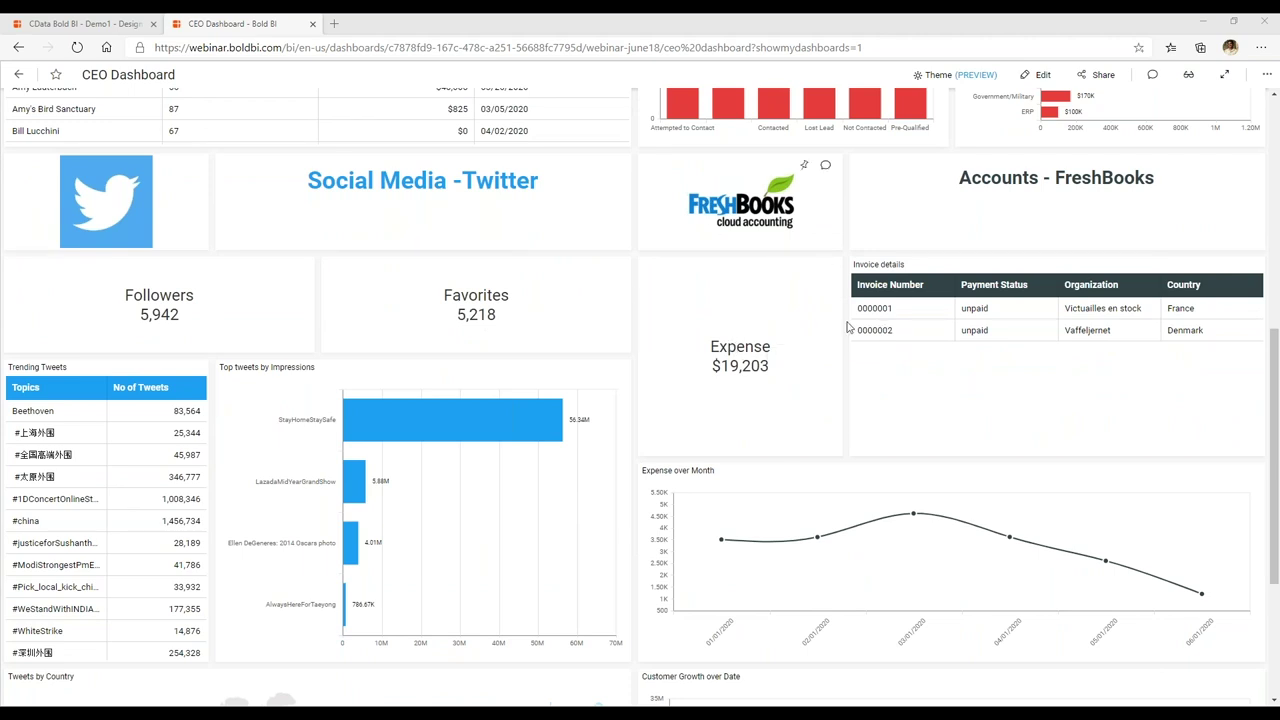
scroll(857, 413, "up", 1)
scroll(857, 413, "up", 3)
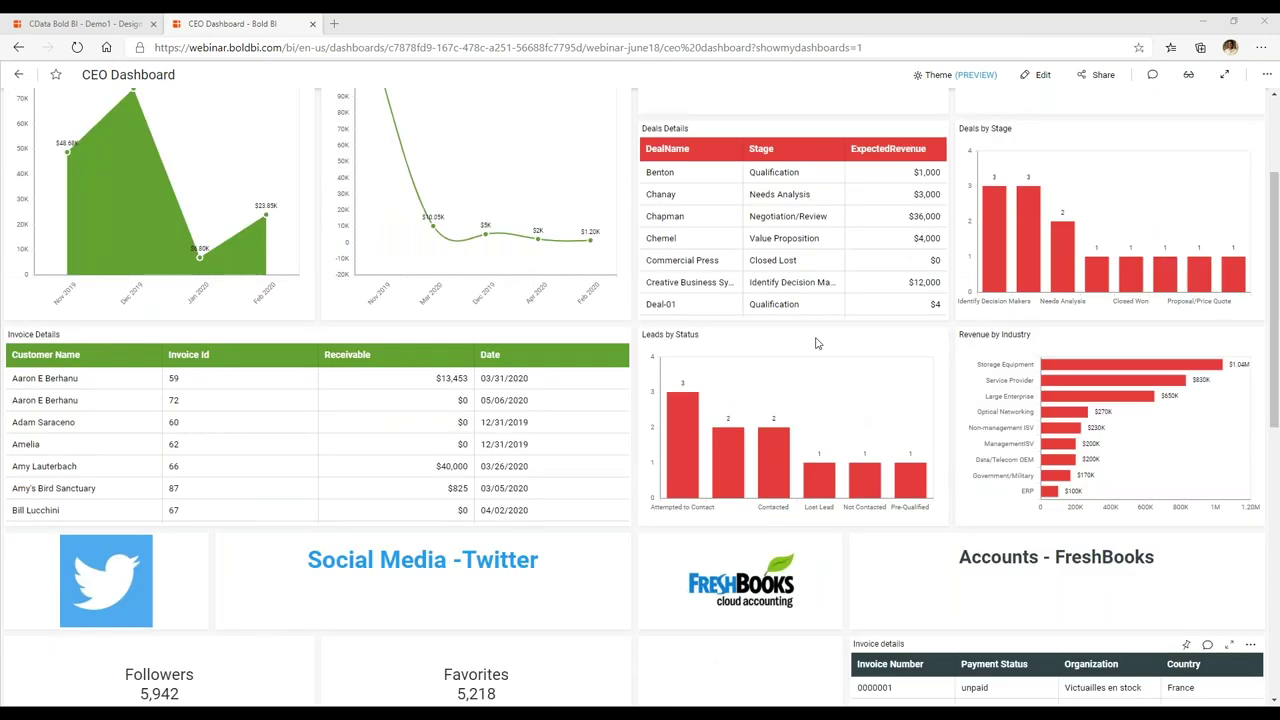
scroll(817, 343, "up", 2)
scroll(985, 597, "down", 2)
scroll(985, 597, "down", 3)
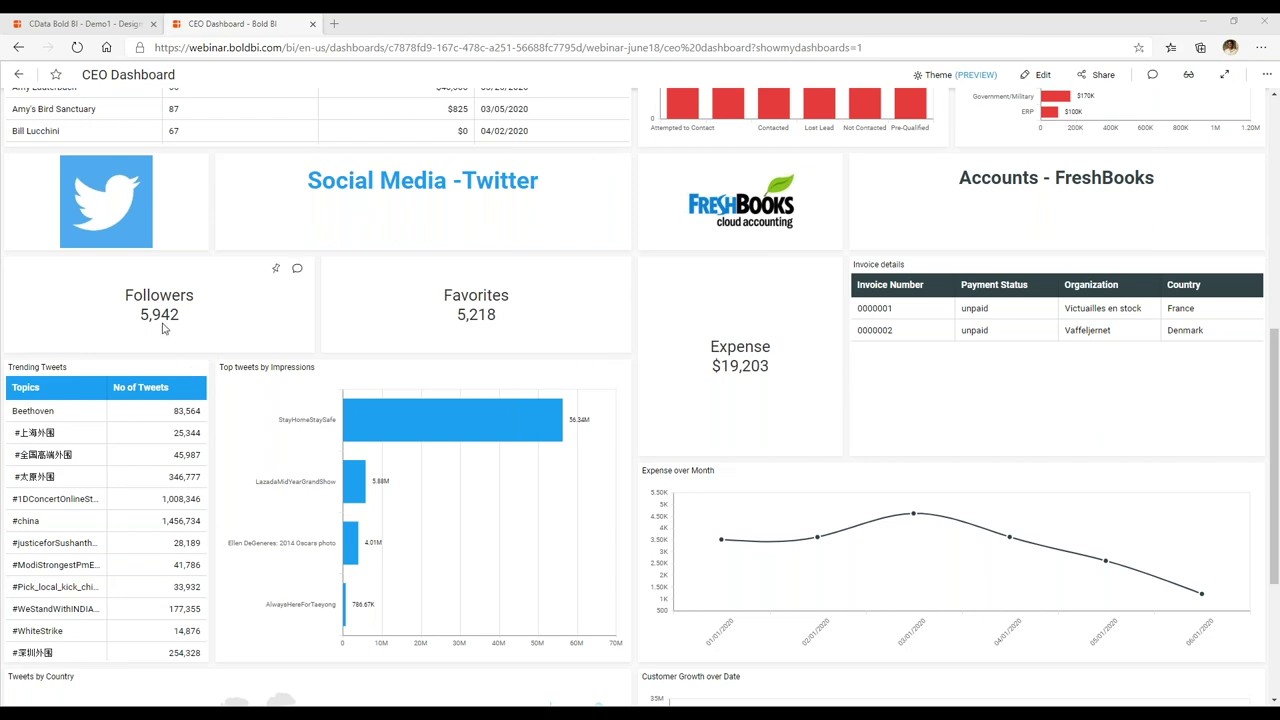
mouse_move(165, 328)
scroll(499, 505, "down", 3)
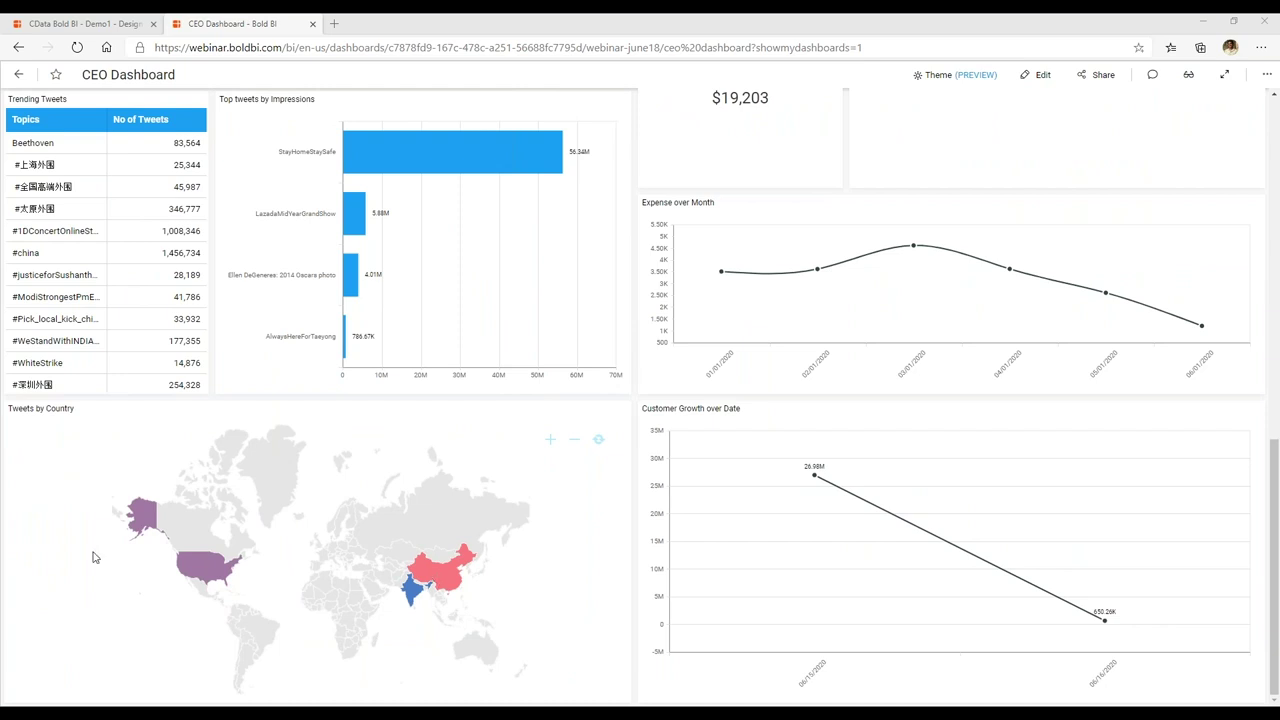
scroll(676, 520, "up", 1)
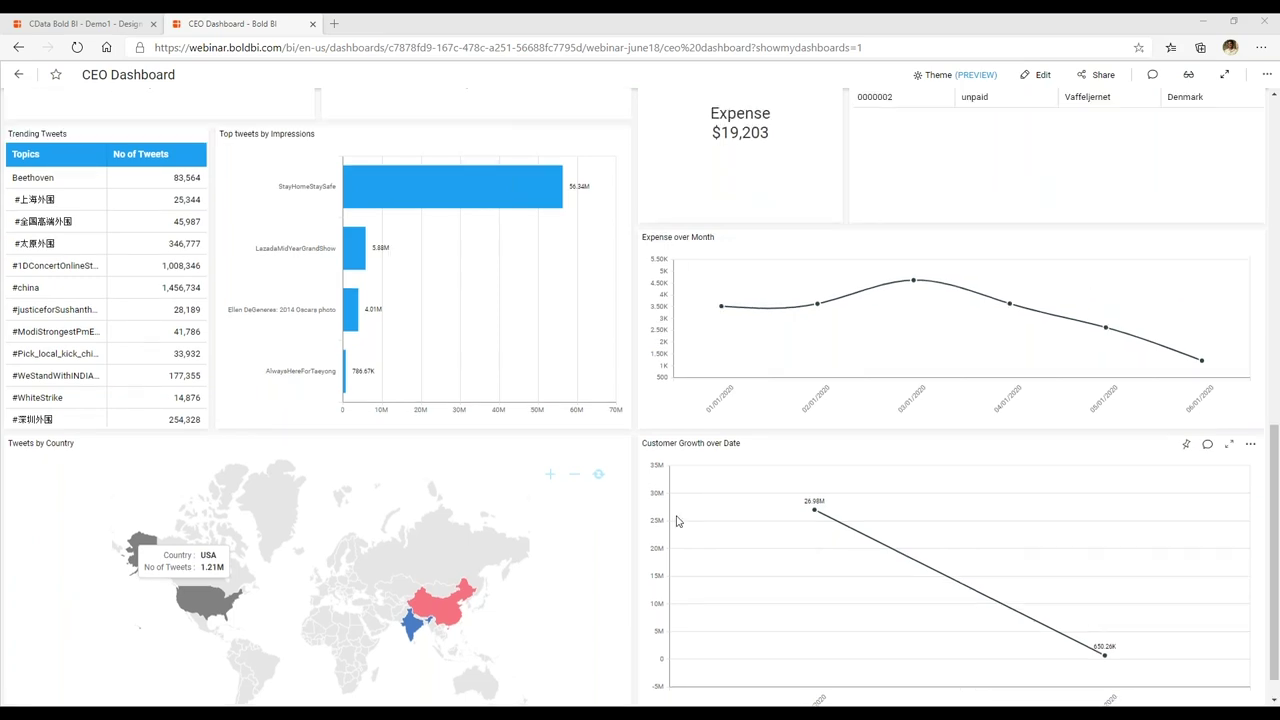
scroll(676, 520, "up", 10)
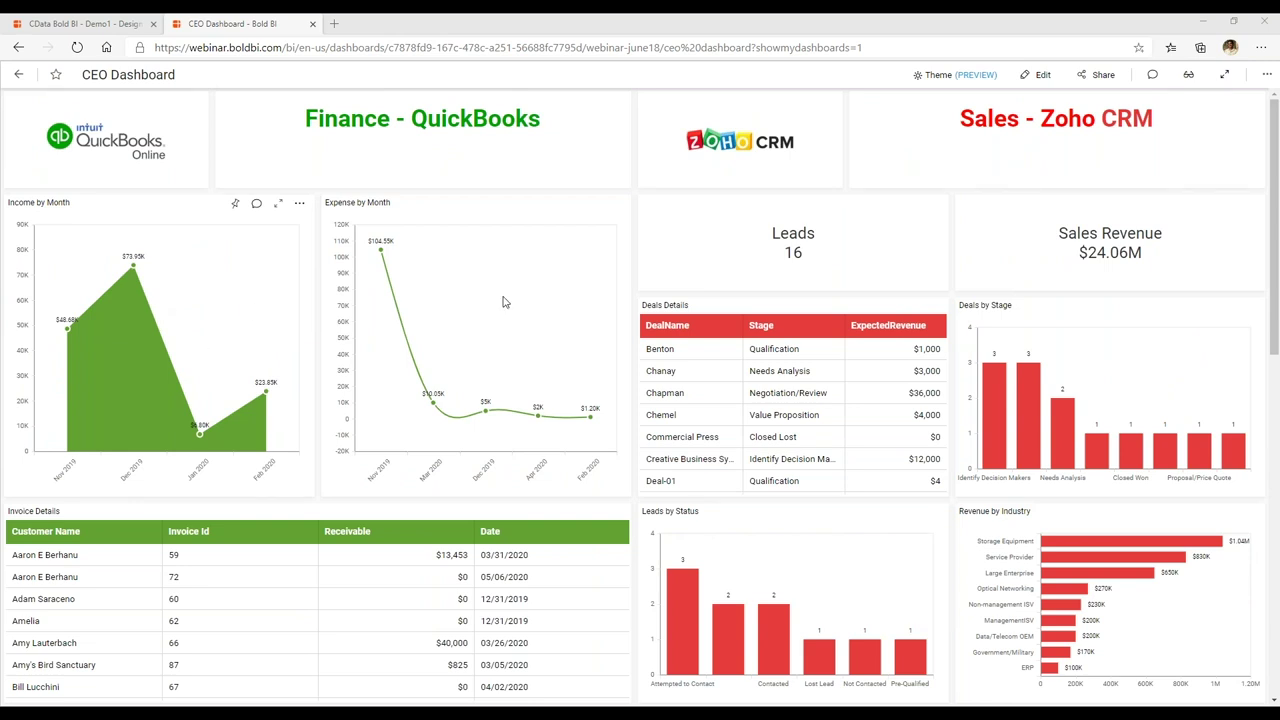
scroll(859, 470, "down", 1)
scroll(859, 473, "down", 2)
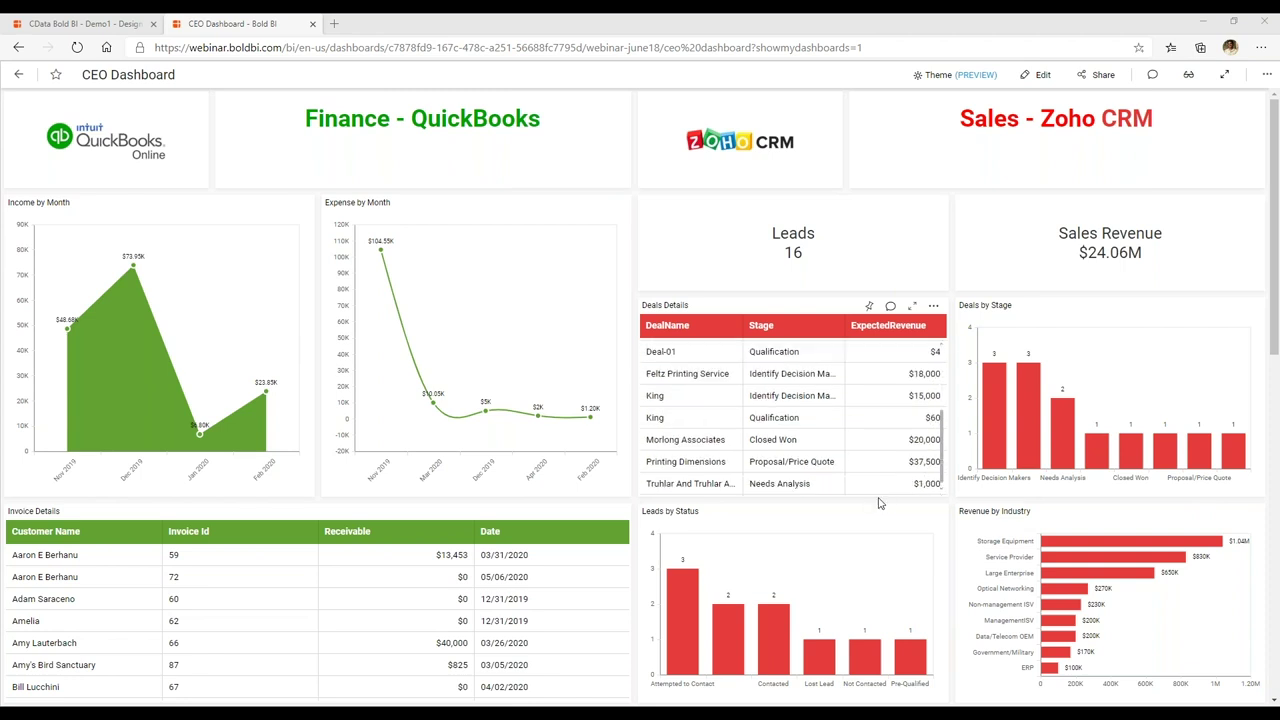
scroll(827, 584, "down", 2)
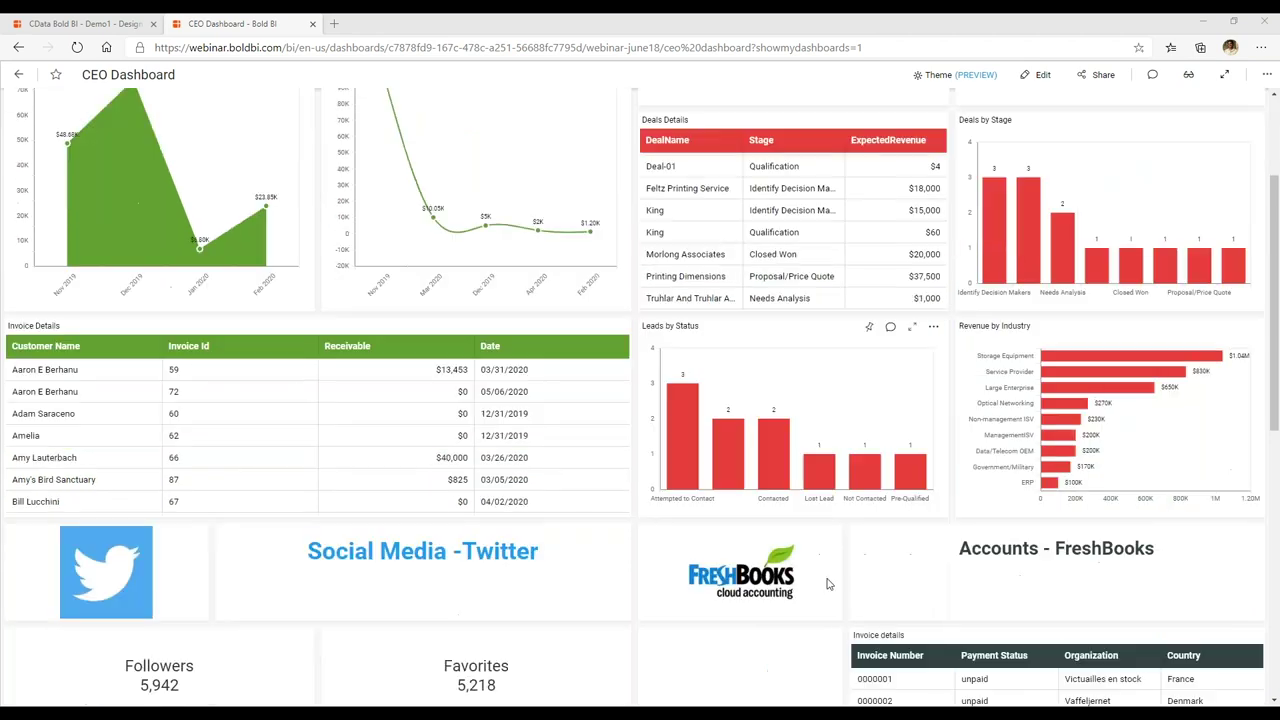
scroll(827, 584, "down", 4)
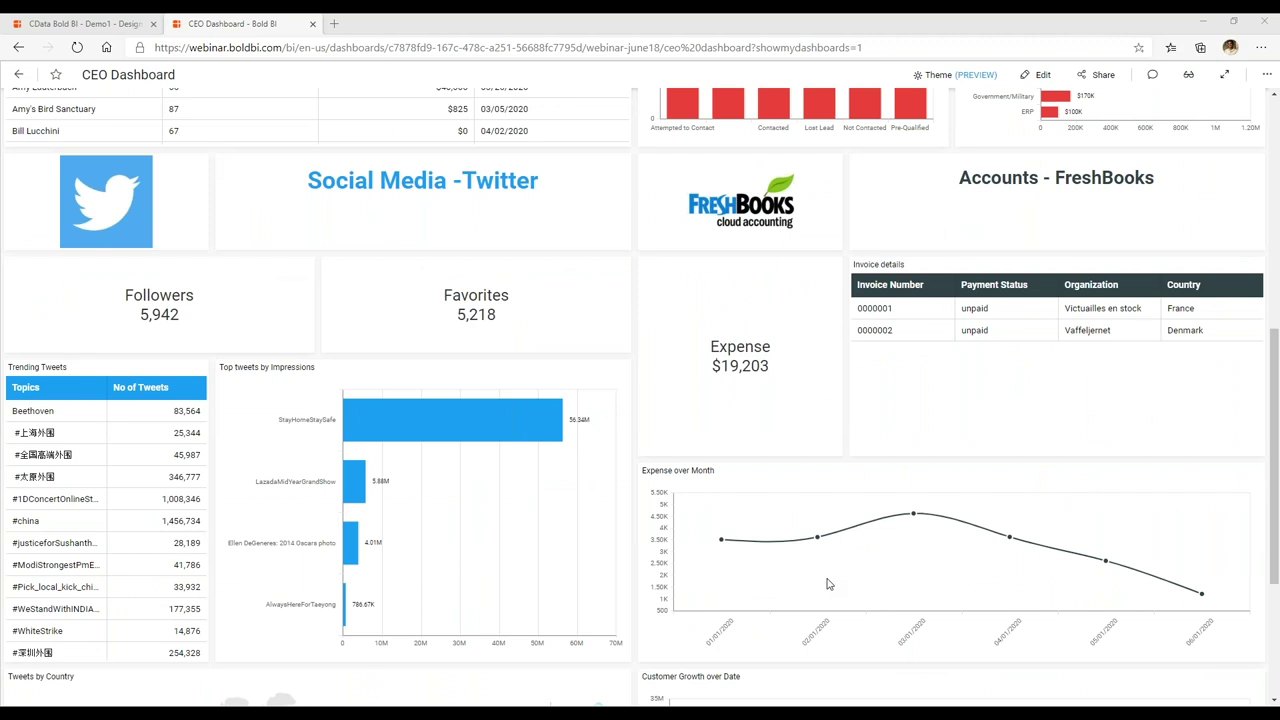
scroll(827, 584, "down", 2)
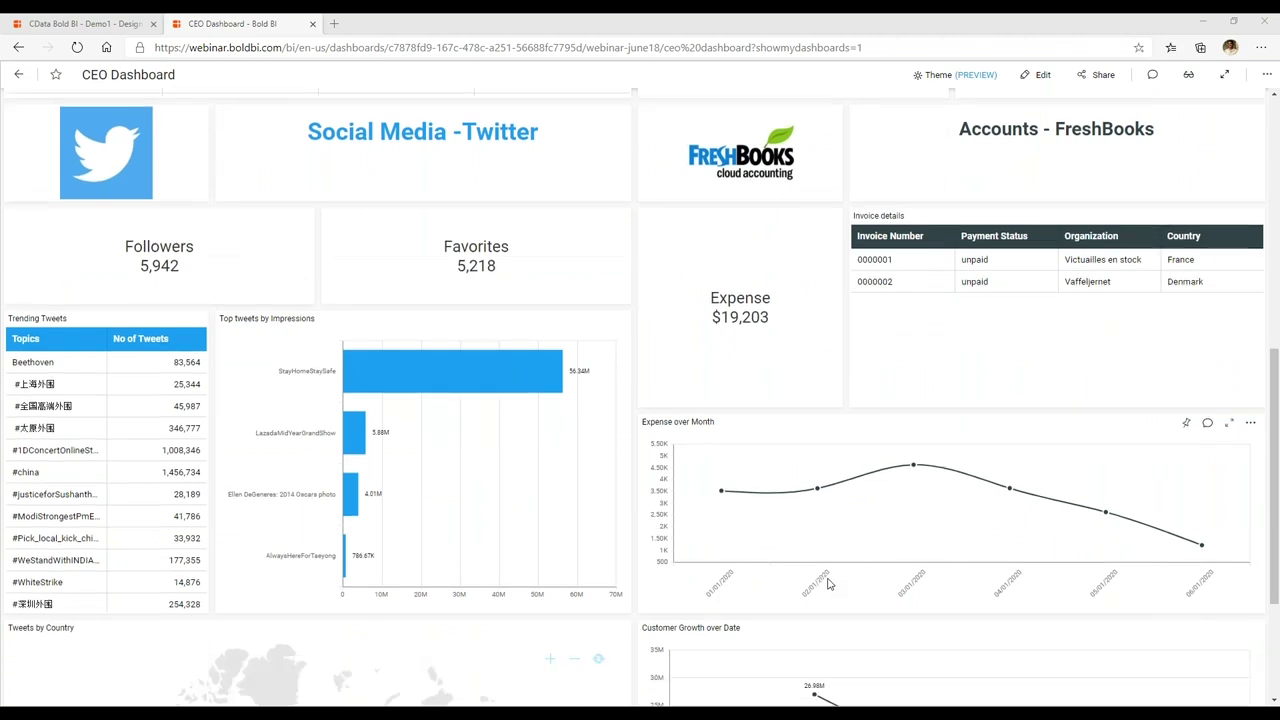
scroll(827, 584, "down", 1)
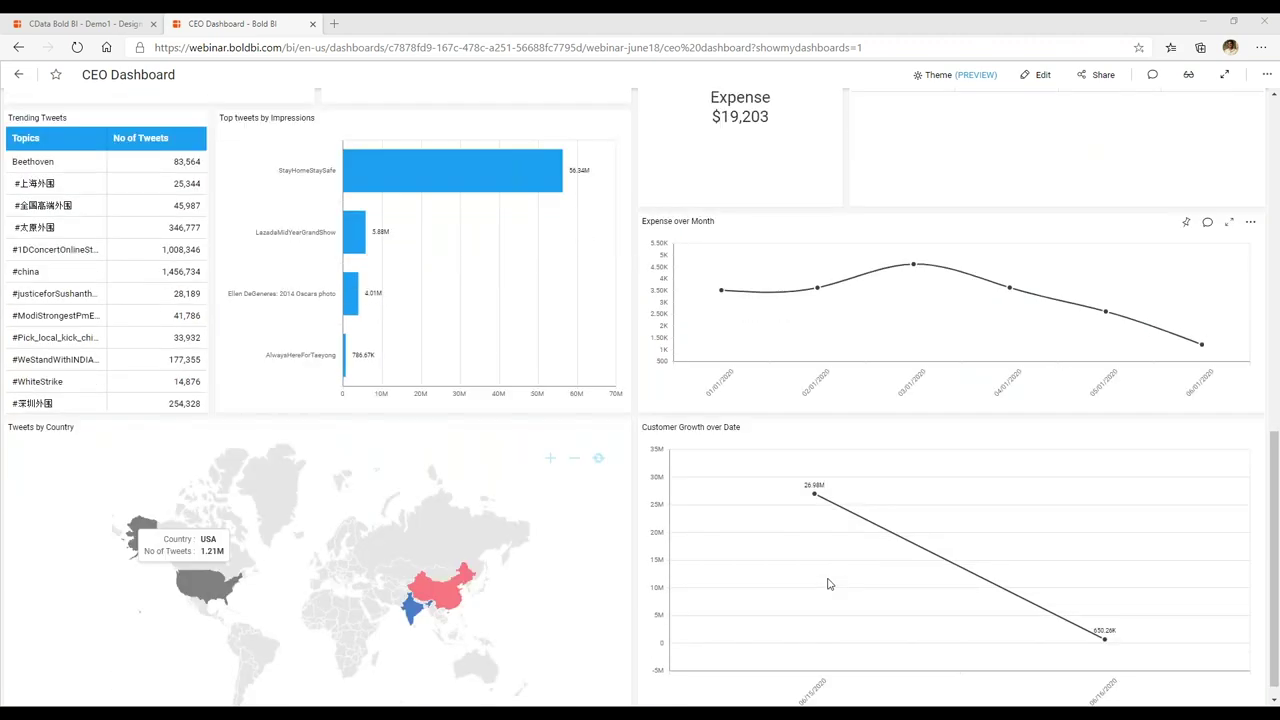